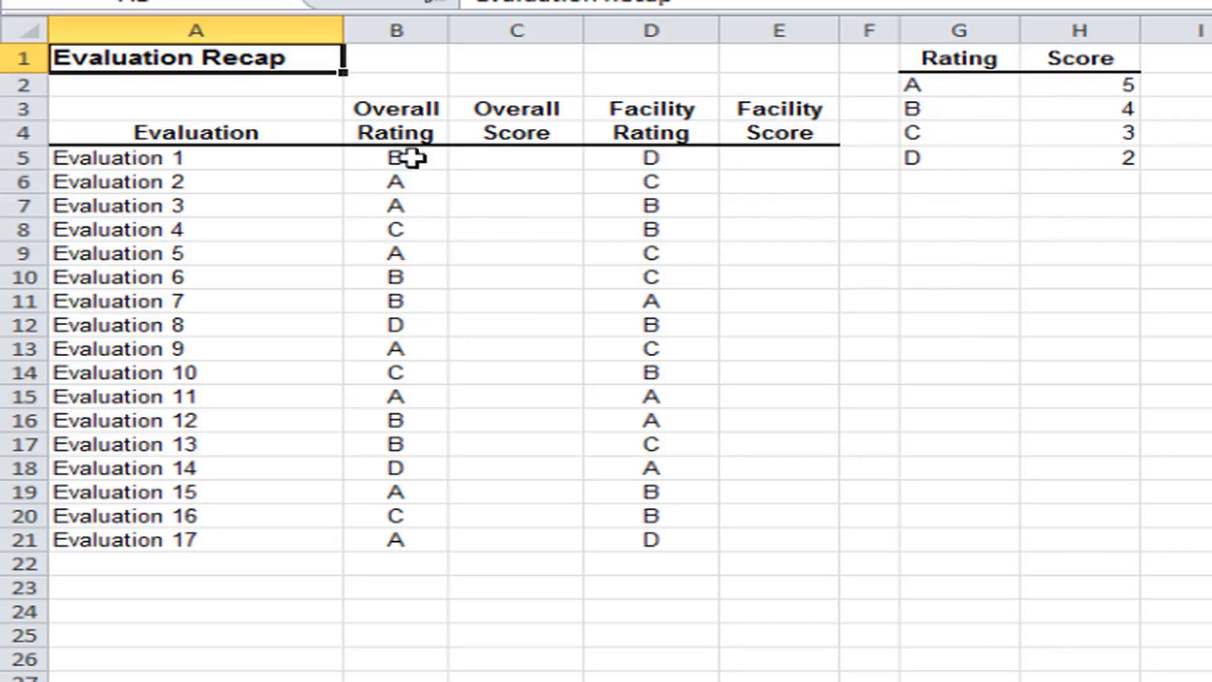
Examine the empty Overall Score cells and how the rating table in G1:H5 pairs each letter with a score.
click(515, 159)
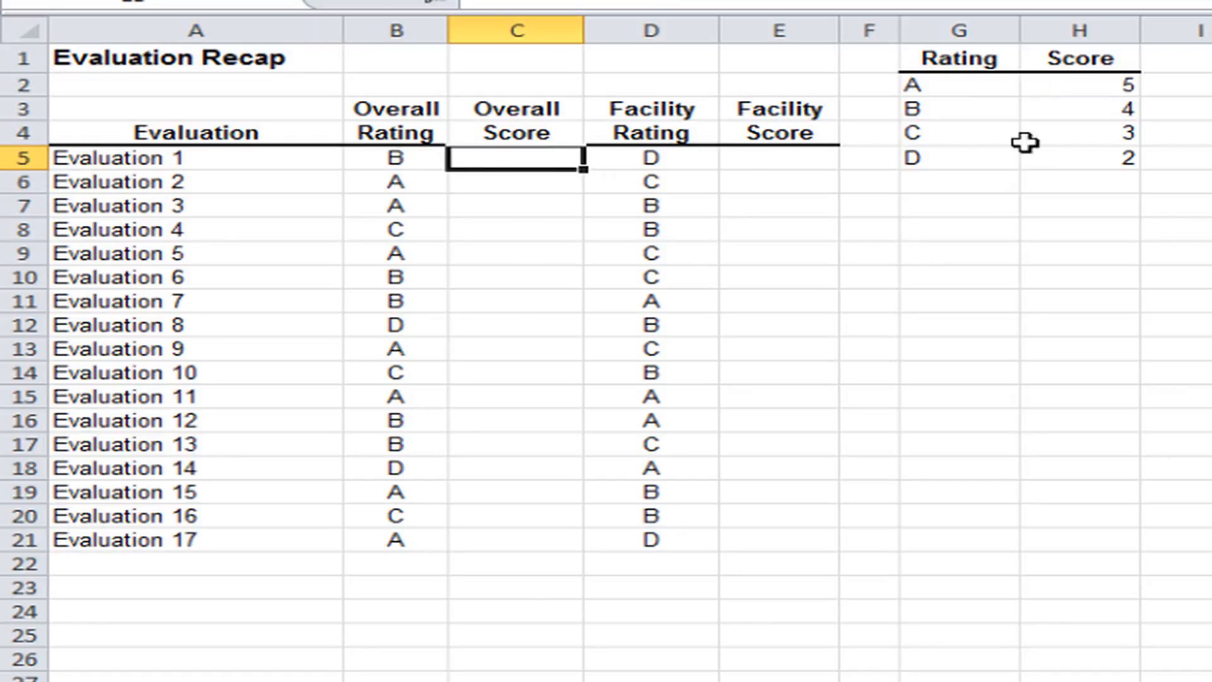
click(515, 182)
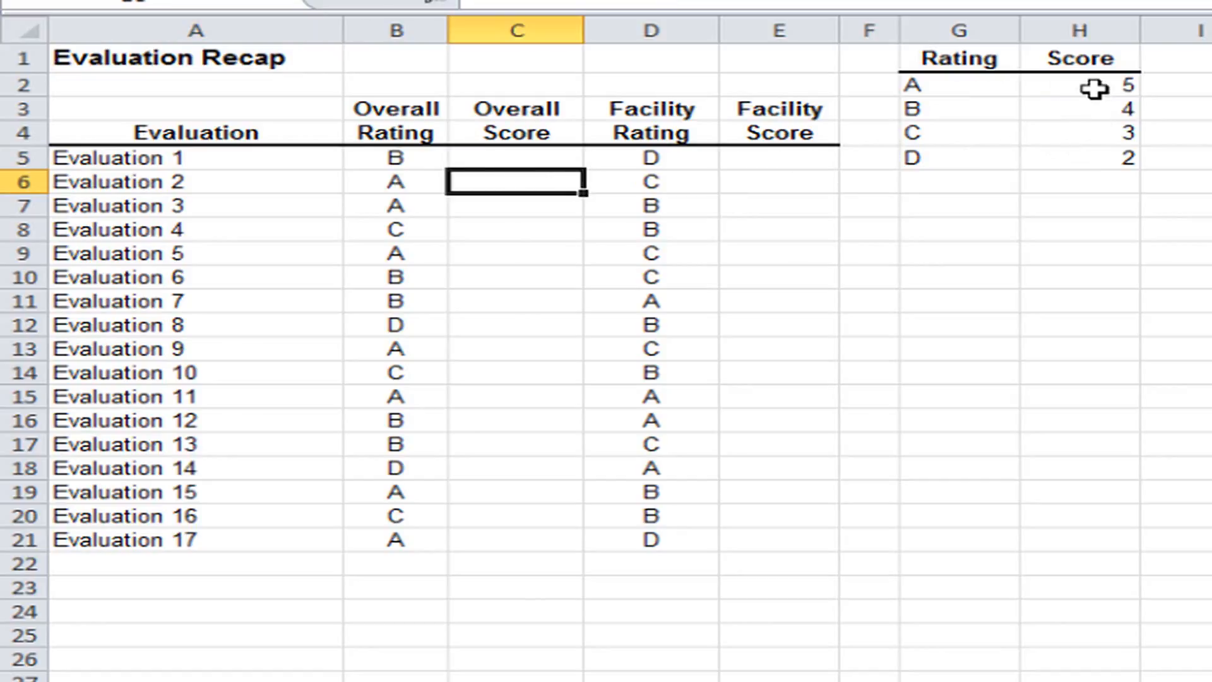
click(513, 153)
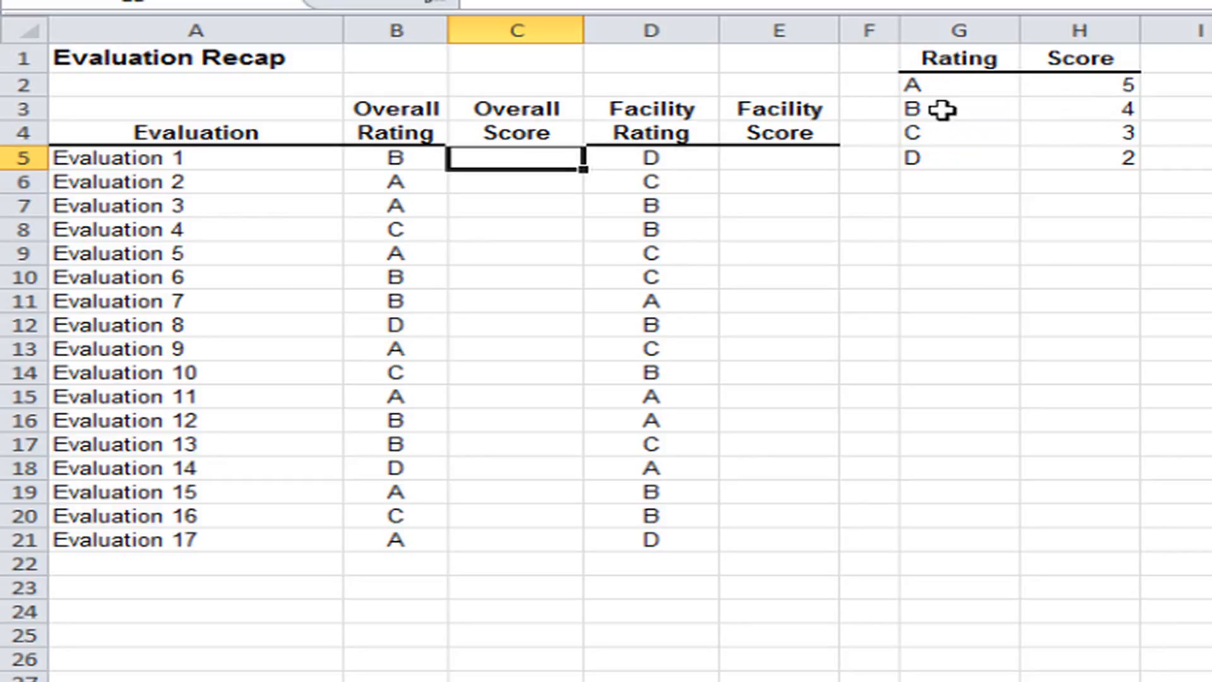
click(942, 110)
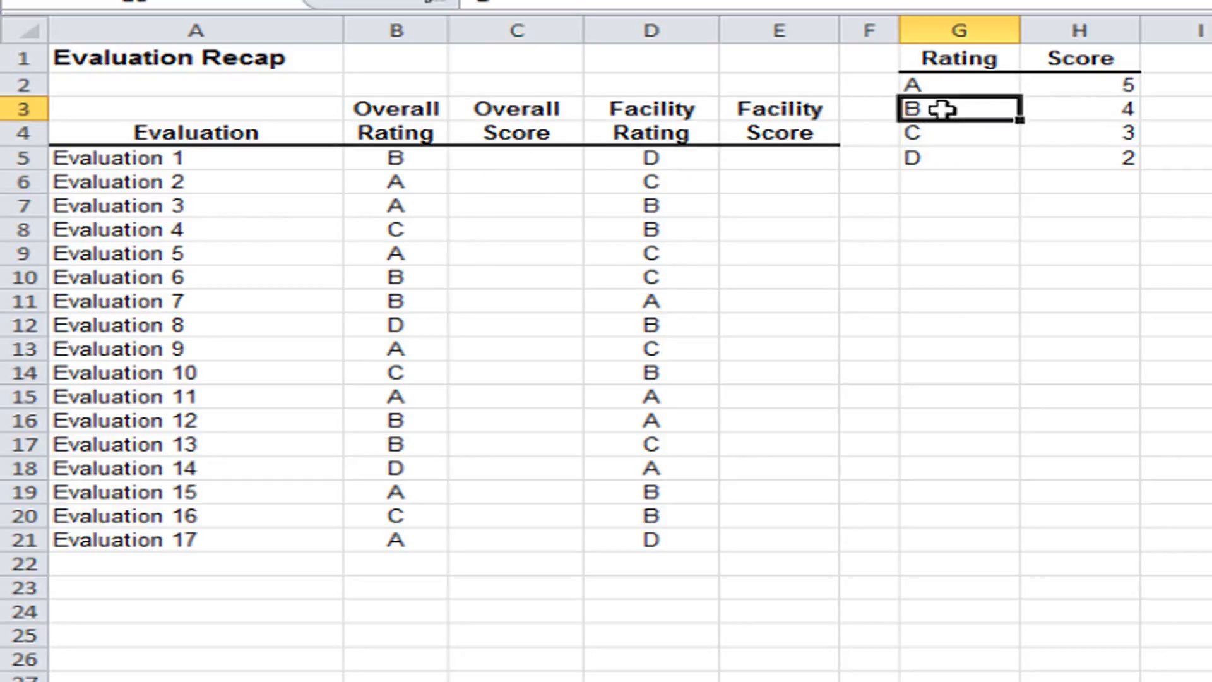
click(1067, 109)
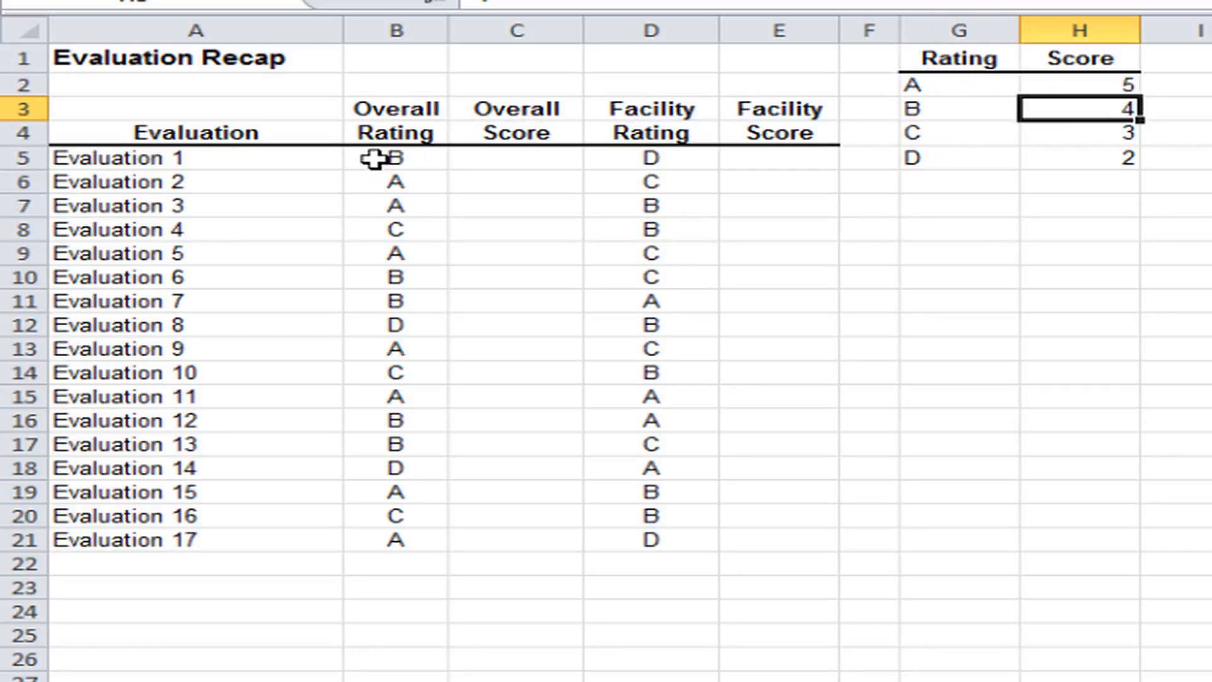
click(951, 109)
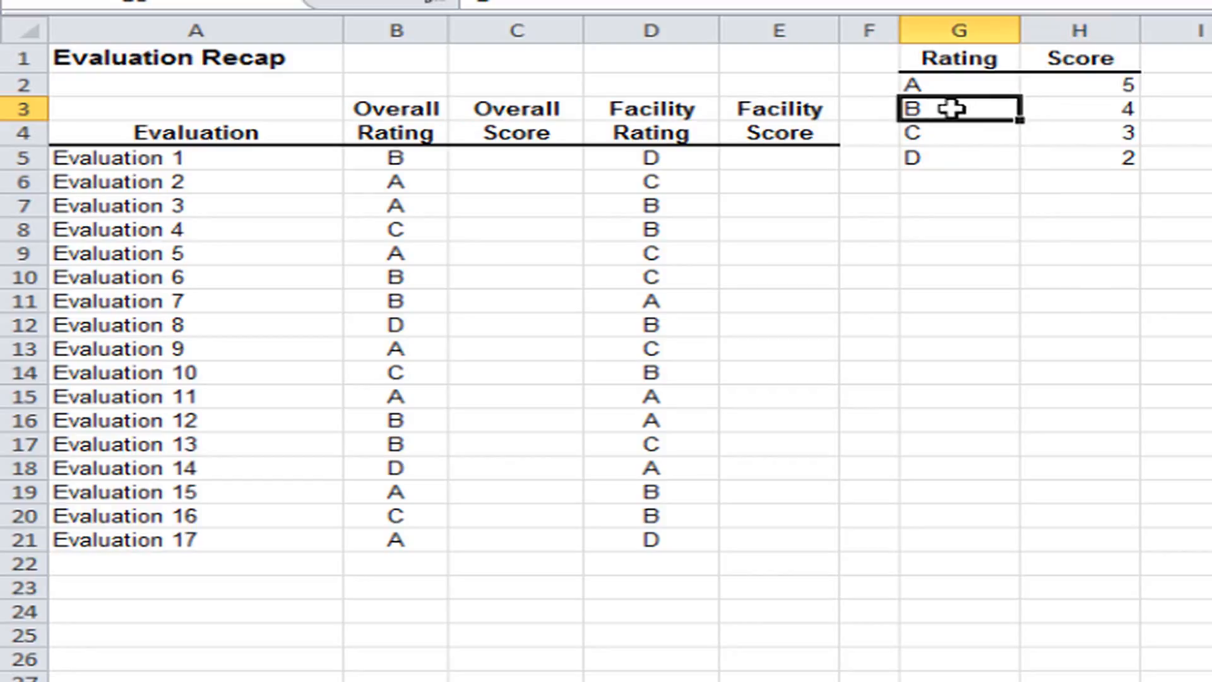
click(1073, 106)
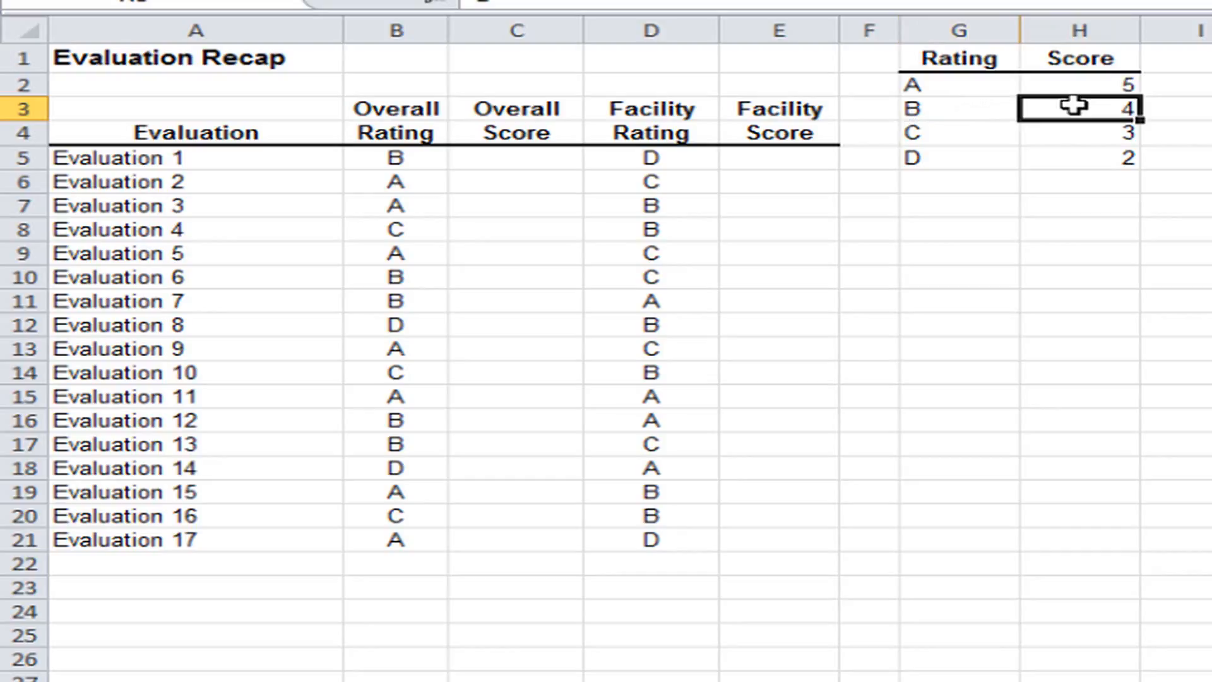
Start a VLOOKUP function in cell C5 for the first Overall Score, choosing it from the full function list.
click(507, 163)
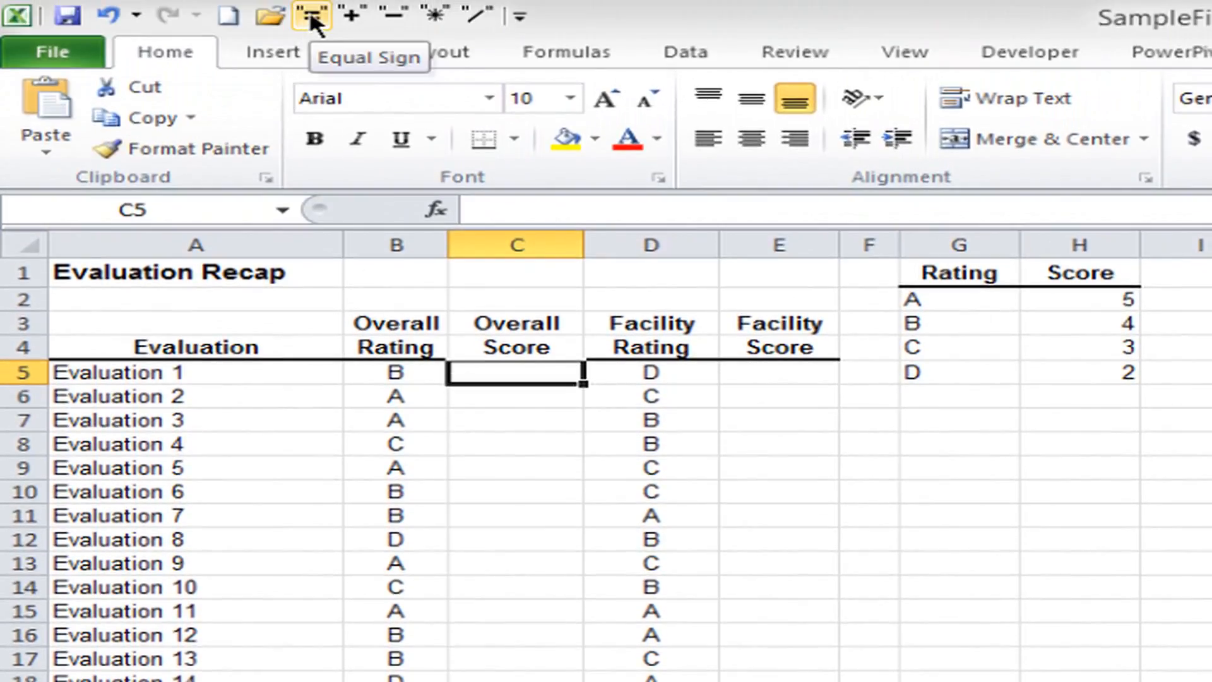
click(312, 19)
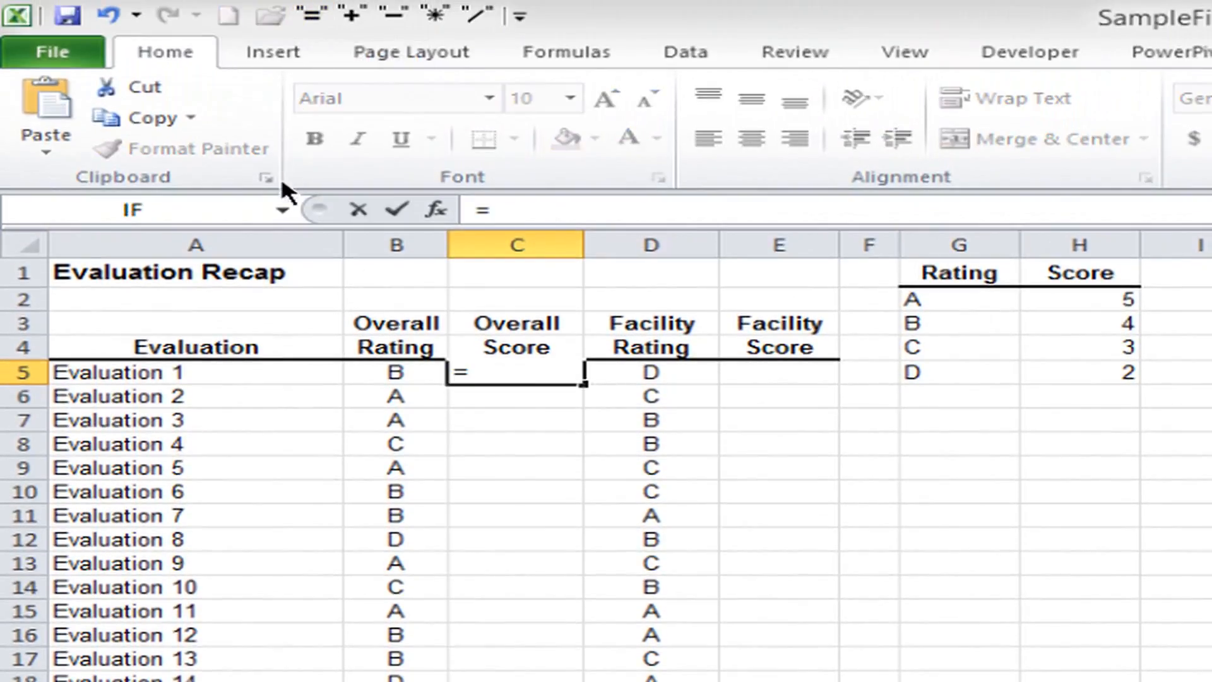
click(281, 209)
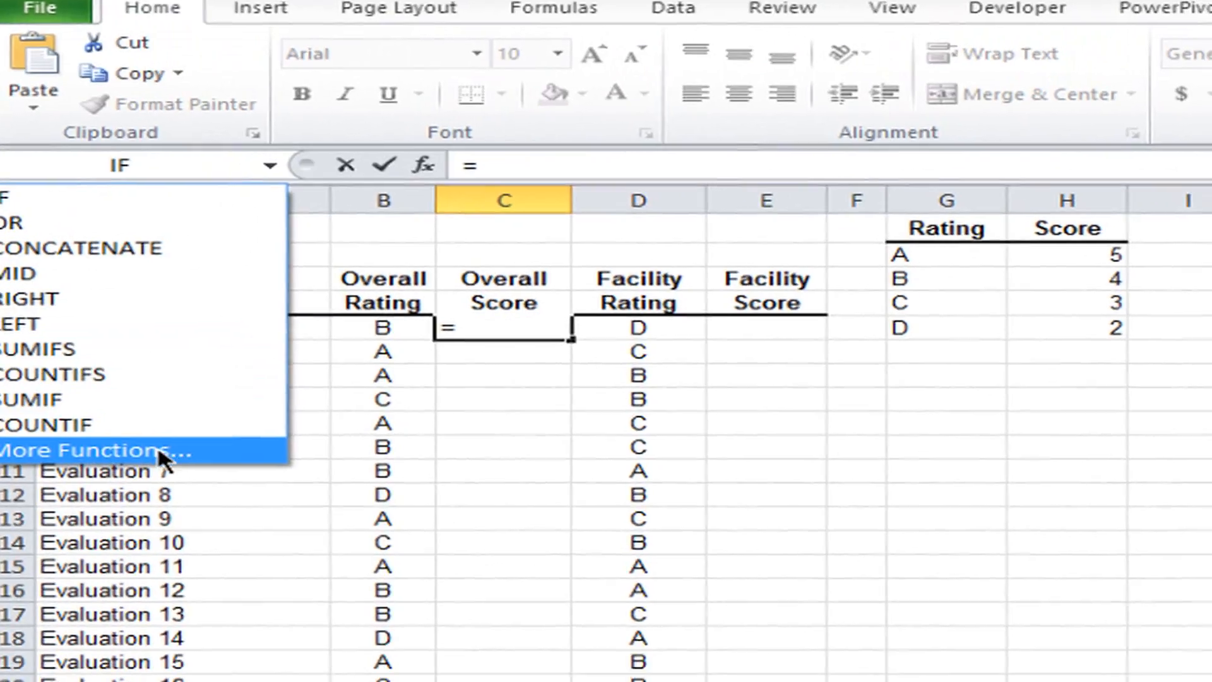
click(177, 496)
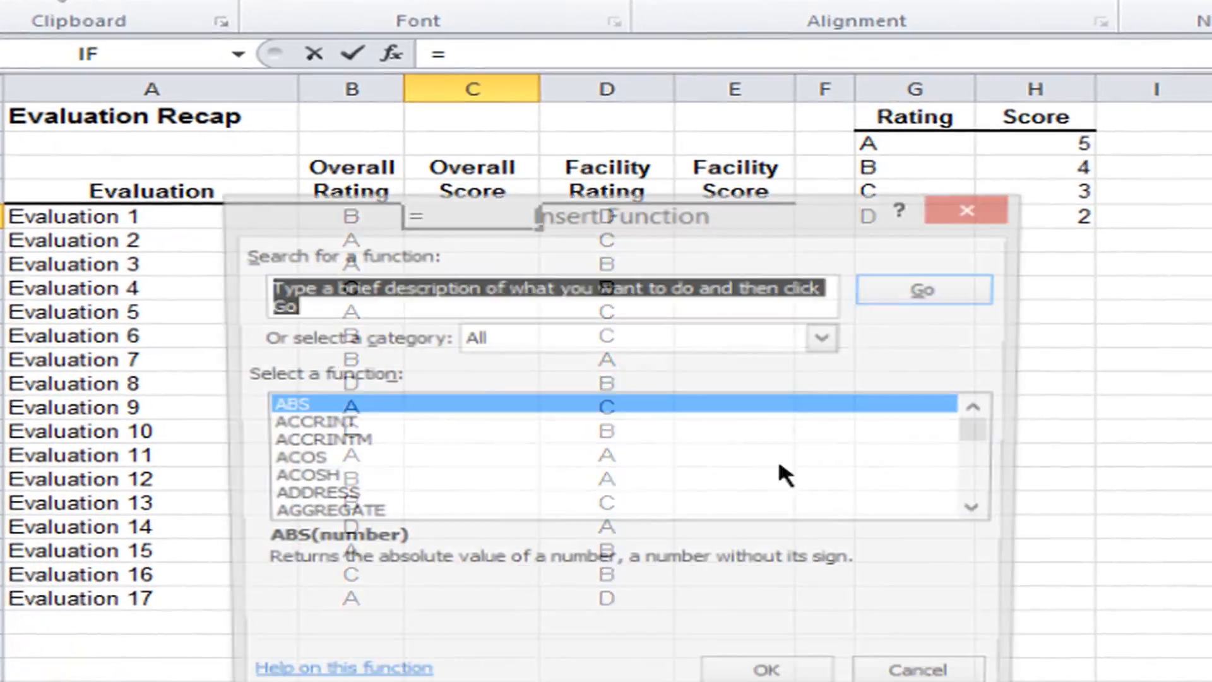
click(399, 597)
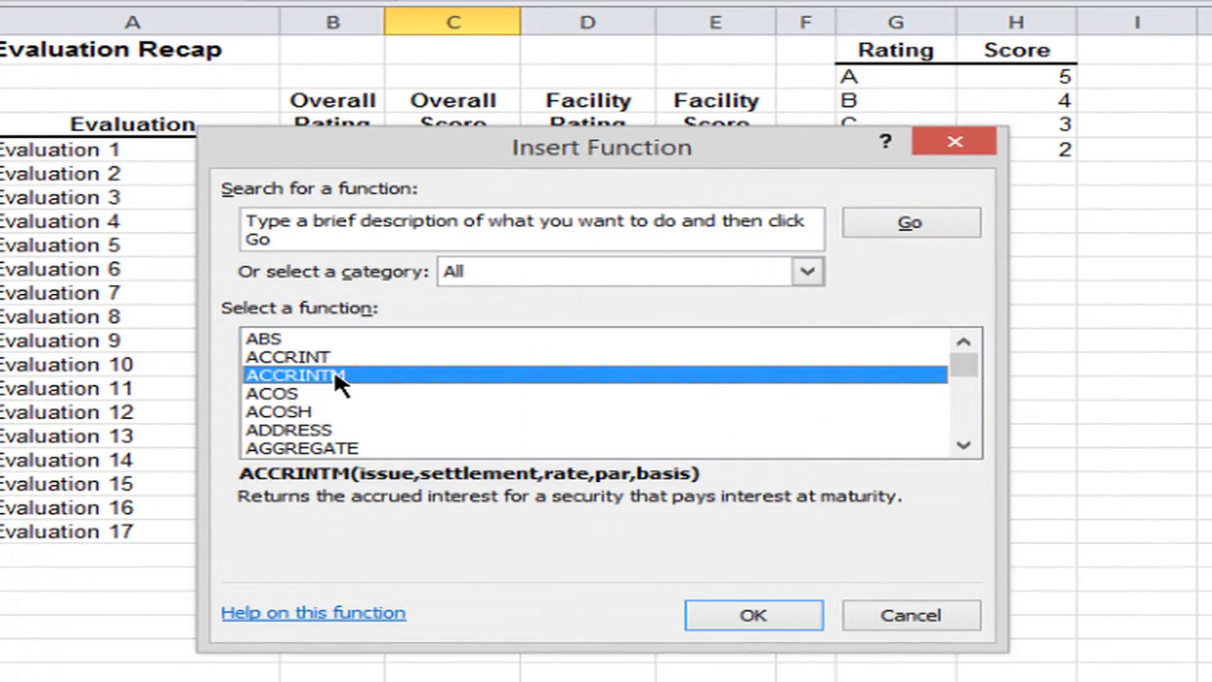
text(vl)
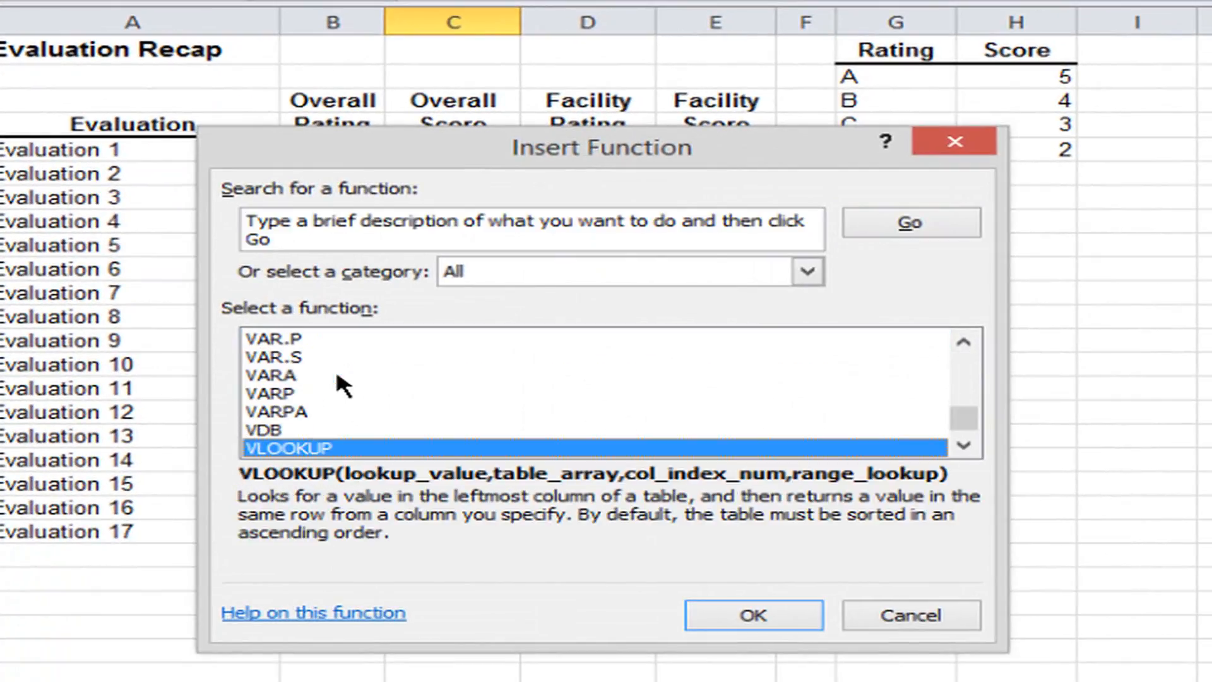
click(768, 613)
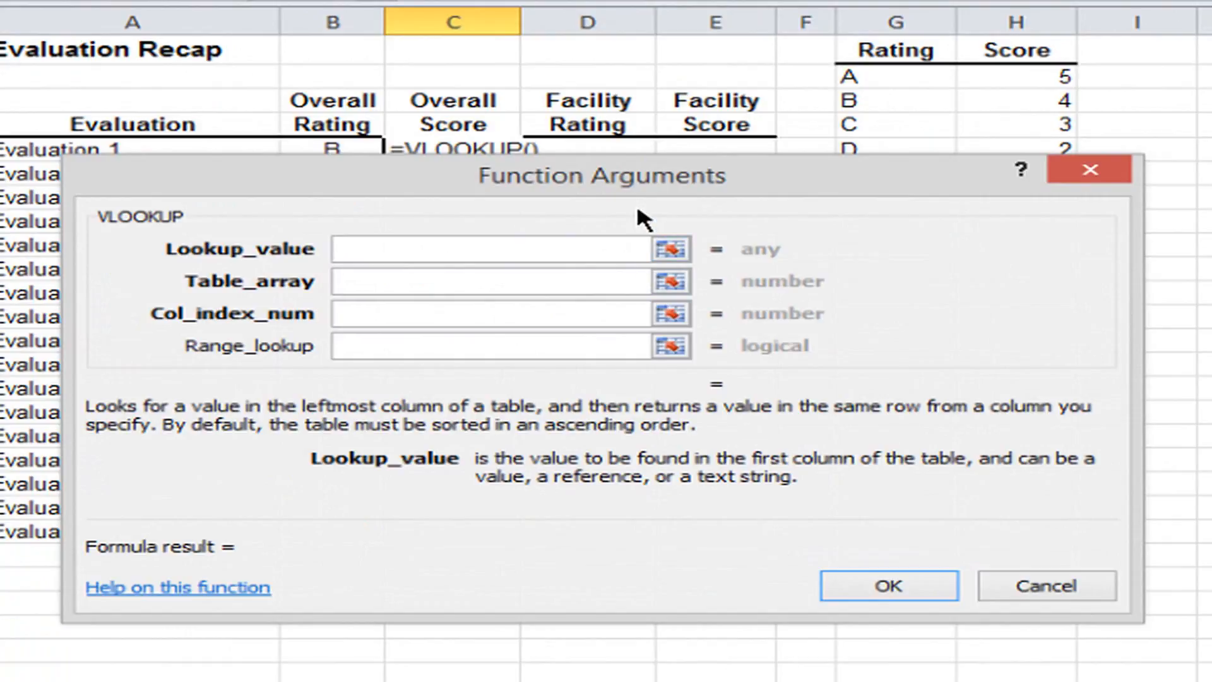
Set the VLOOKUP's lookup value to B5 and its table array to the absolute range $G$2:$H$5.
drag(638, 189, 607, 226)
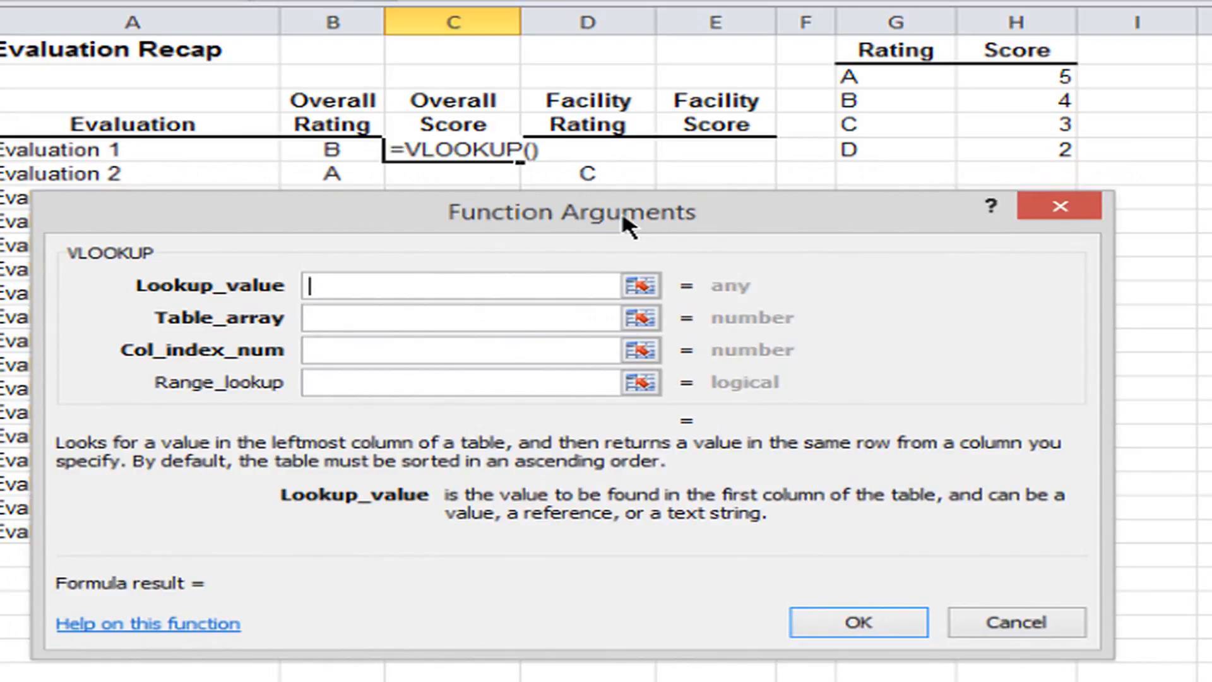
click(305, 150)
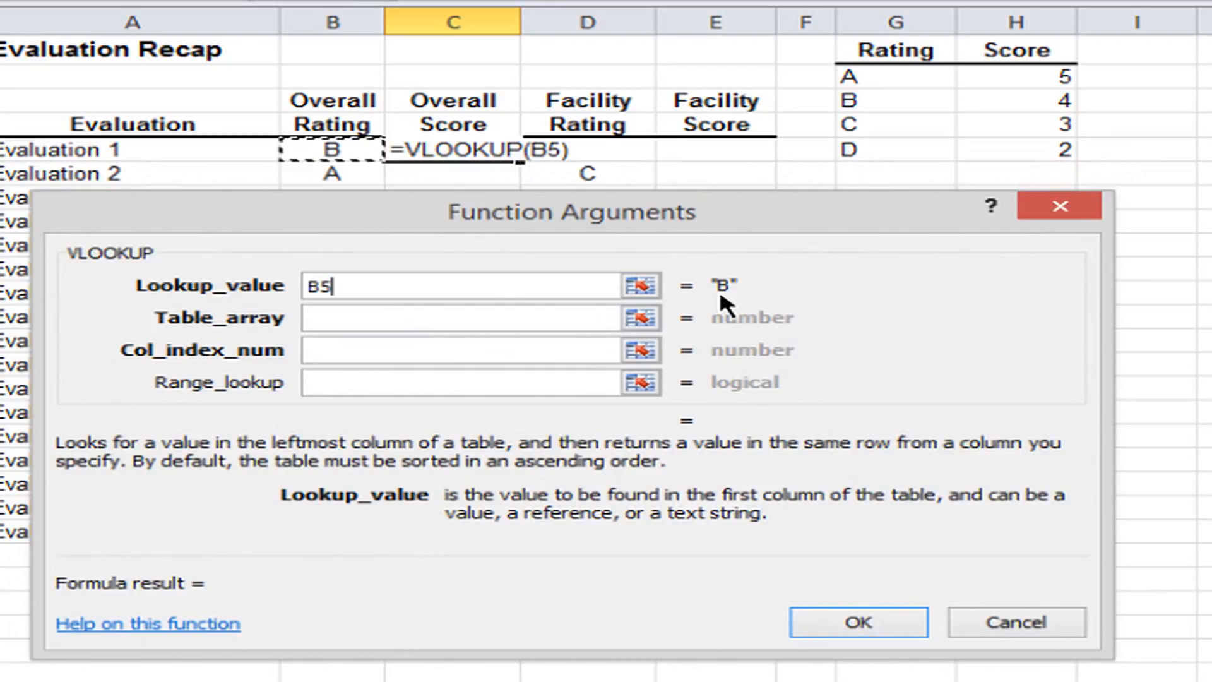
click(358, 317)
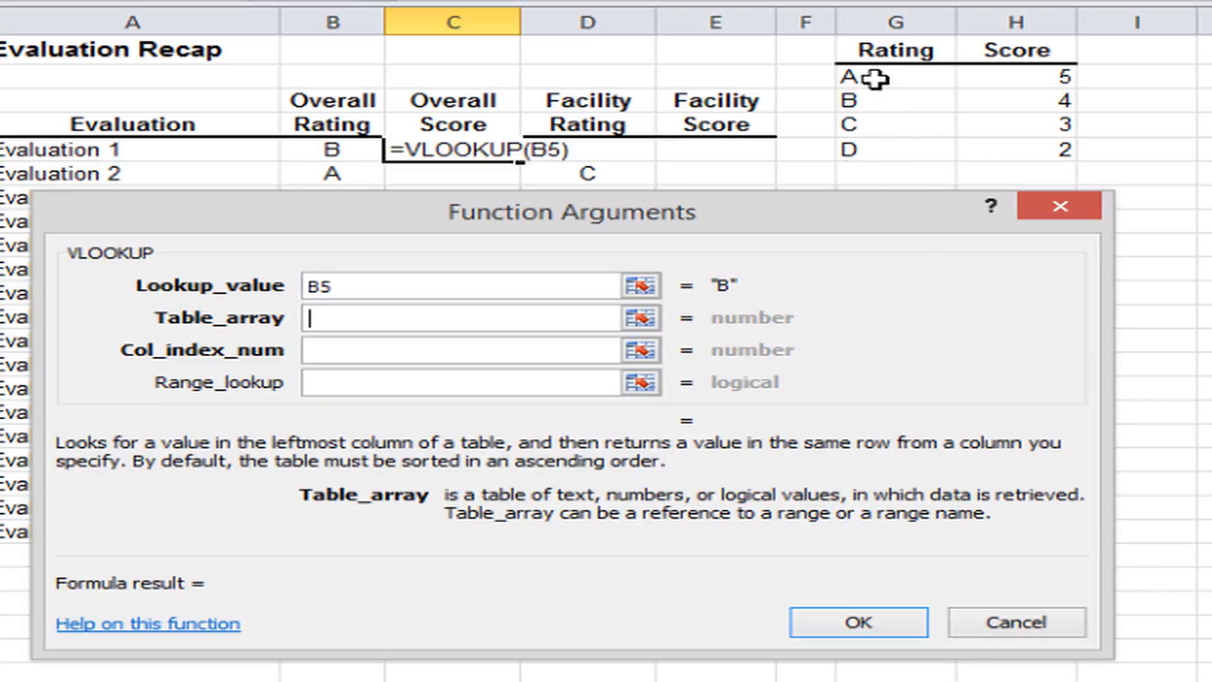
drag(874, 79, 992, 149)
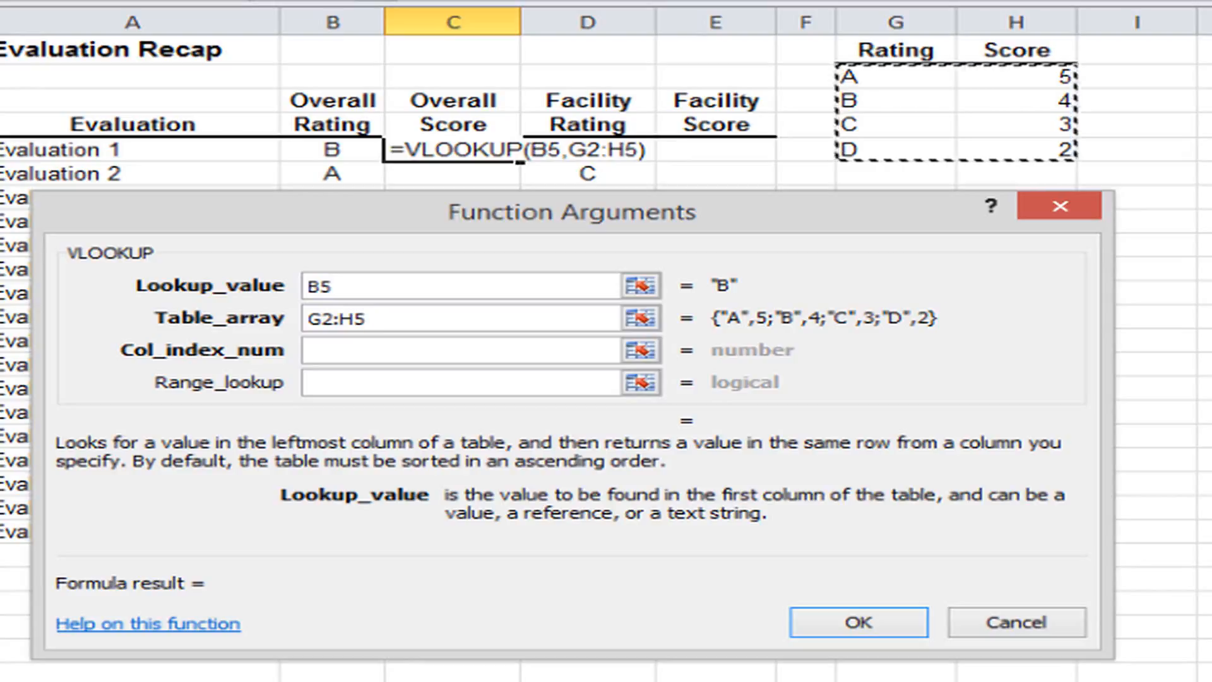
key(F4)
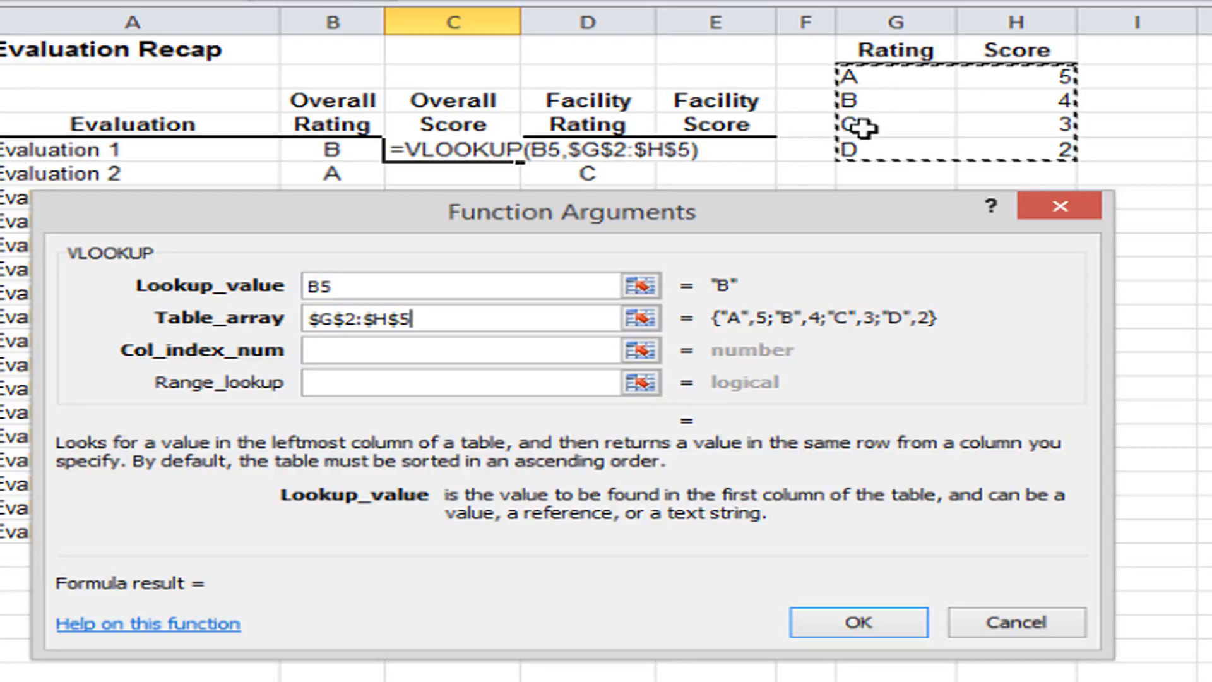
Set the column index number to 2 and the range lookup to 0, completing the VLOOKUP in C5.
click(362, 348)
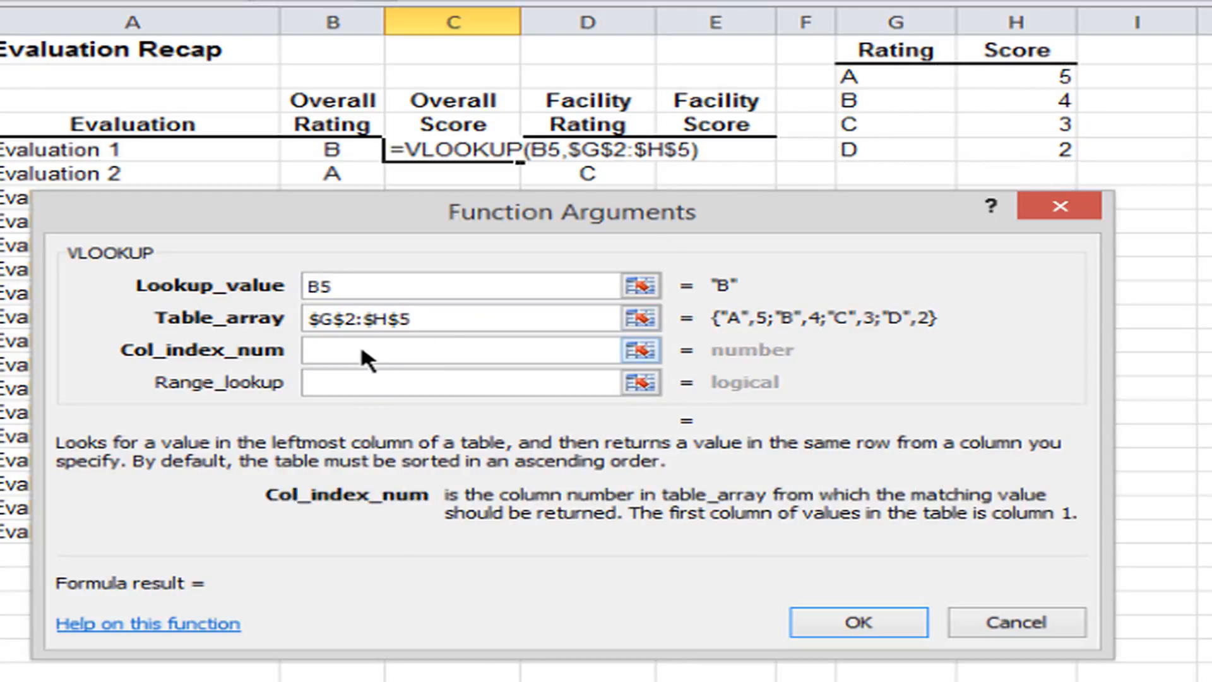
text(2)
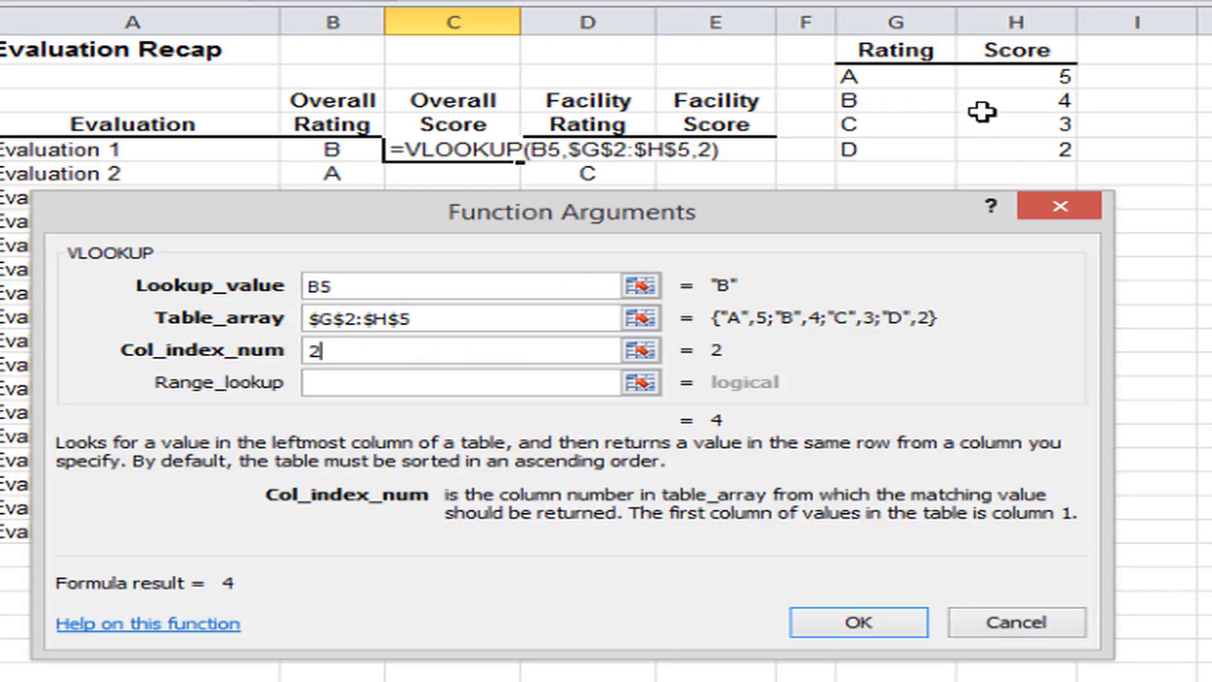
click(346, 382)
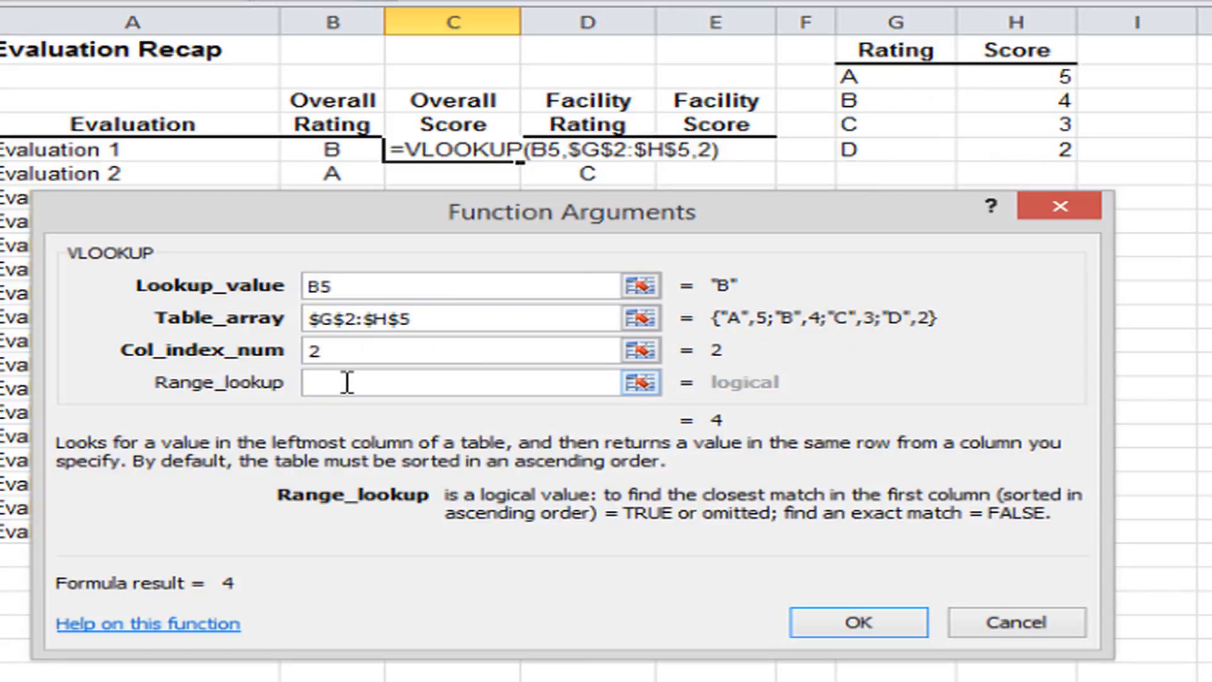
text(0)
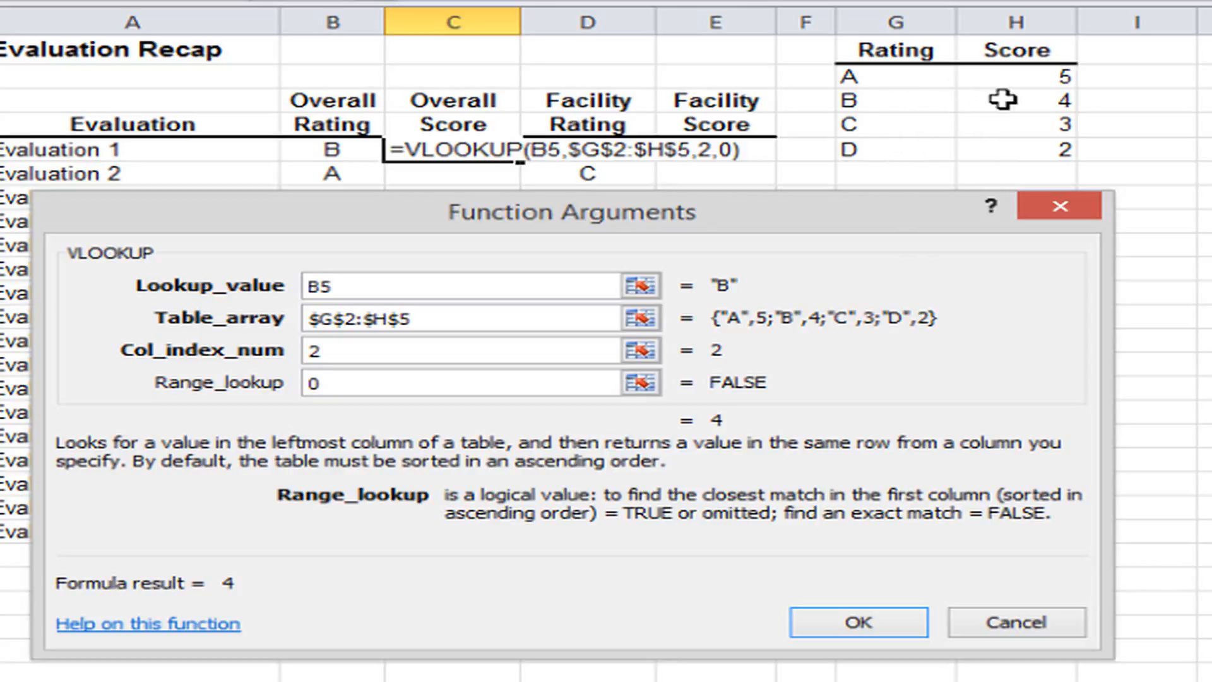
click(855, 615)
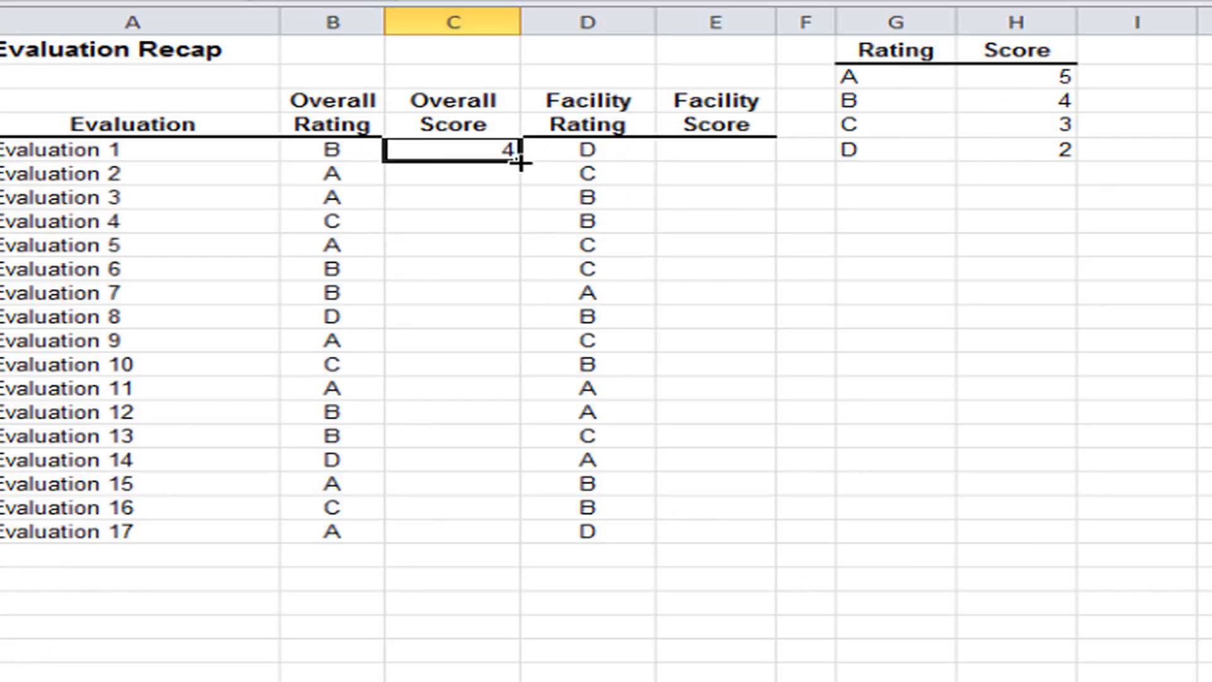
Fill the C5 formula down the Overall Score column through Evaluation 17 and check several of the copied cells.
double_click(519, 162)
click(448, 175)
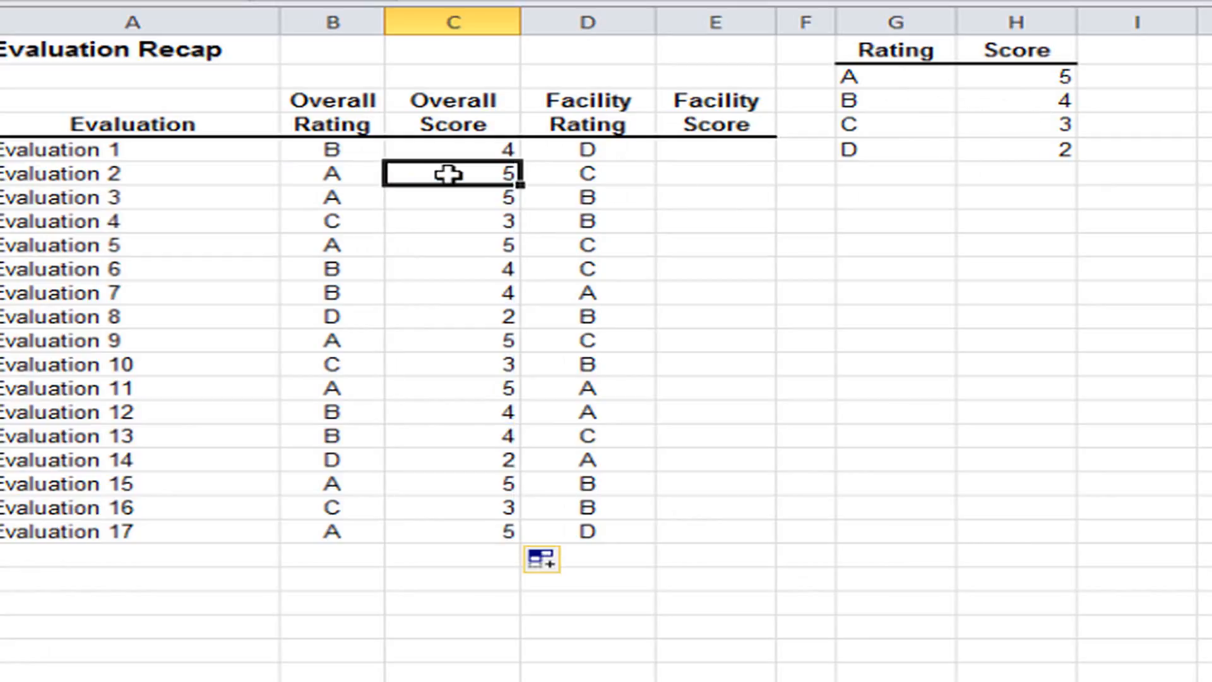
click(447, 197)
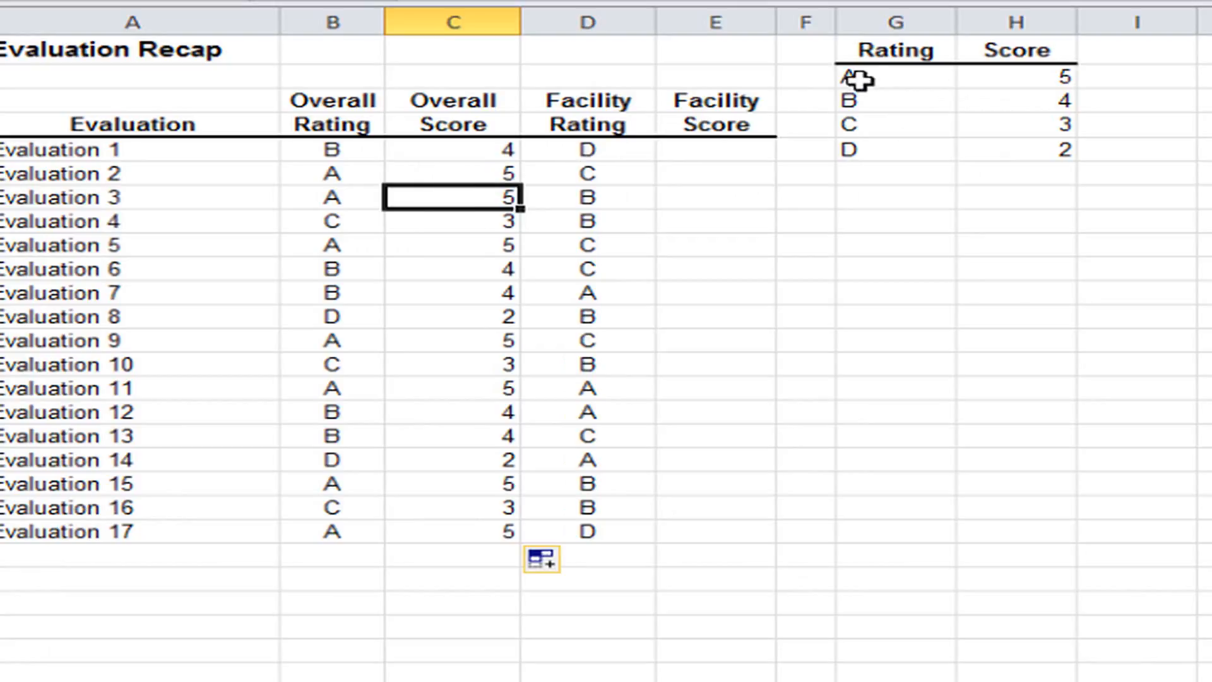
click(452, 366)
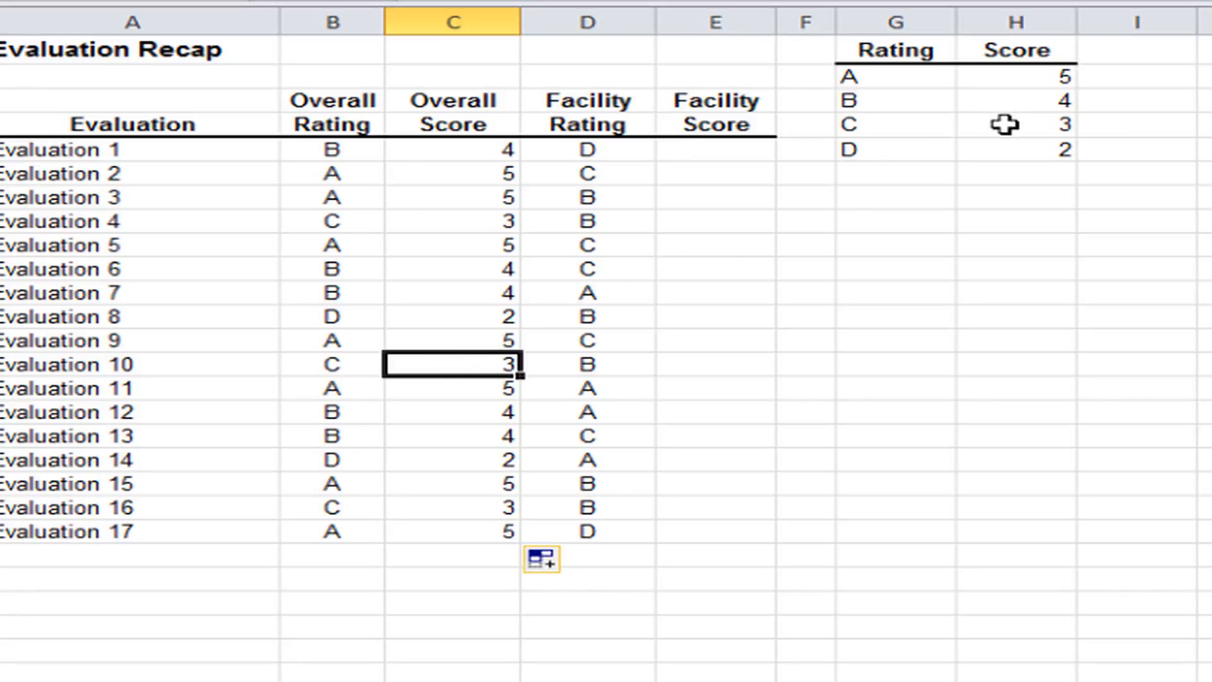
Start a VLOOKUP function in cell E5 for the first Facility Score, with D5 as the lookup value.
click(725, 155)
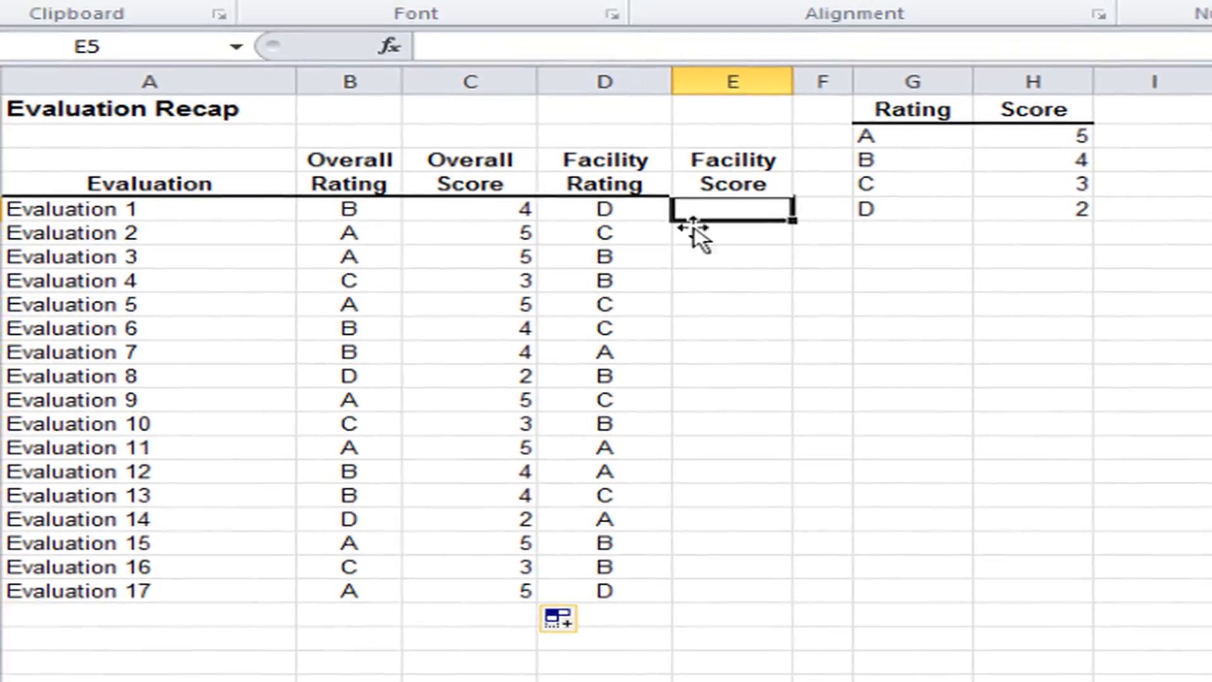
text(=)
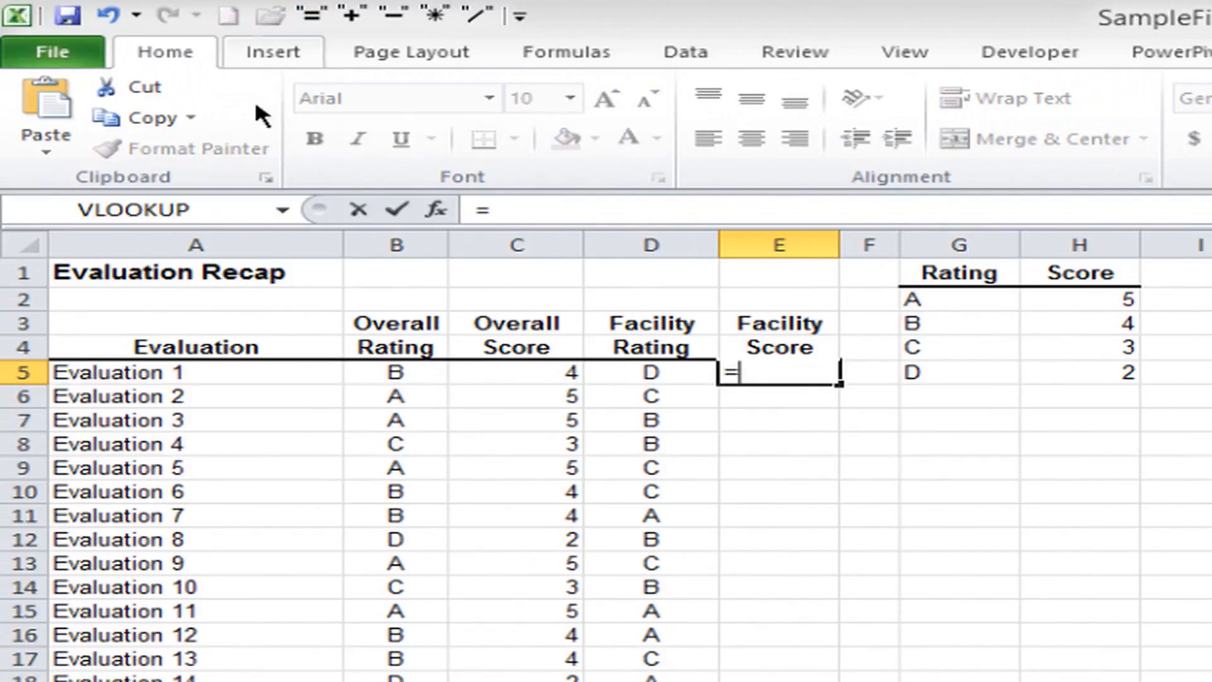
click(174, 208)
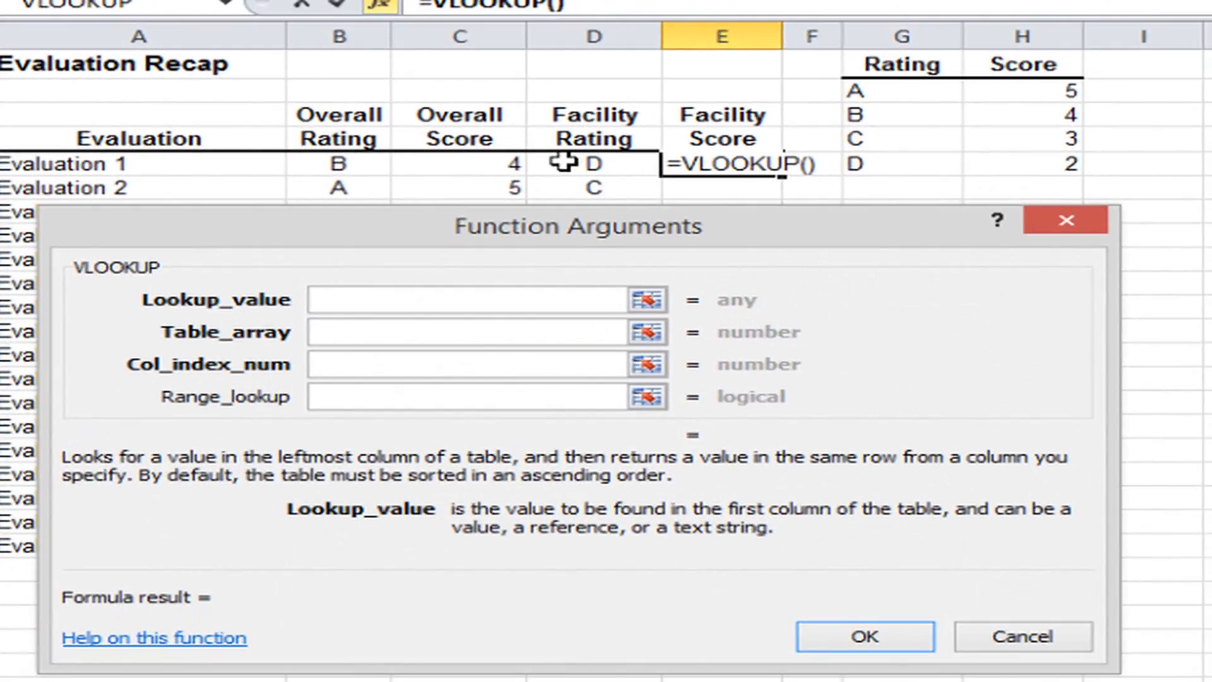
click(564, 162)
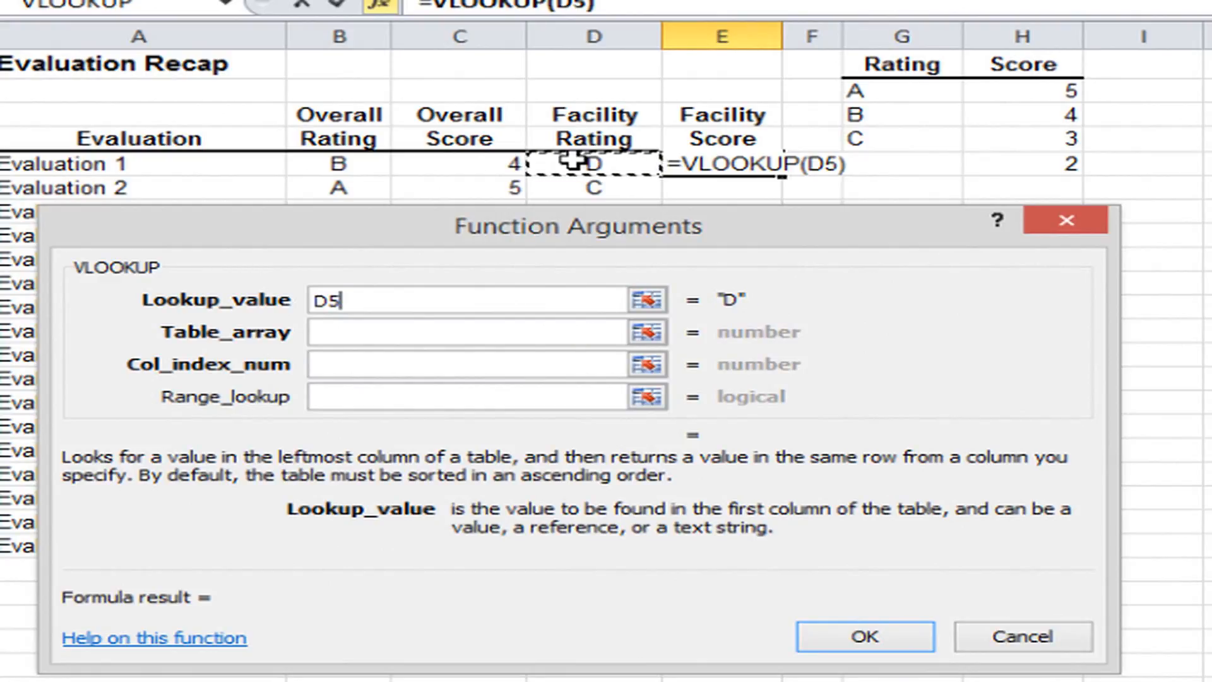
Set the table array of the Facility Score VLOOKUP to the absolute range $G$2:$H$5.
click(353, 330)
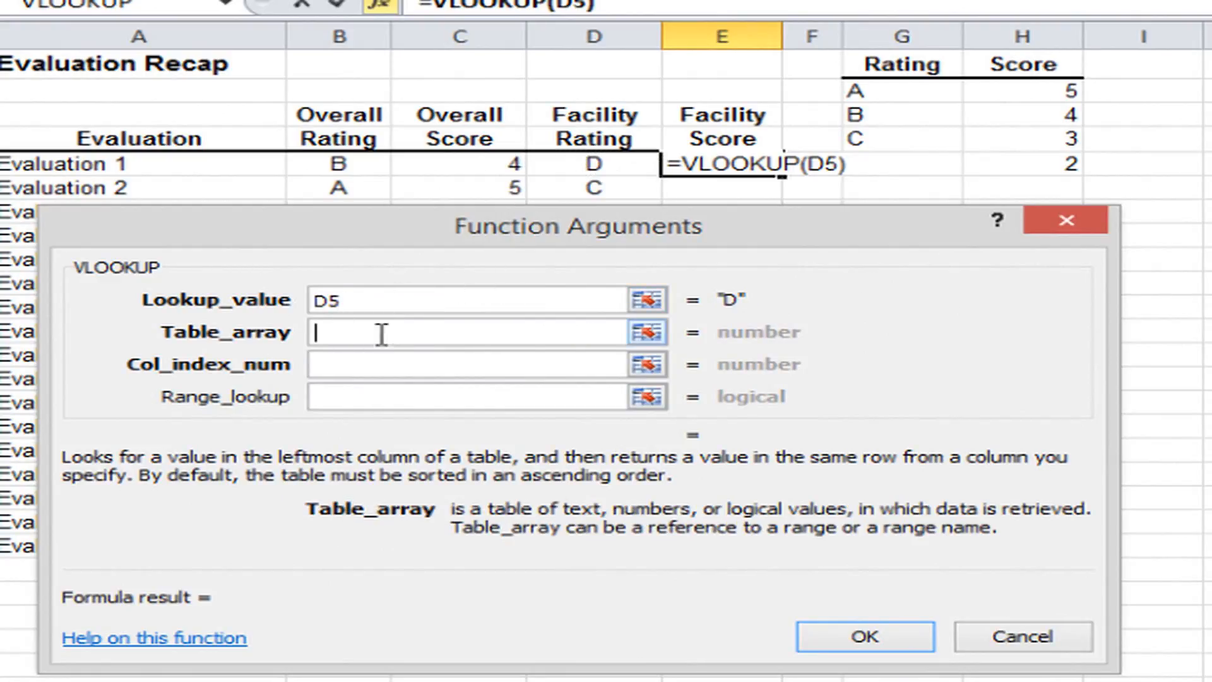
click(887, 92)
drag(897, 91, 1004, 162)
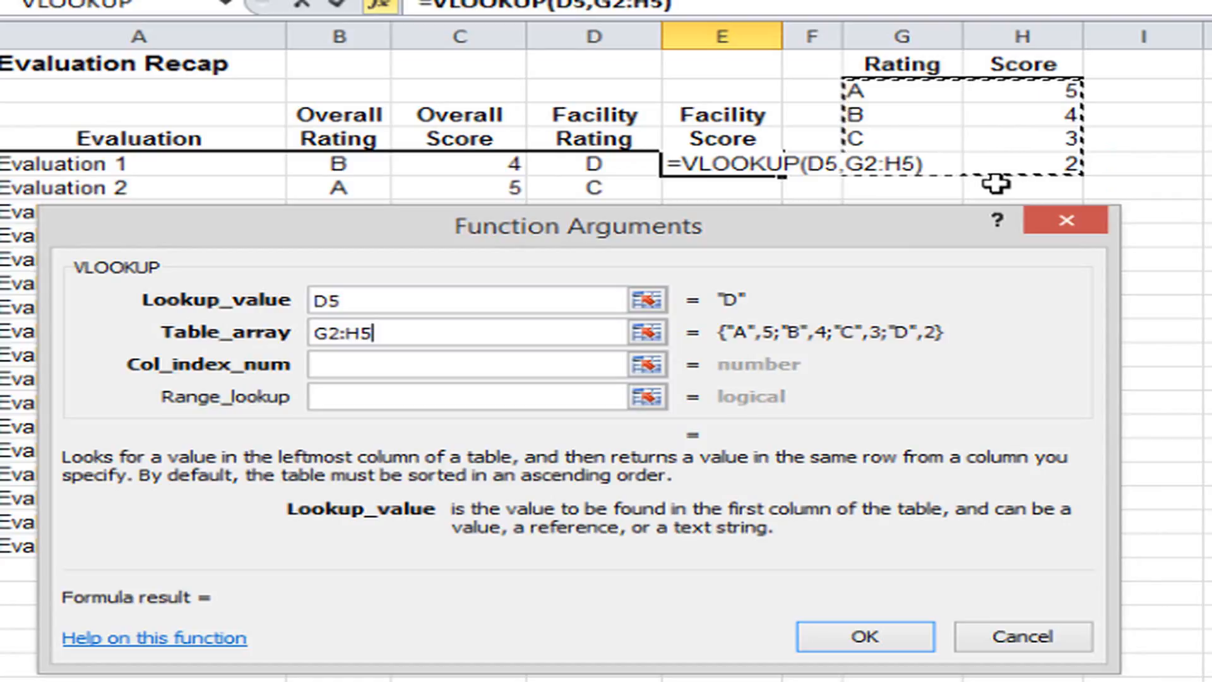
key(F4)
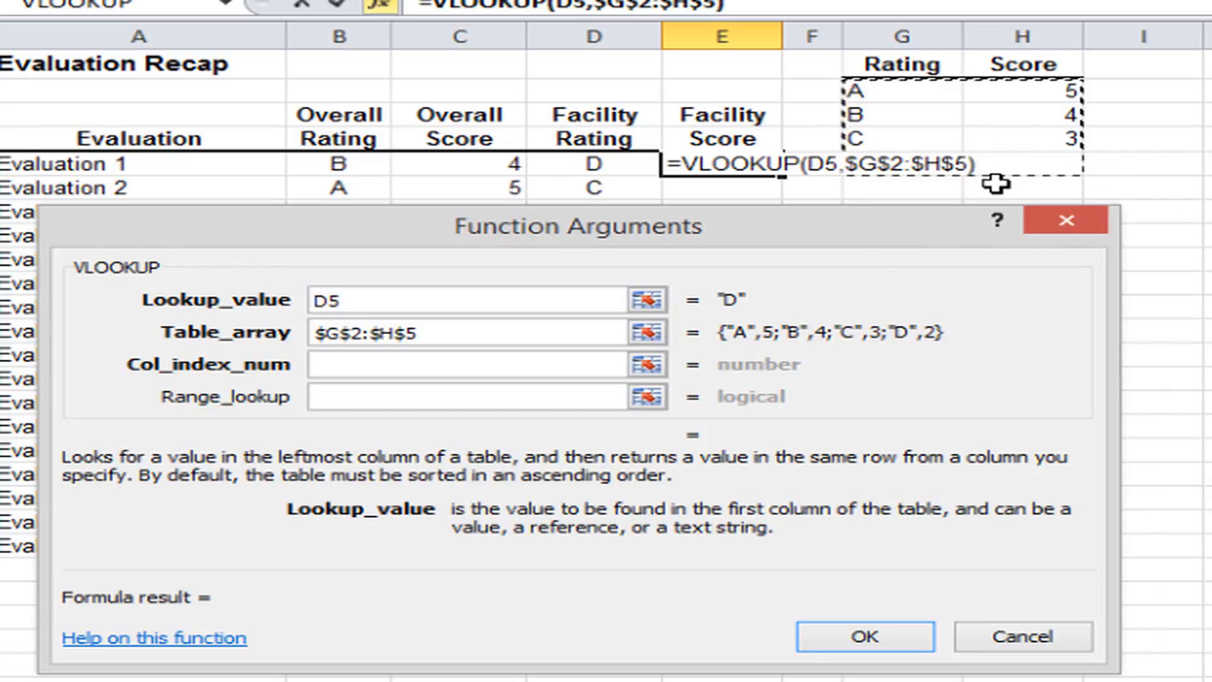
Complete the E5 VLOOKUP with column index number 2 and range lookup 0, and fill it down the Facility Score column.
click(392, 366)
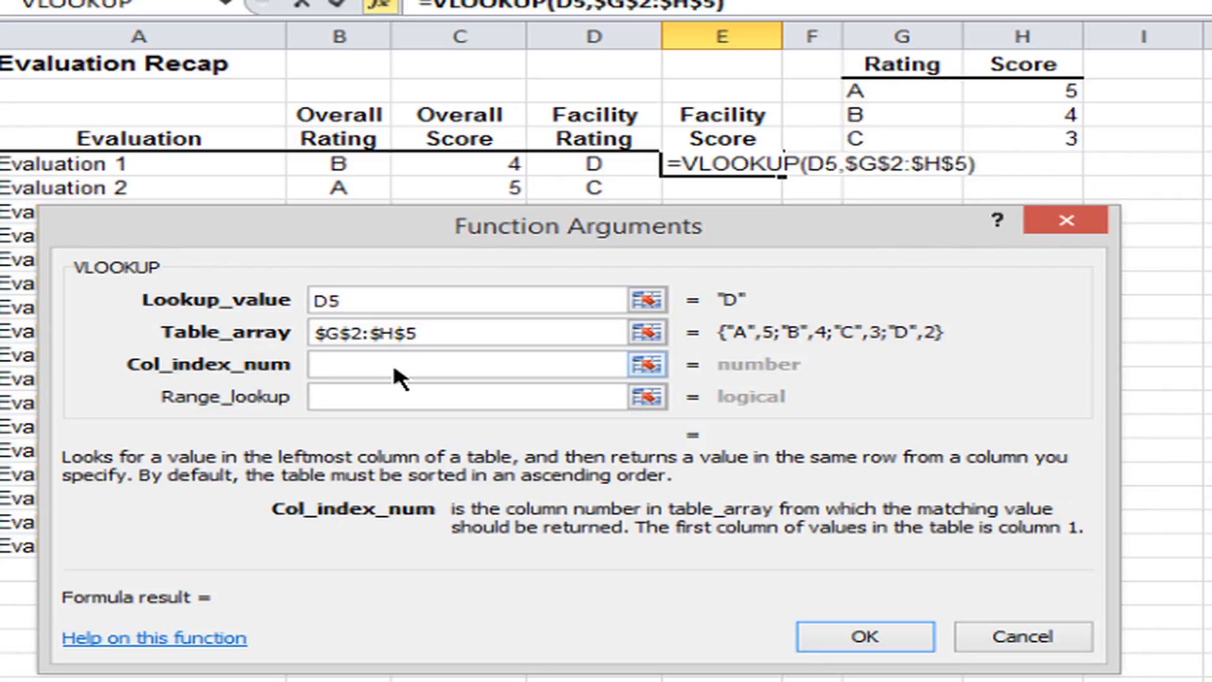
text(2)
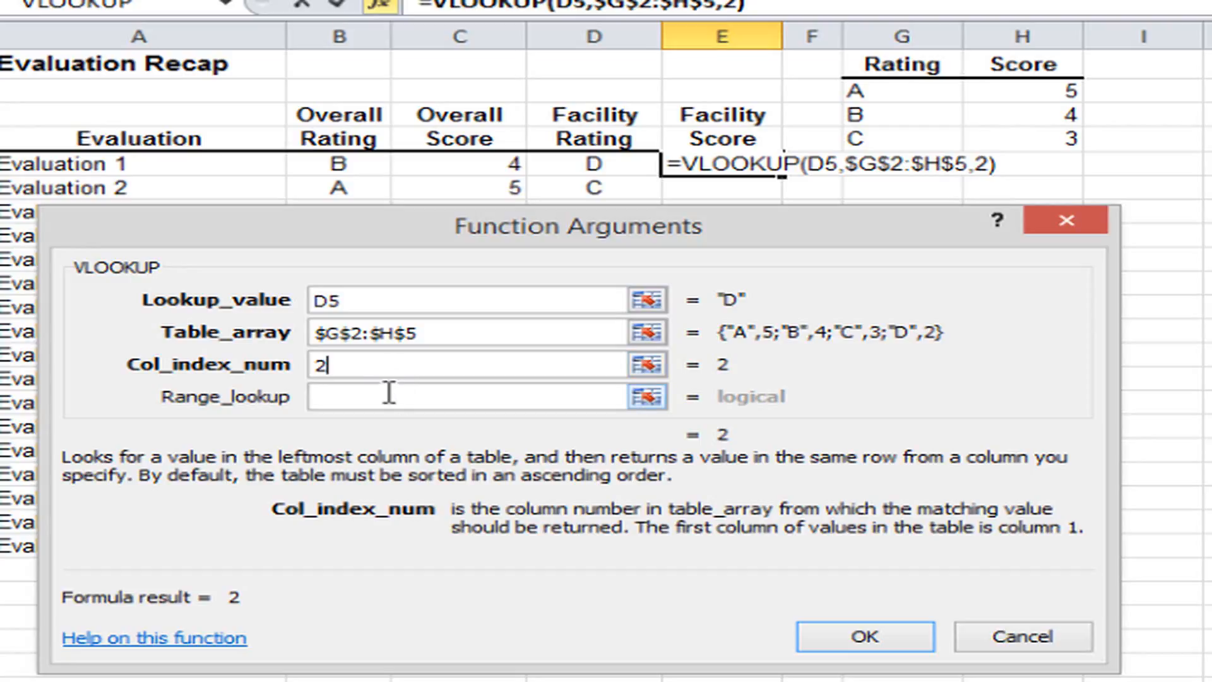
click(391, 395)
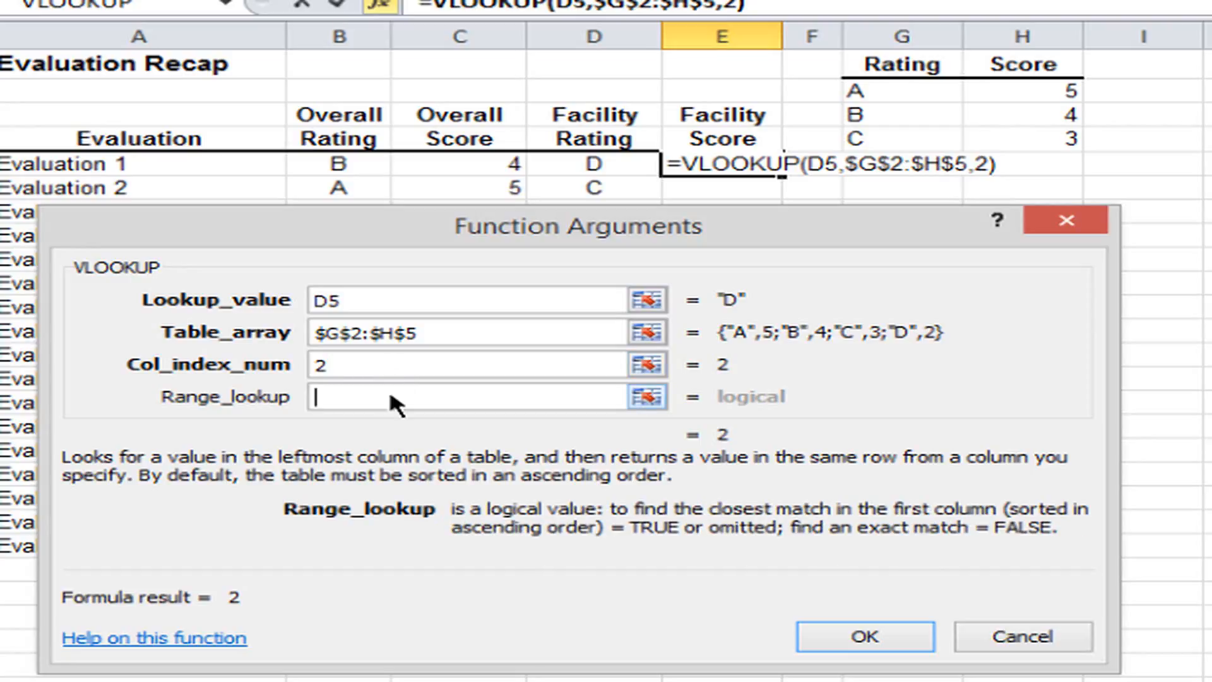
text(0)
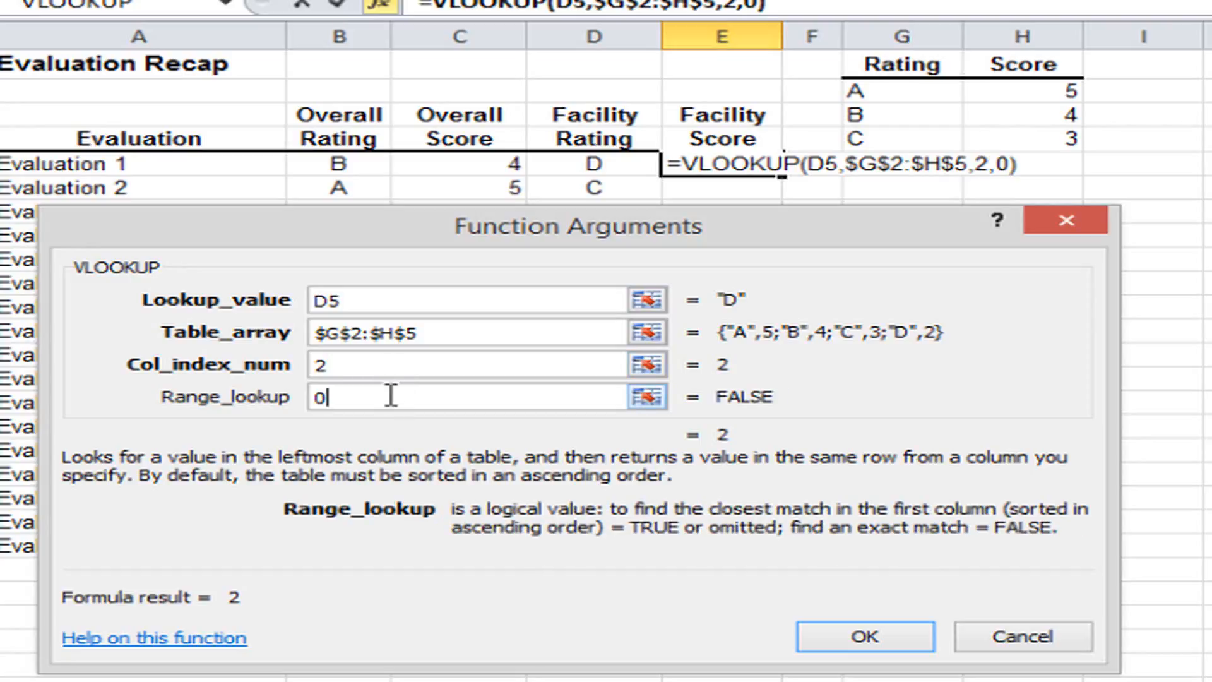
click(865, 637)
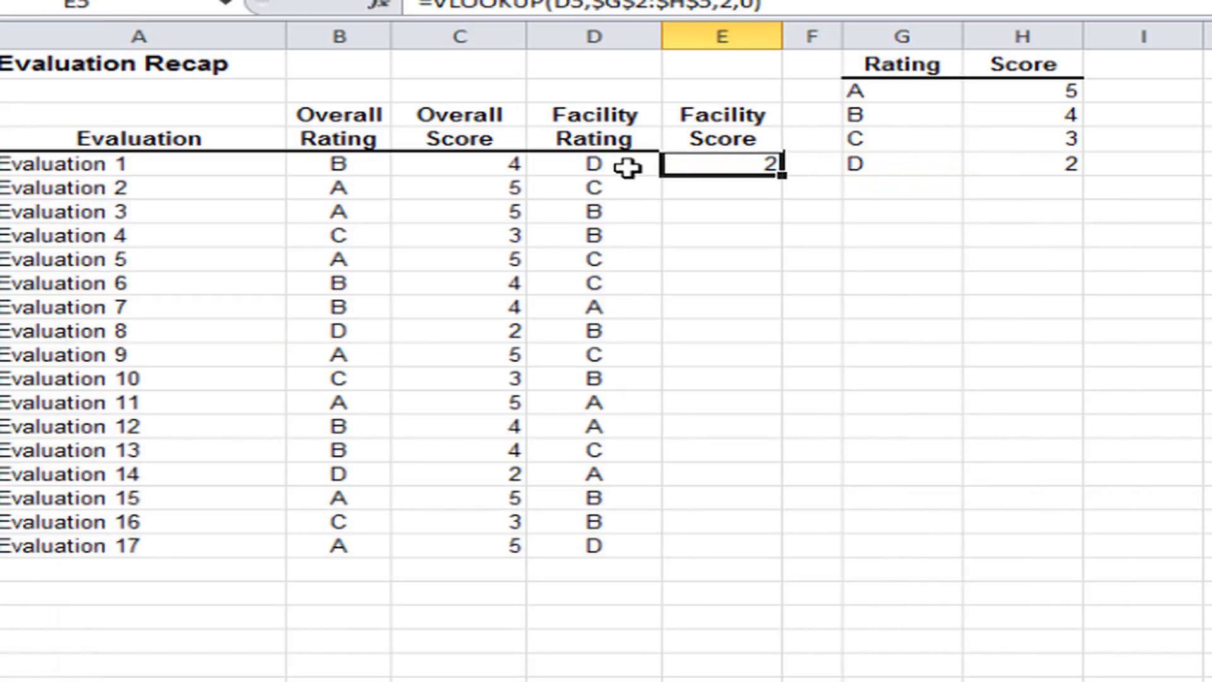
double_click(783, 176)
click(734, 224)
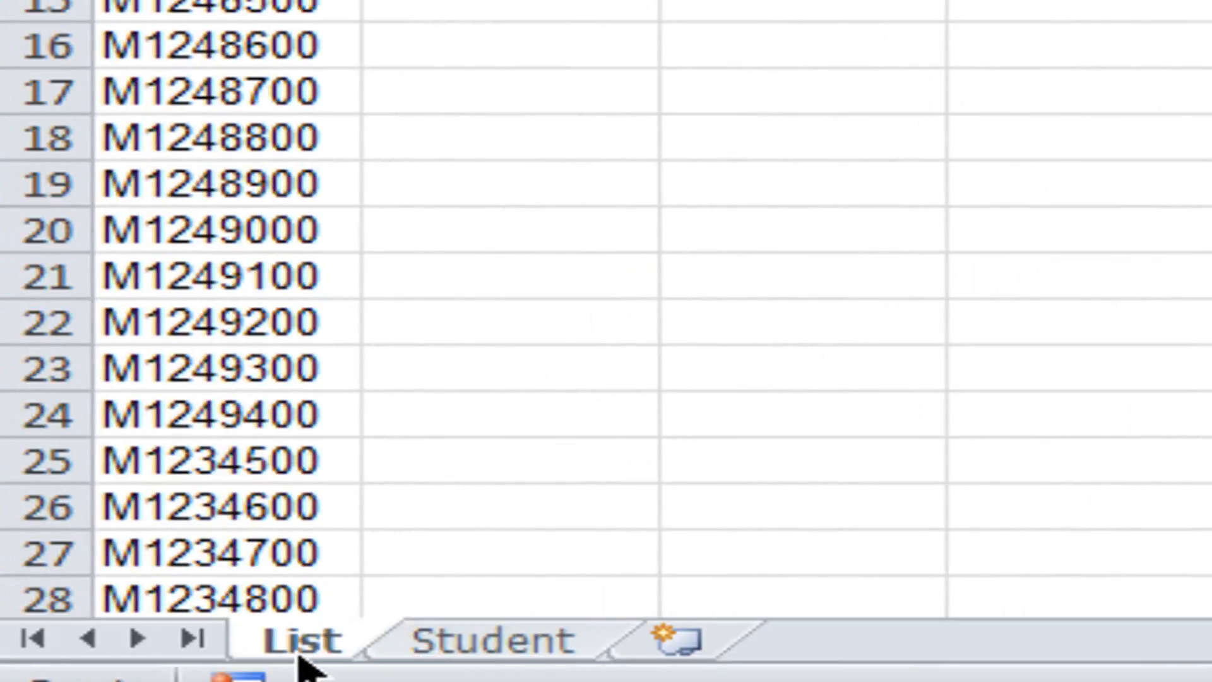
Compare the List sheet's empty First Name, Last Name and Program columns with the records on the Student sheet.
click(487, 647)
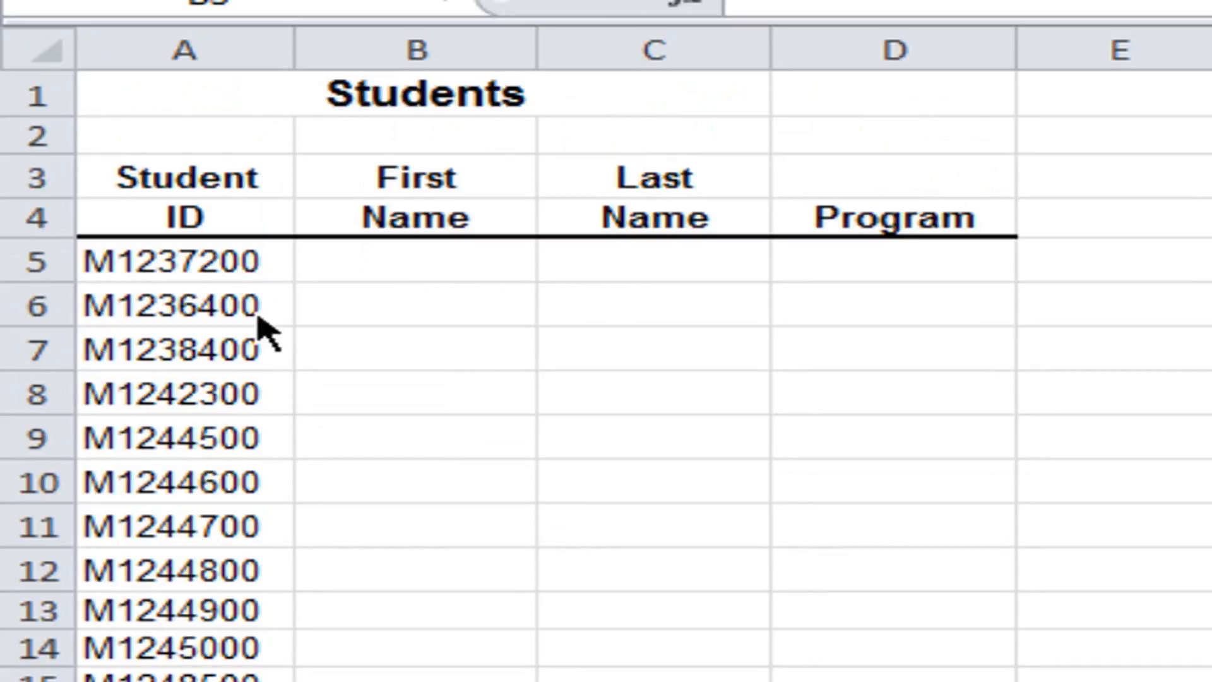
click(399, 273)
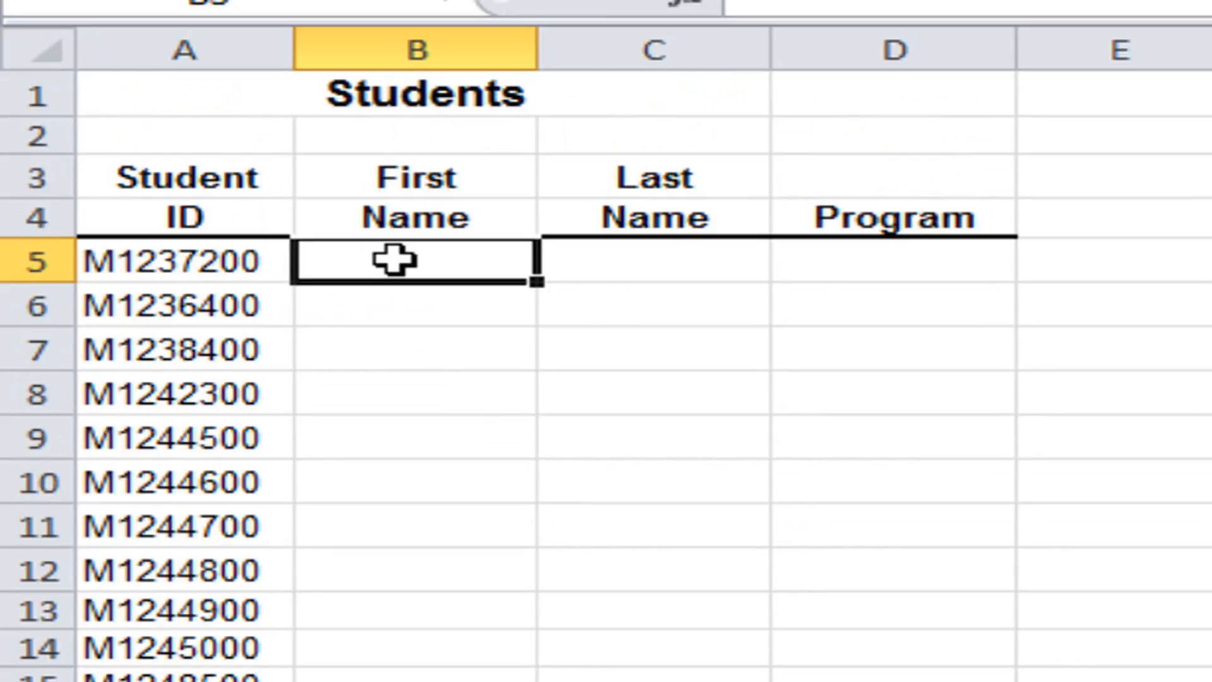
click(614, 260)
click(900, 262)
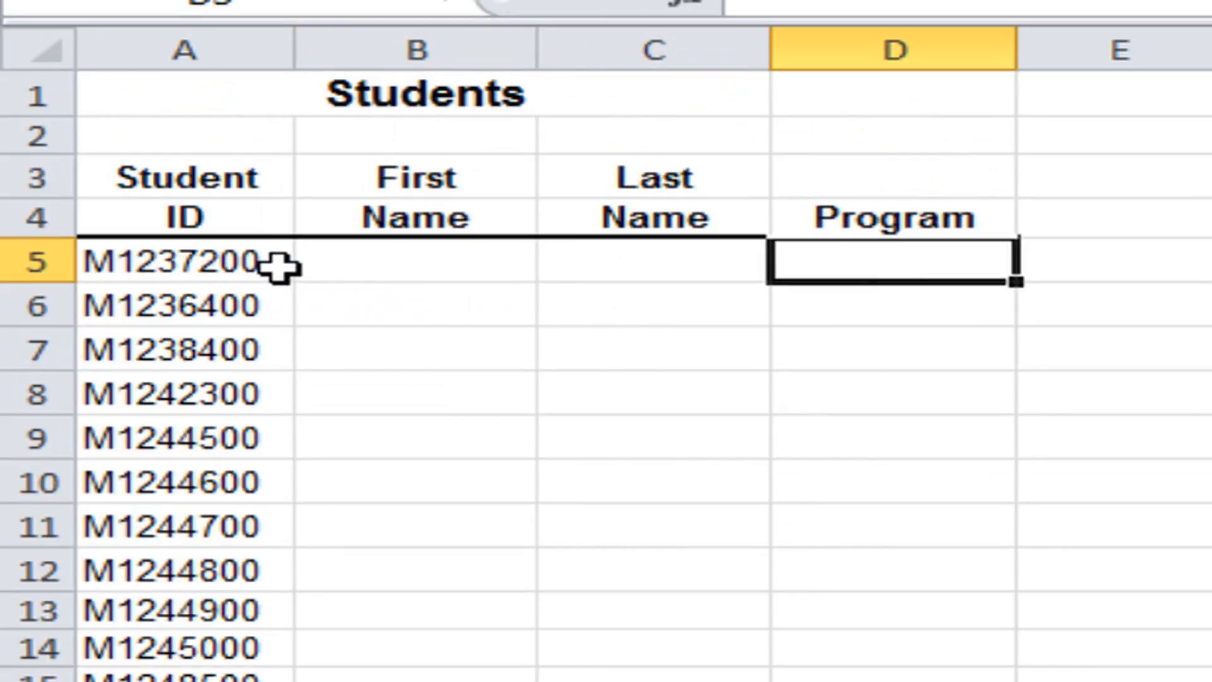
click(361, 264)
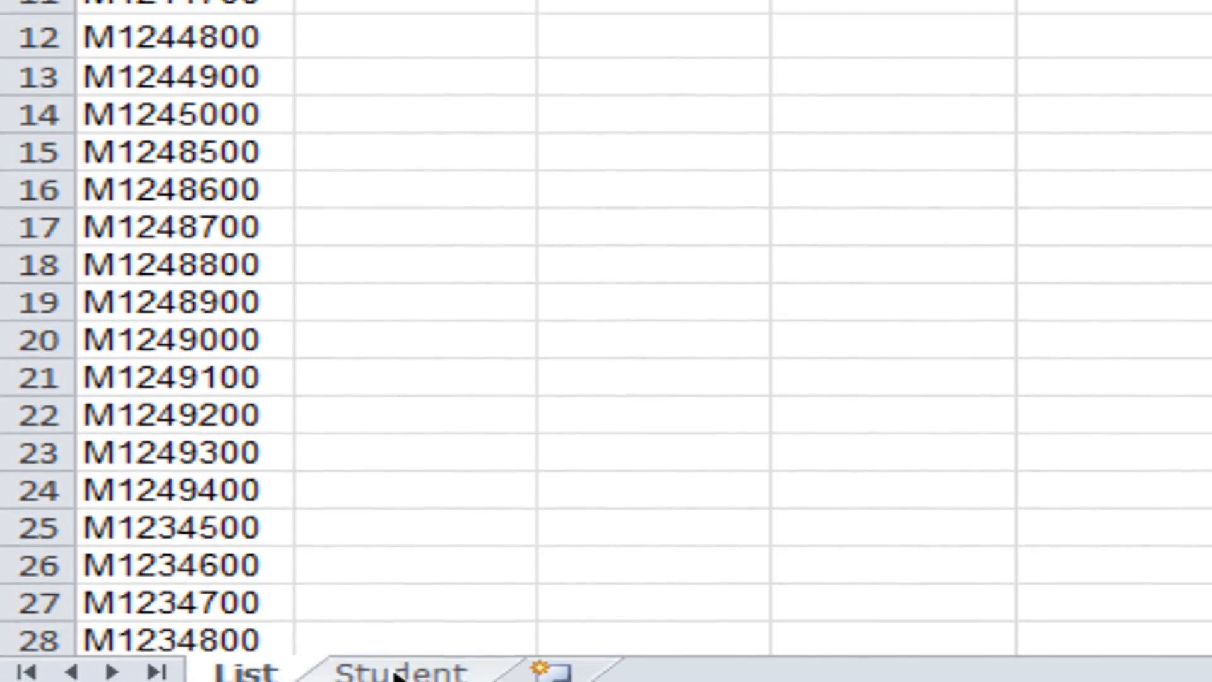
click(397, 625)
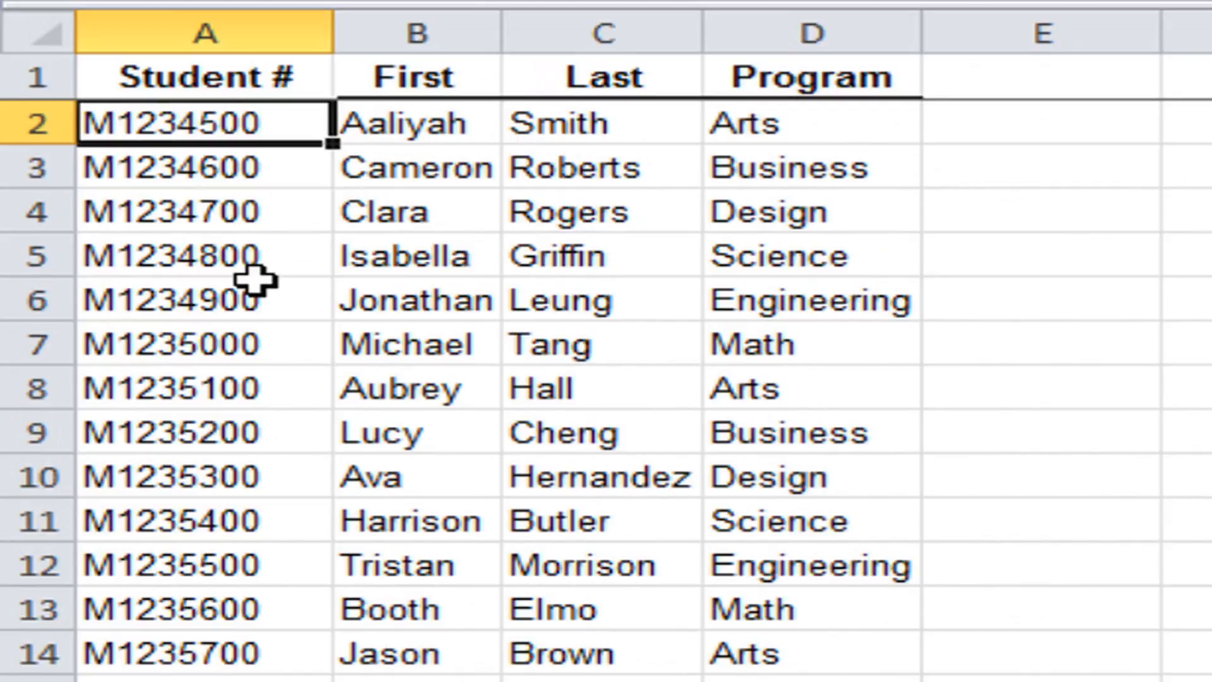
scroll(255, 280, down, 5)
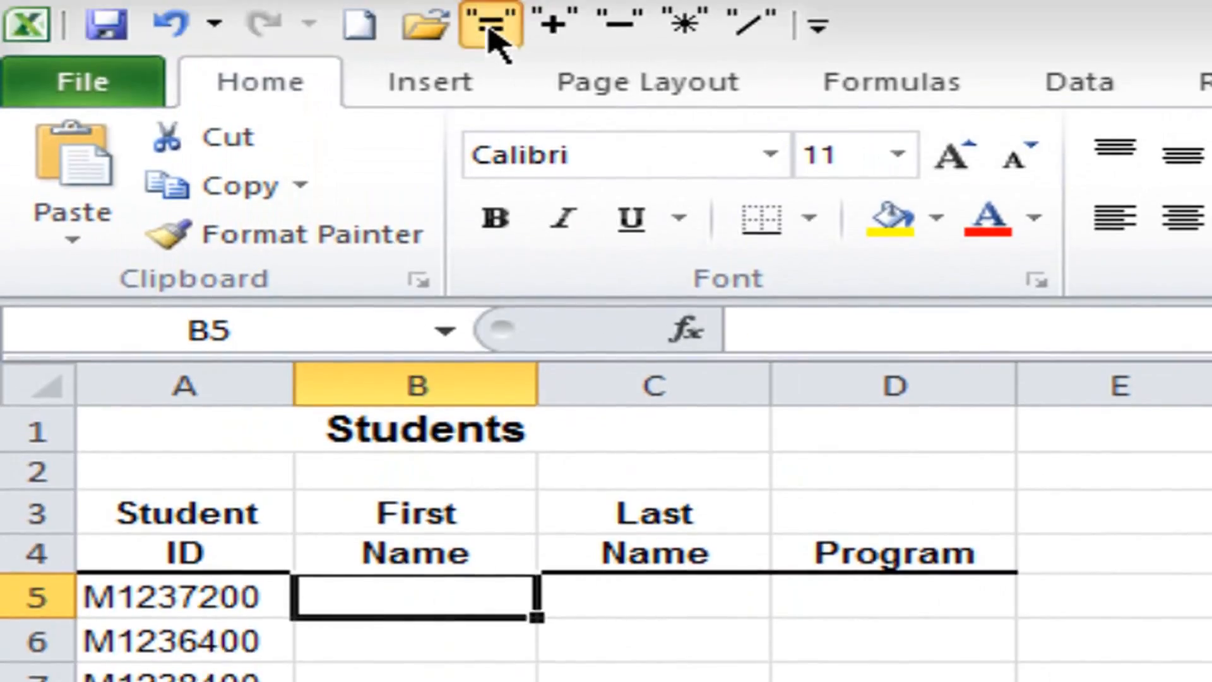
Start a VLOOKUP function in cell B5 of the List sheet for the First Name, with A5 as the lookup value.
click(491, 25)
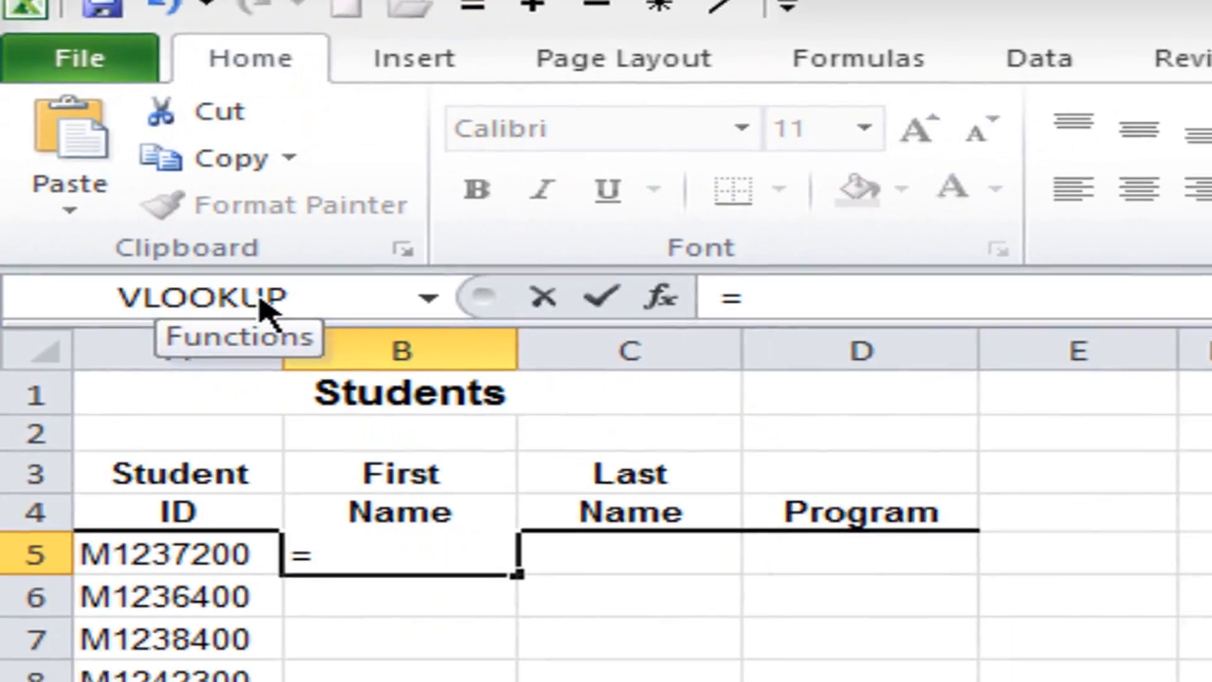
click(271, 331)
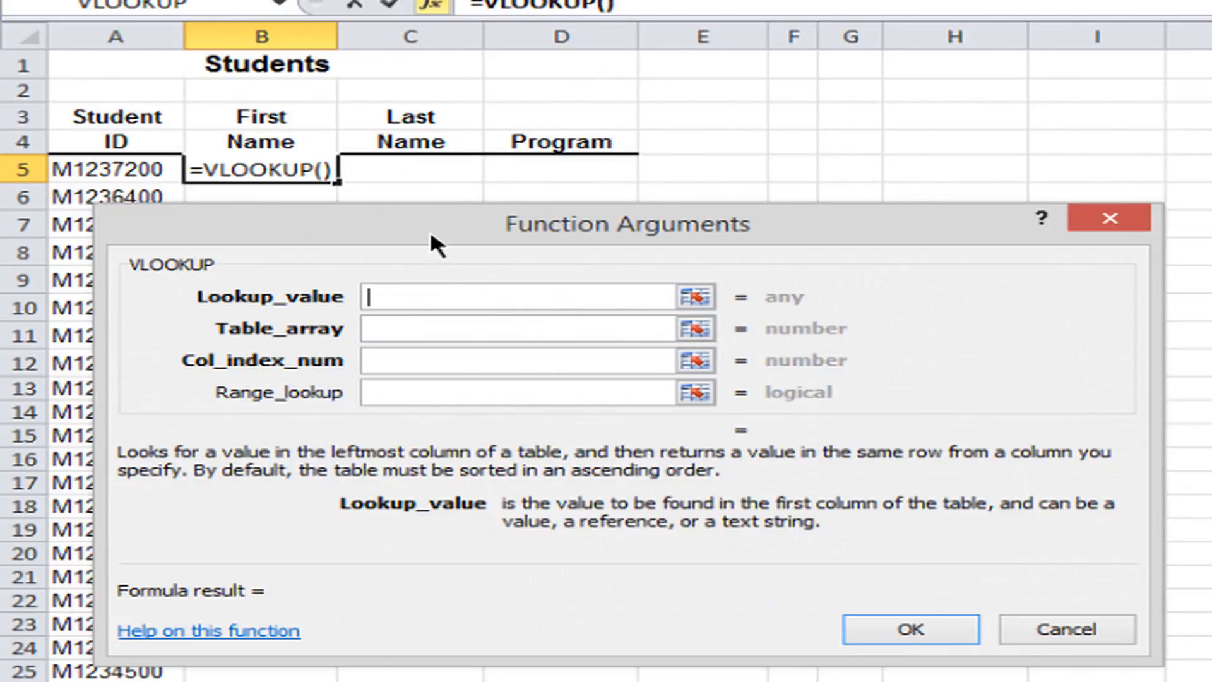
click(111, 166)
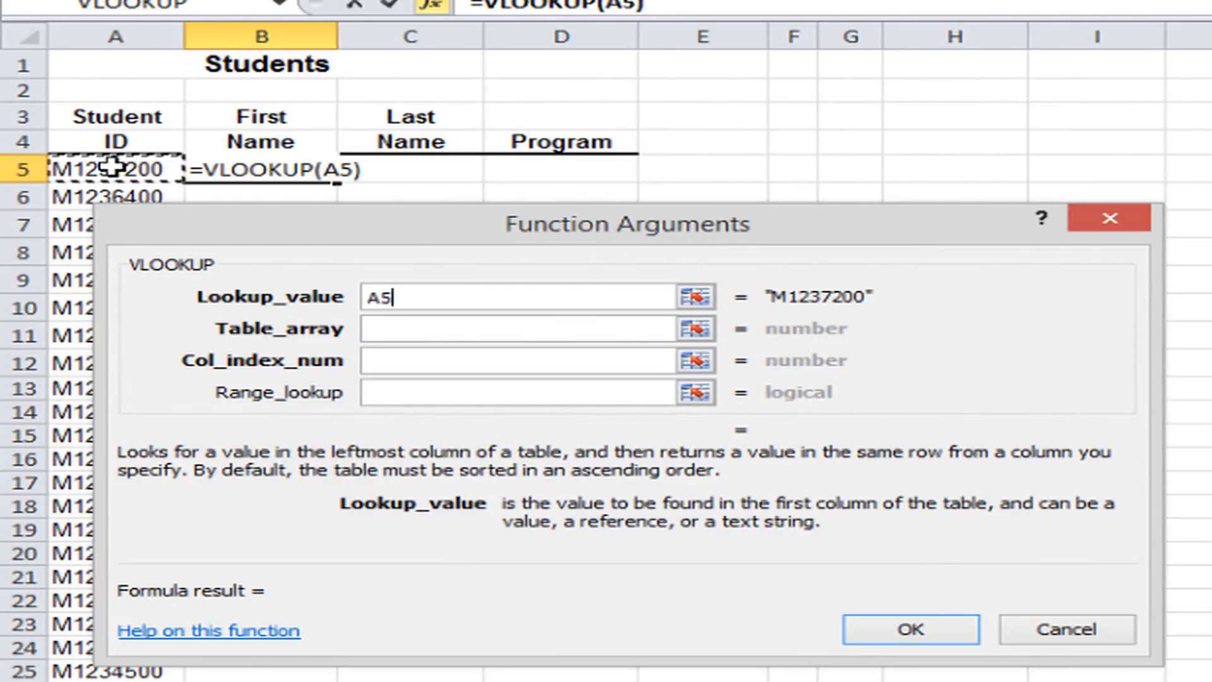
Set the table array of the First Name VLOOKUP to entire columns A through D of the Student sheet.
click(395, 328)
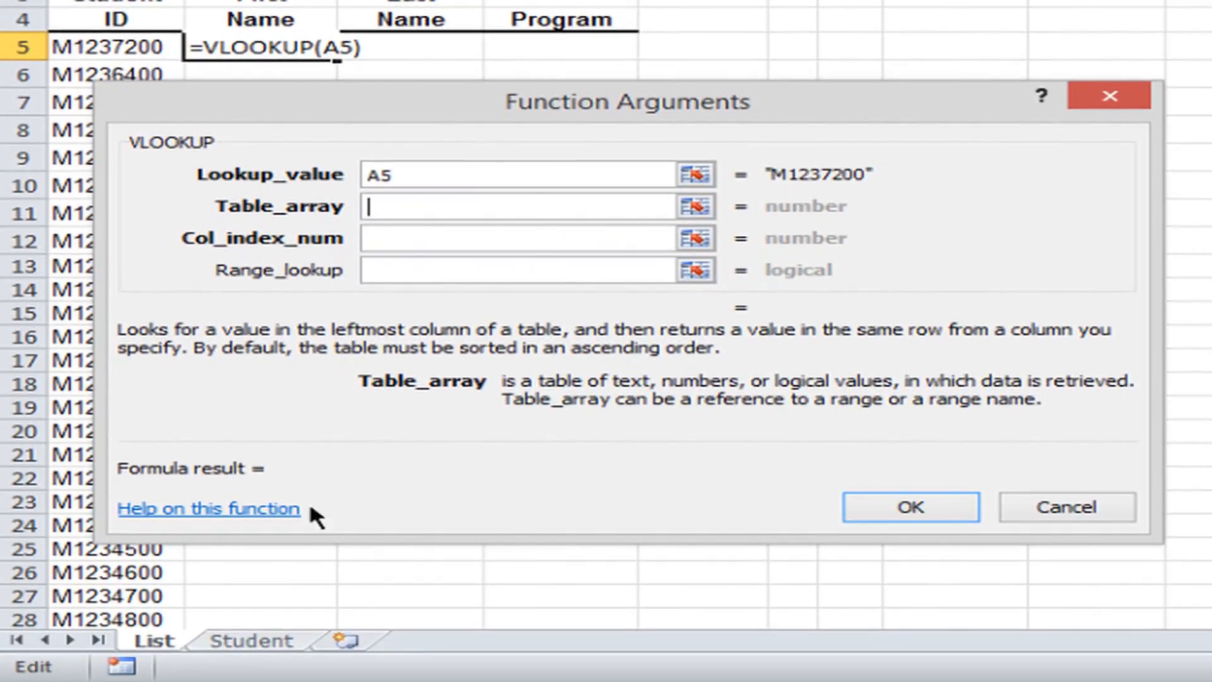
click(261, 647)
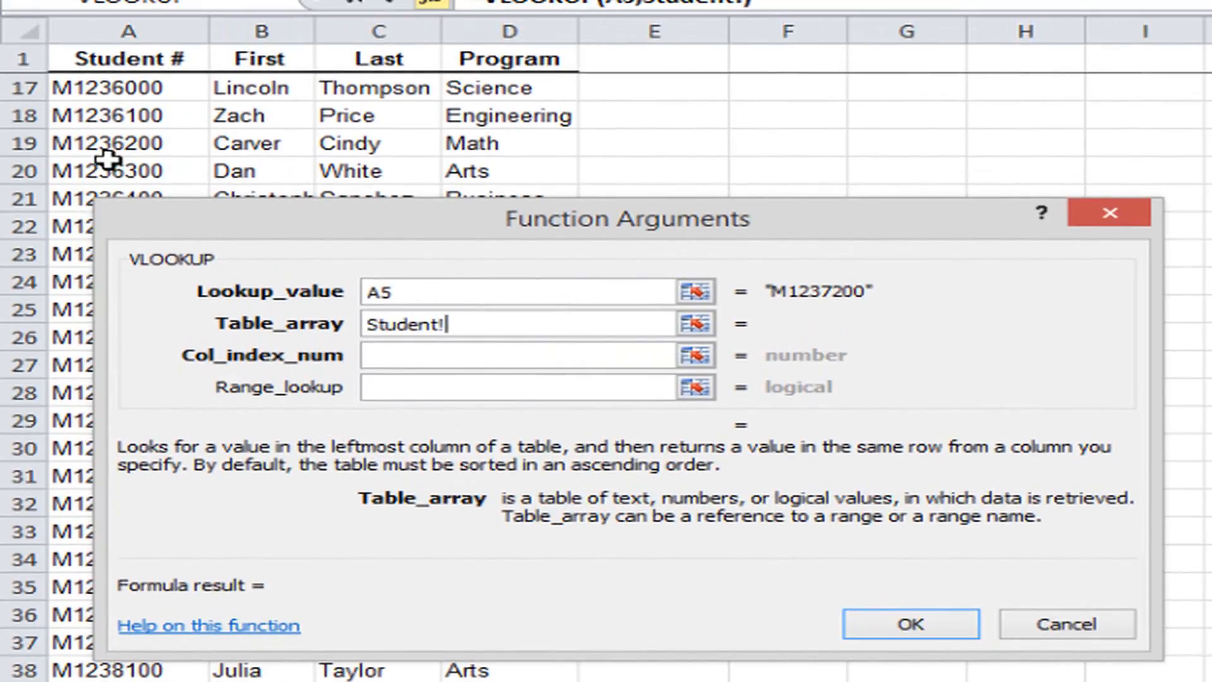
scroll(100, 130, up, 5)
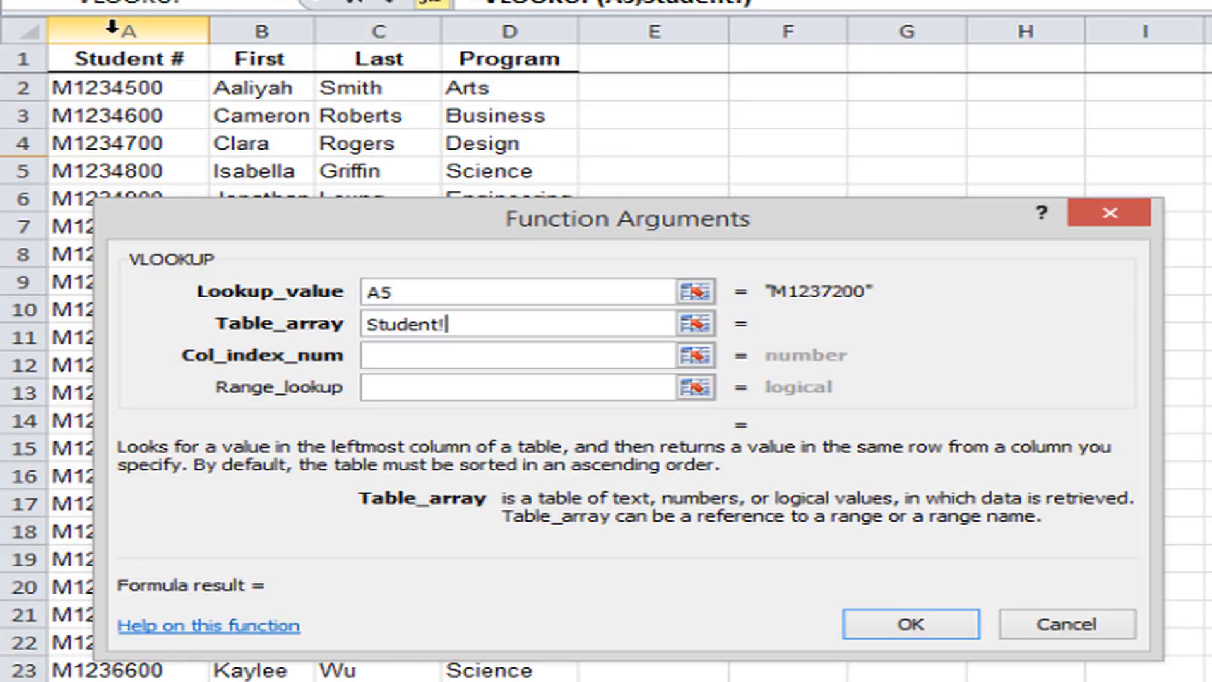
drag(114, 28, 506, 28)
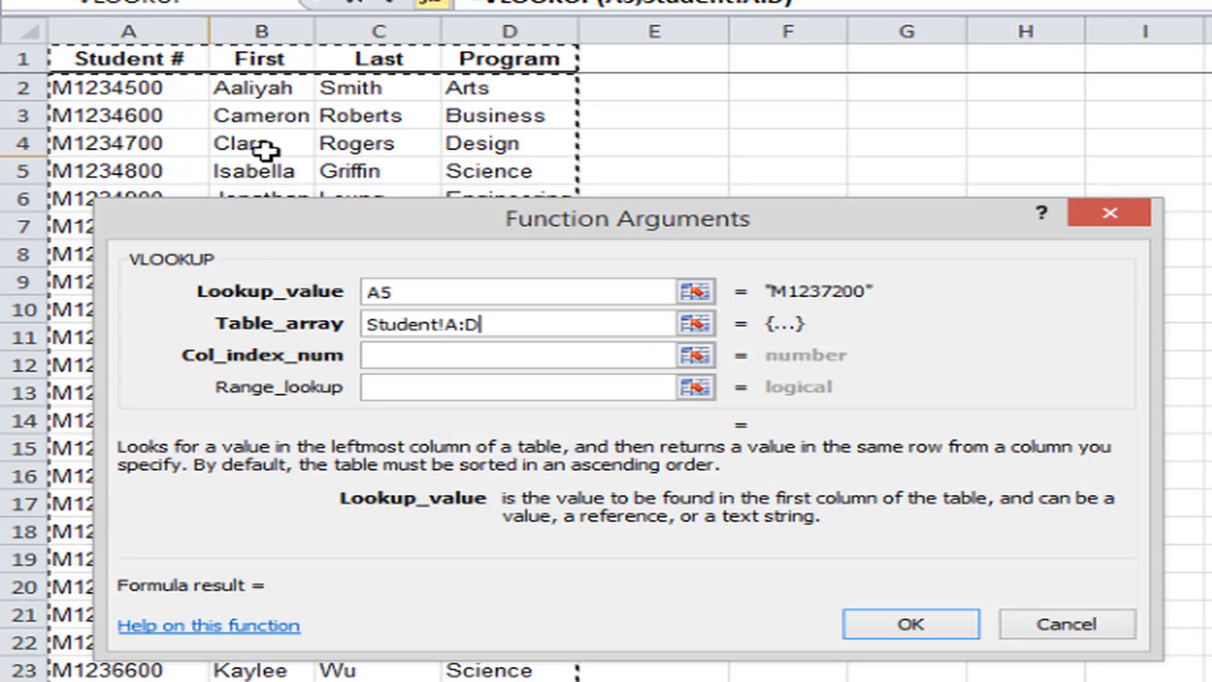
Complete the B5 VLOOKUP with column index number 2 and range lookup 0, and fill it down the First Name column.
click(434, 355)
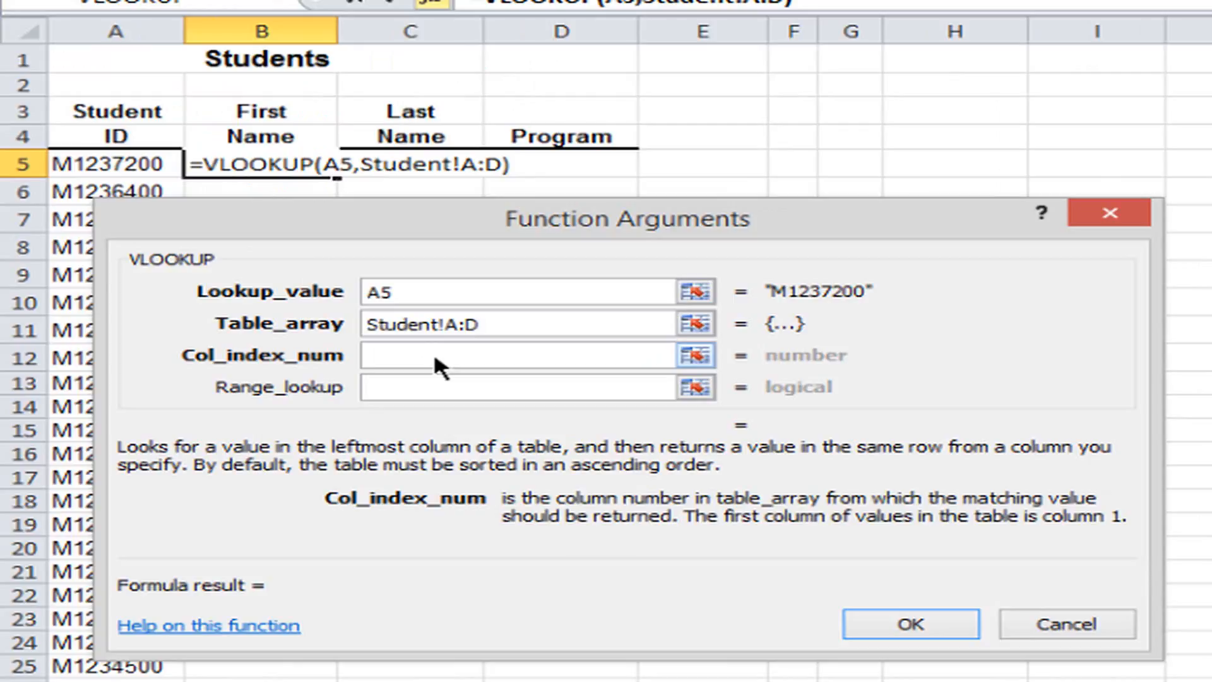
text(2)
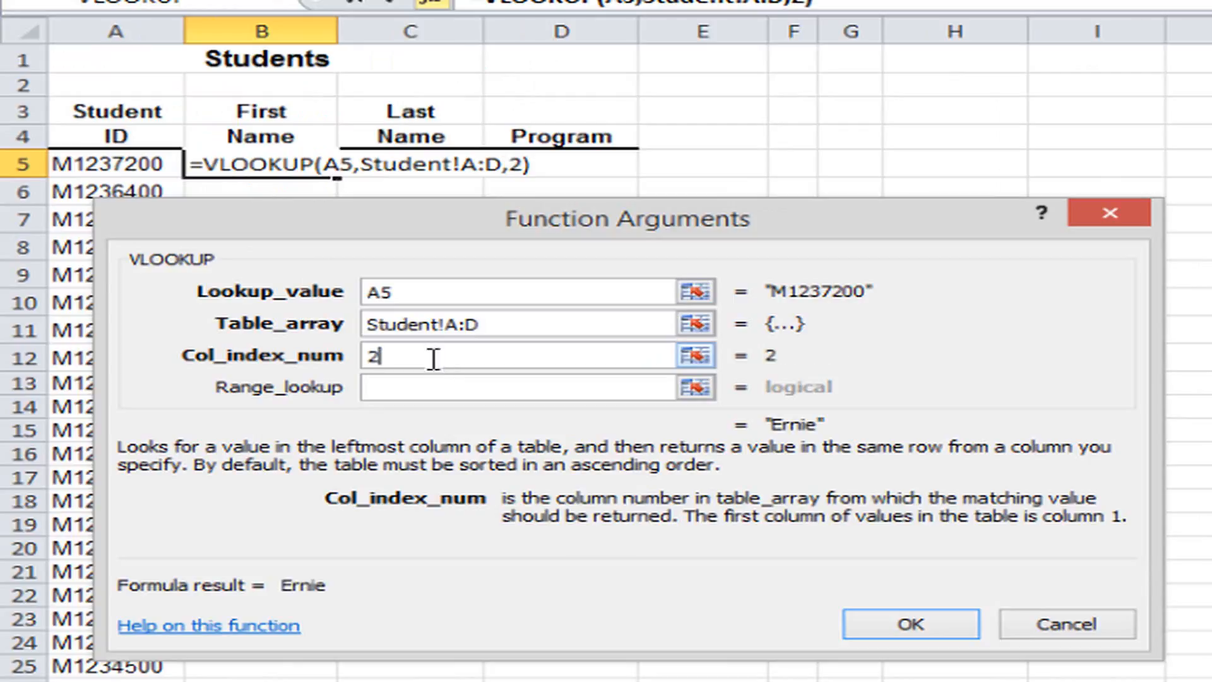
click(418, 386)
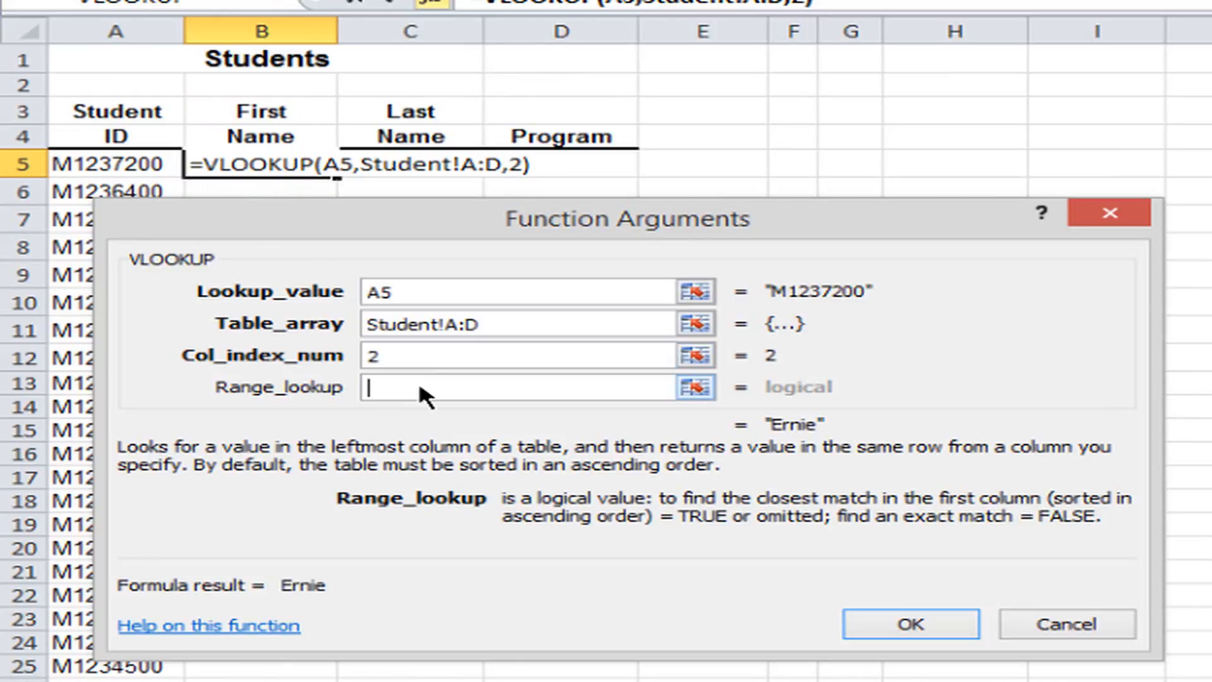
text(0)
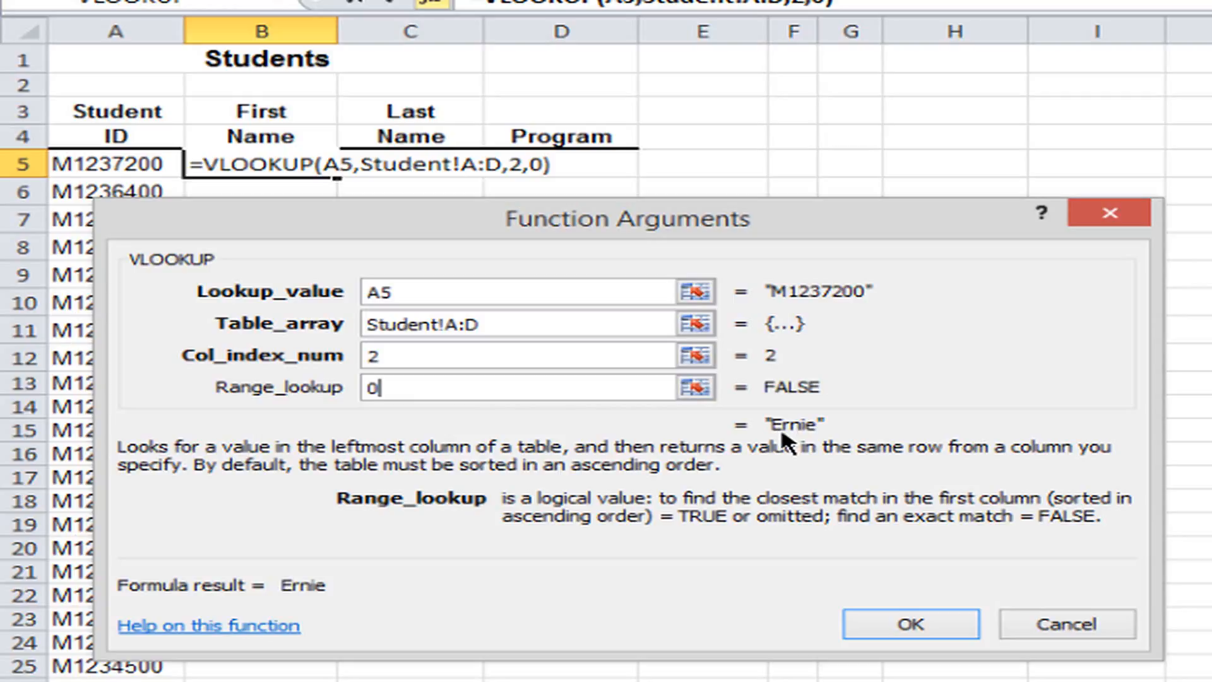
click(916, 626)
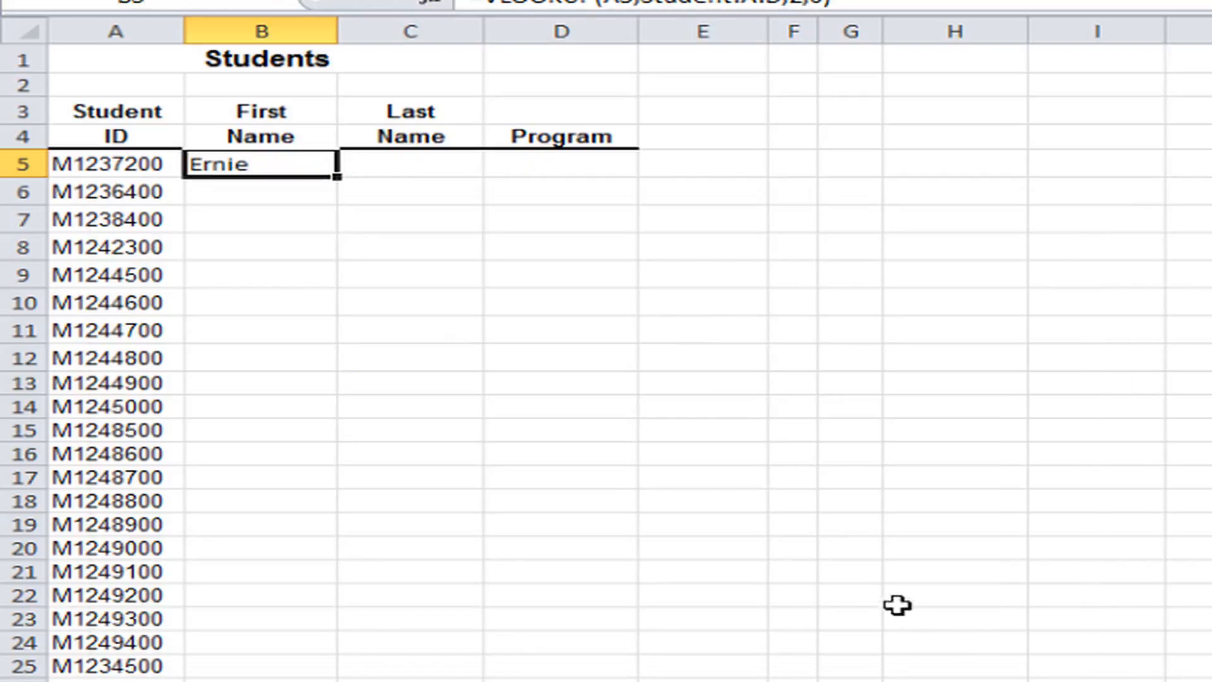
double_click(339, 180)
click(275, 165)
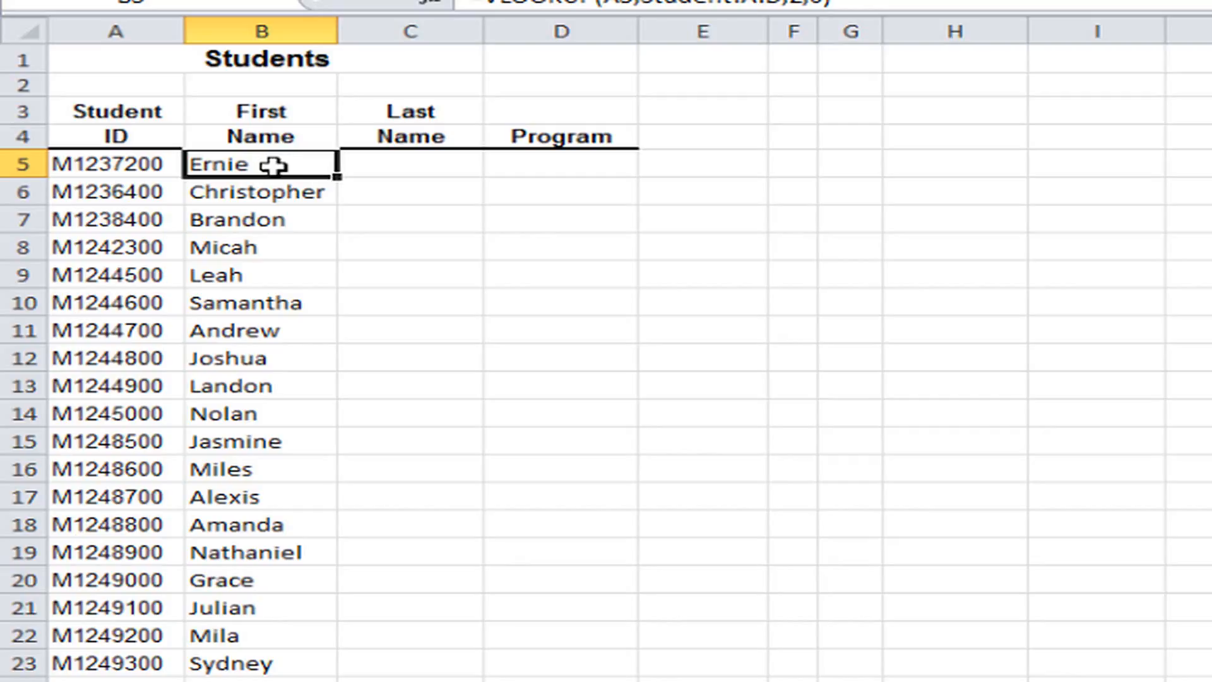
Start a VLOOKUP function in cell C5 for the Last Name, using the student ID in A5 as the lookup value.
click(427, 165)
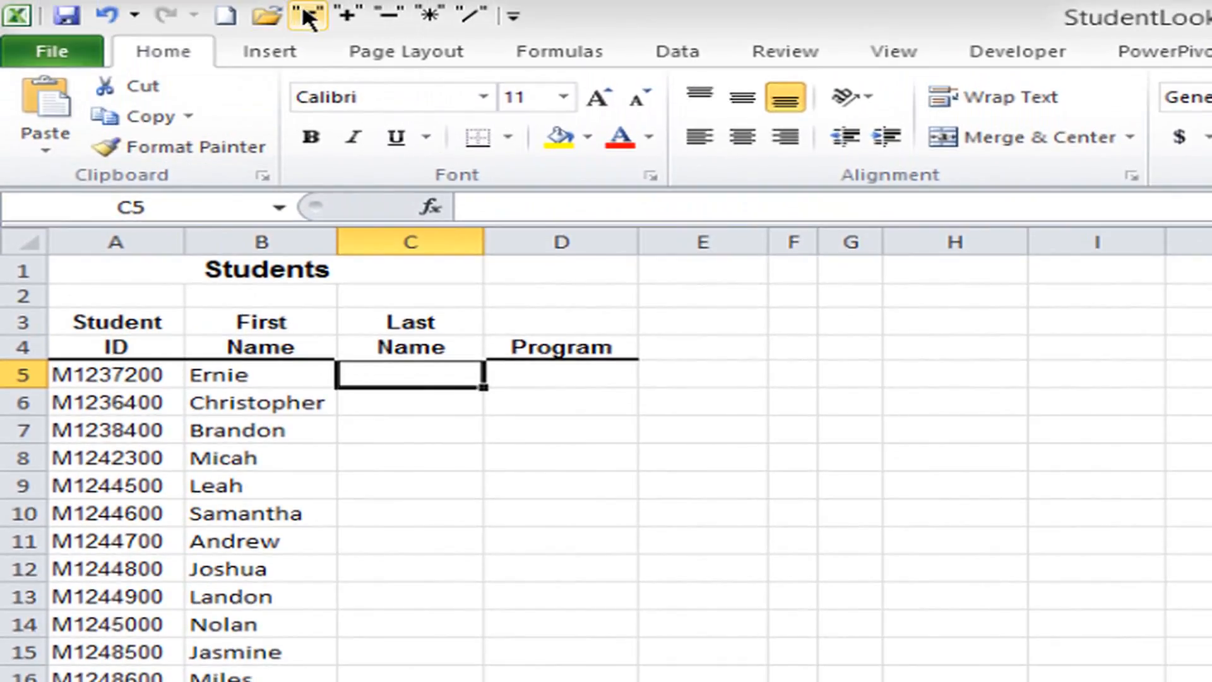
click(304, 18)
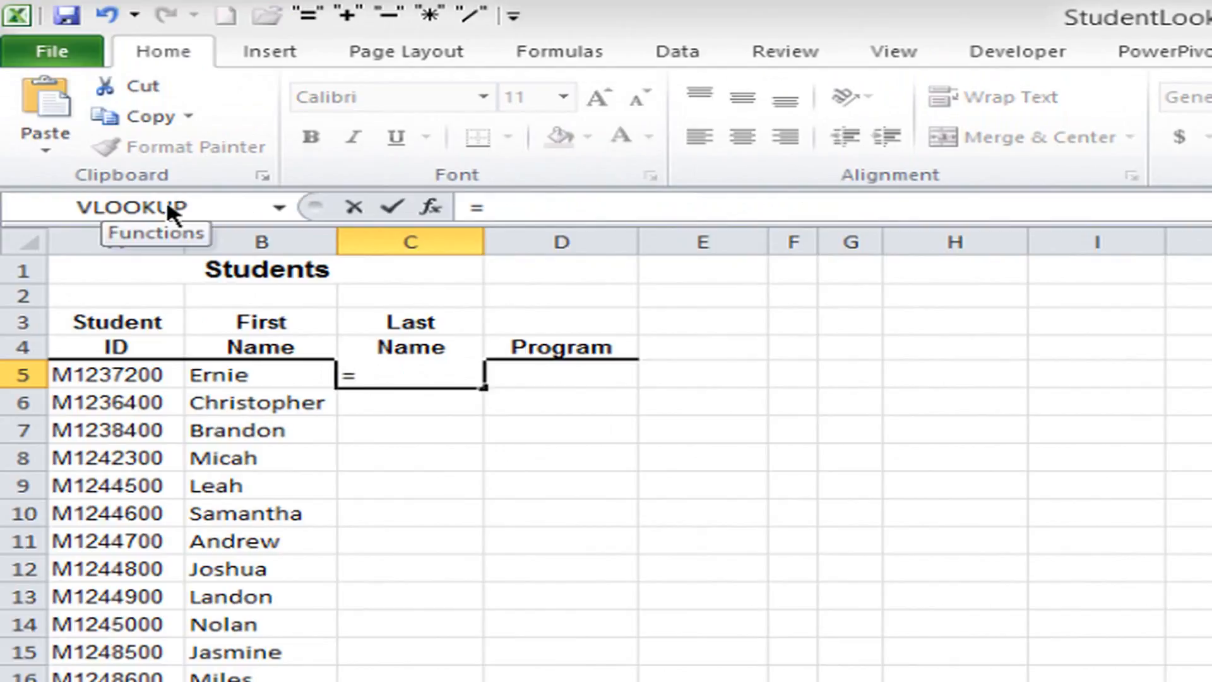
click(166, 200)
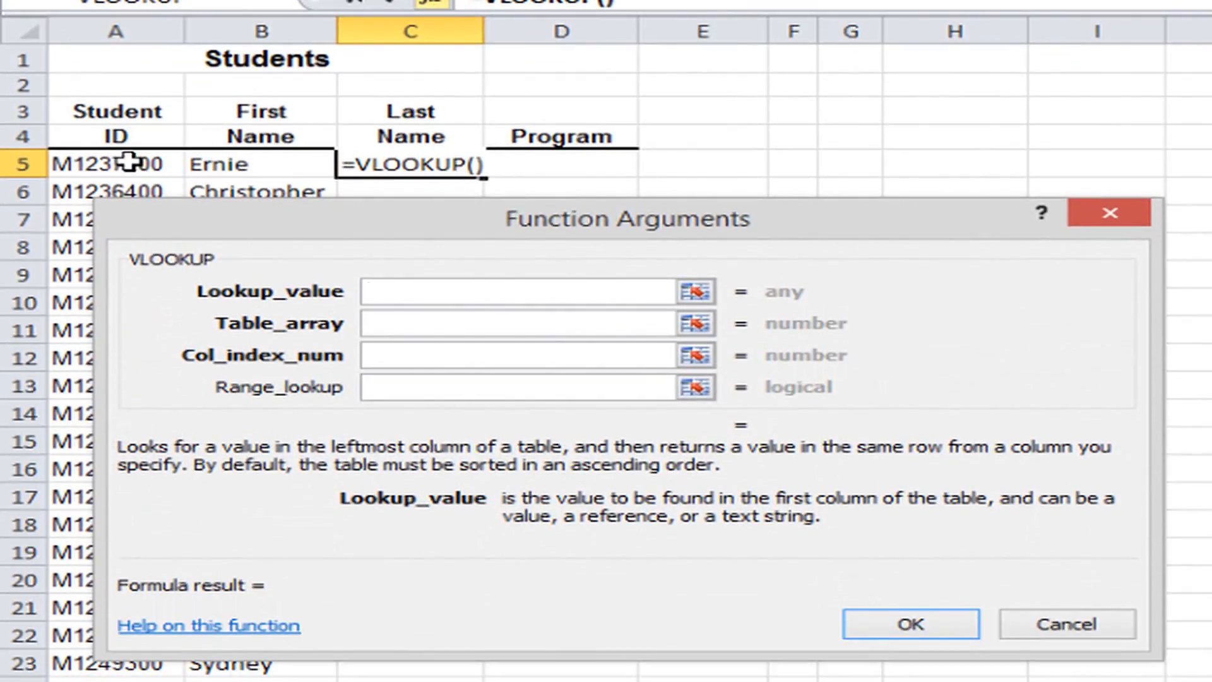
click(130, 162)
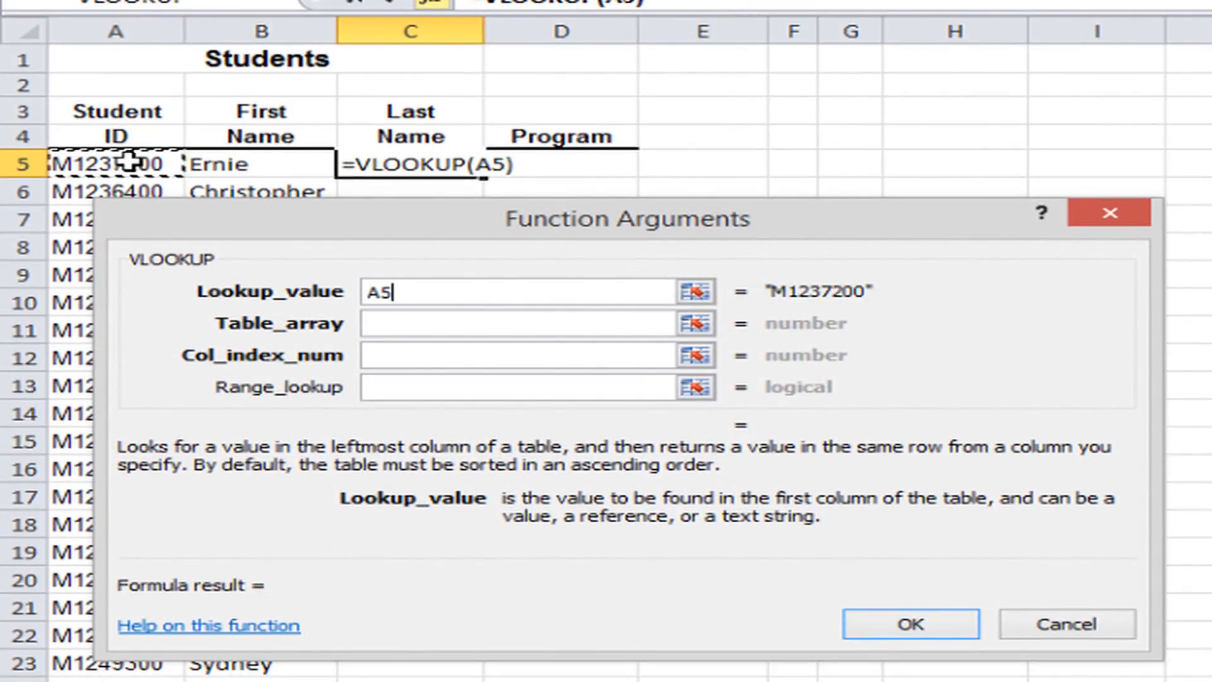
Set the table array of the Last Name VLOOKUP to Student!A:D.
click(404, 322)
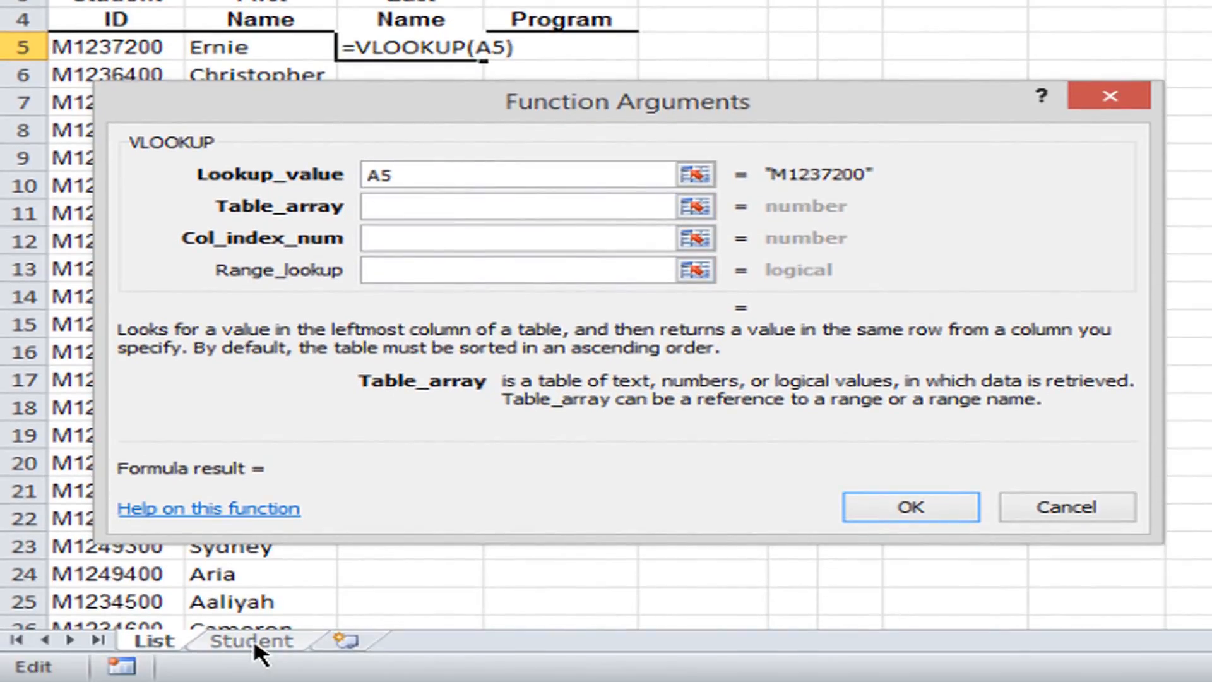
click(253, 643)
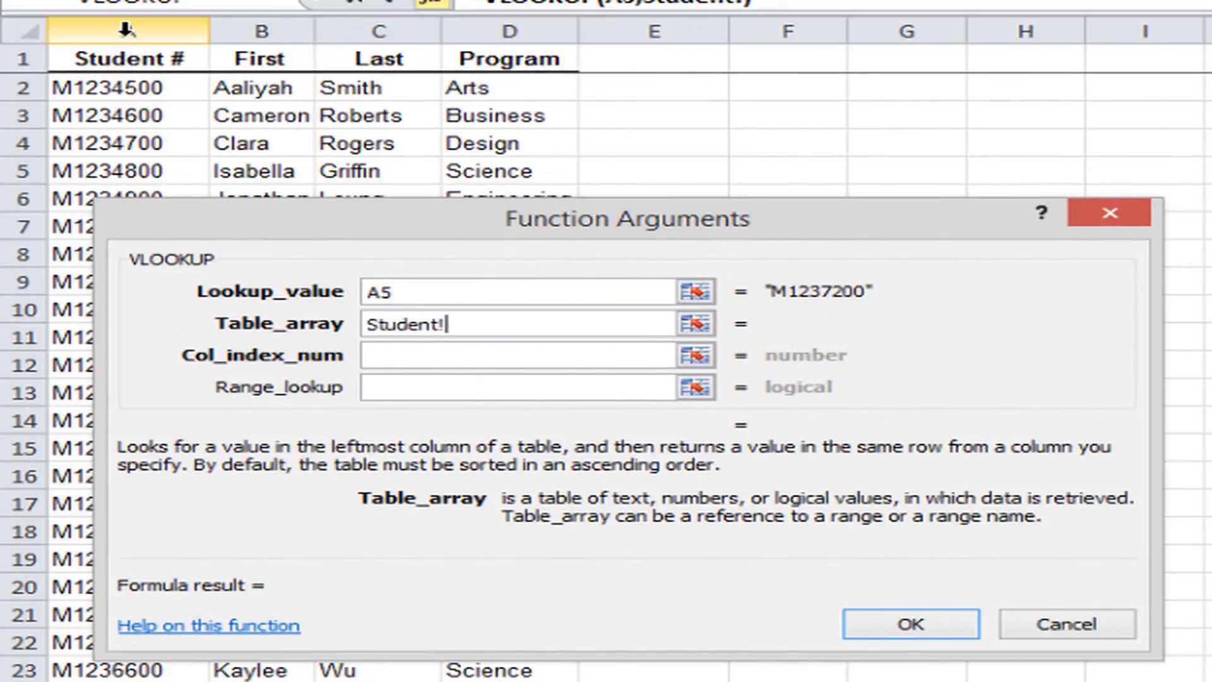
click(126, 29)
drag(127, 28, 377, 29)
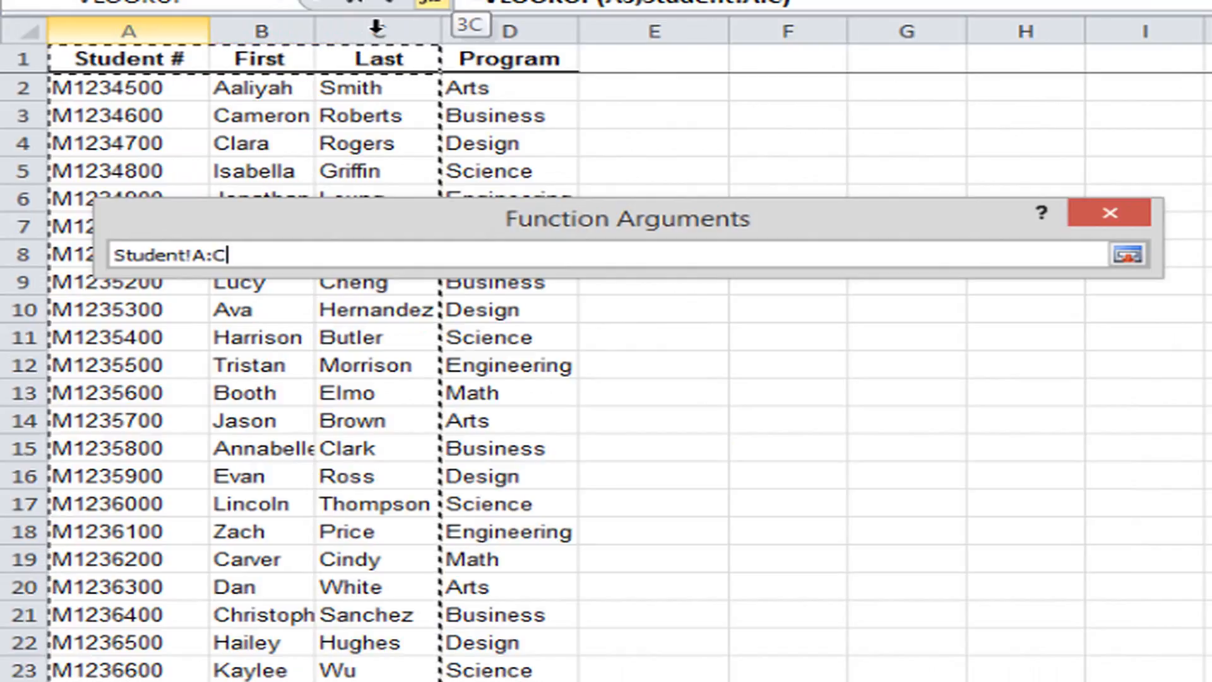
drag(376, 28, 485, 27)
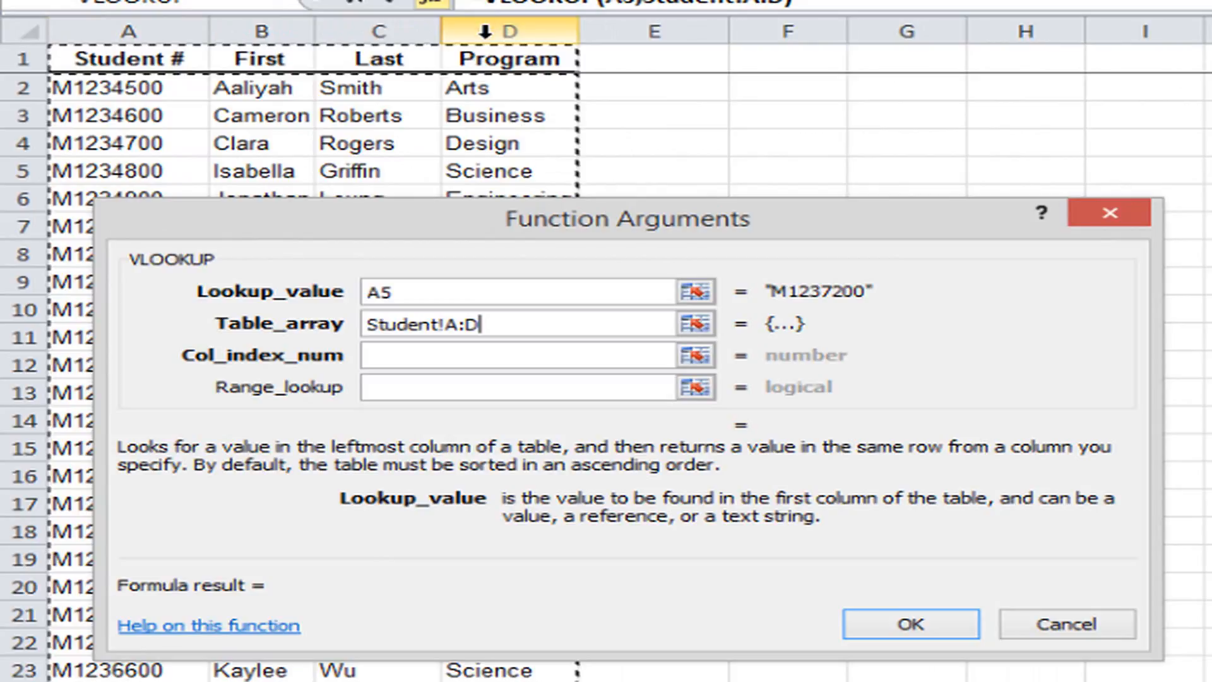
Complete the C5 VLOOKUP with column index number 3 and range lookup 0, and fill it down the Last Name column.
click(432, 358)
text(3)
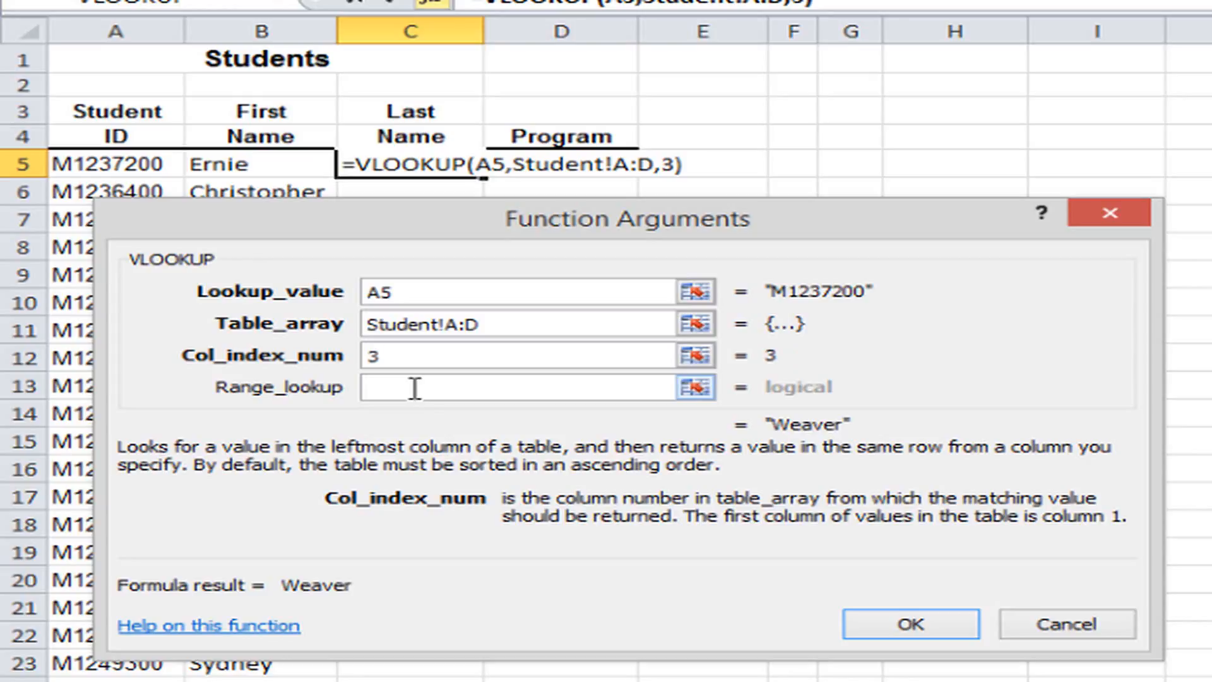
click(418, 385)
text(0)
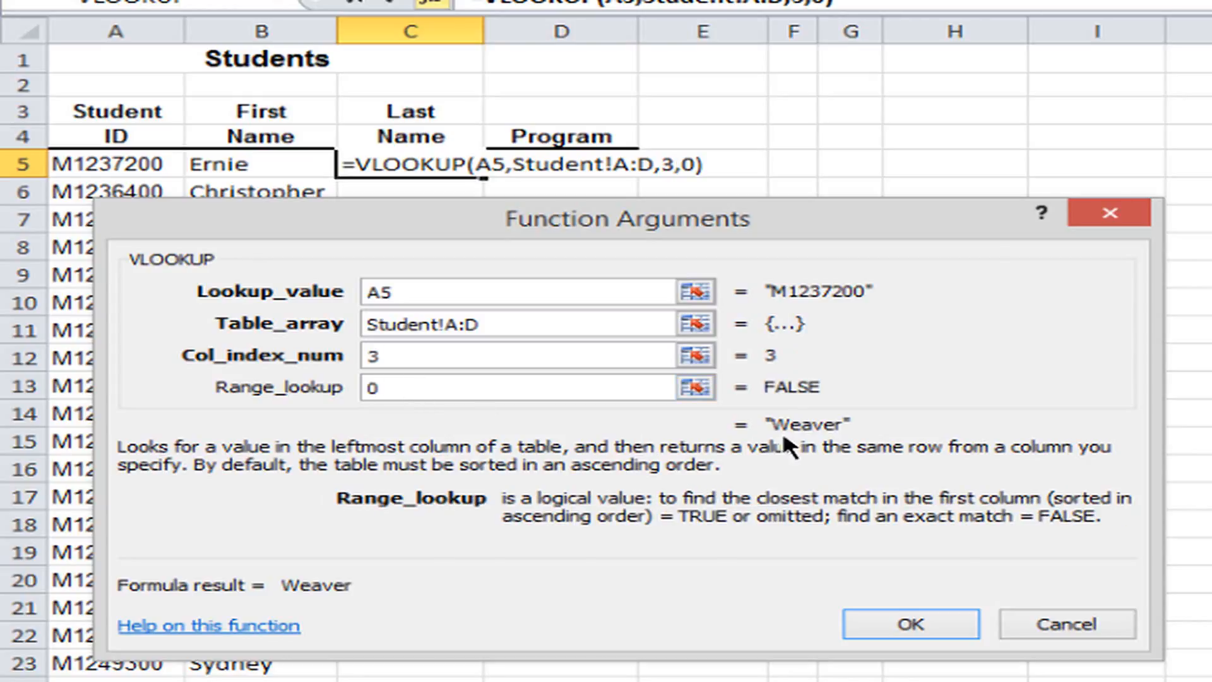
click(898, 615)
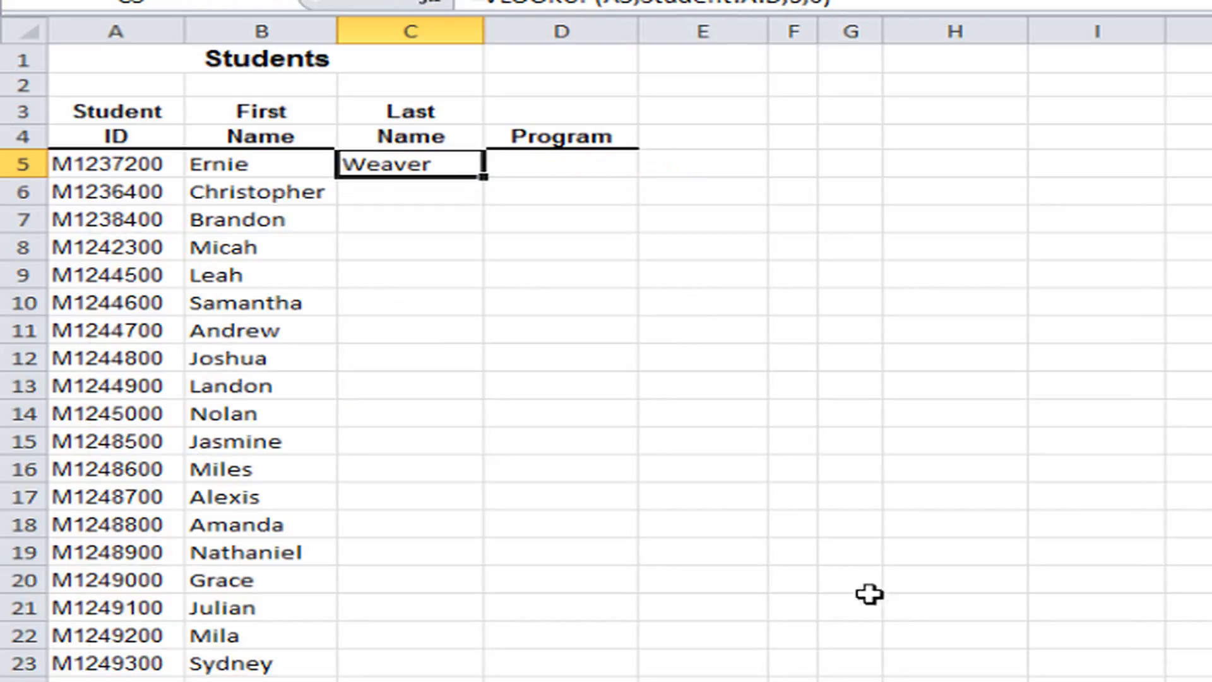
double_click(483, 175)
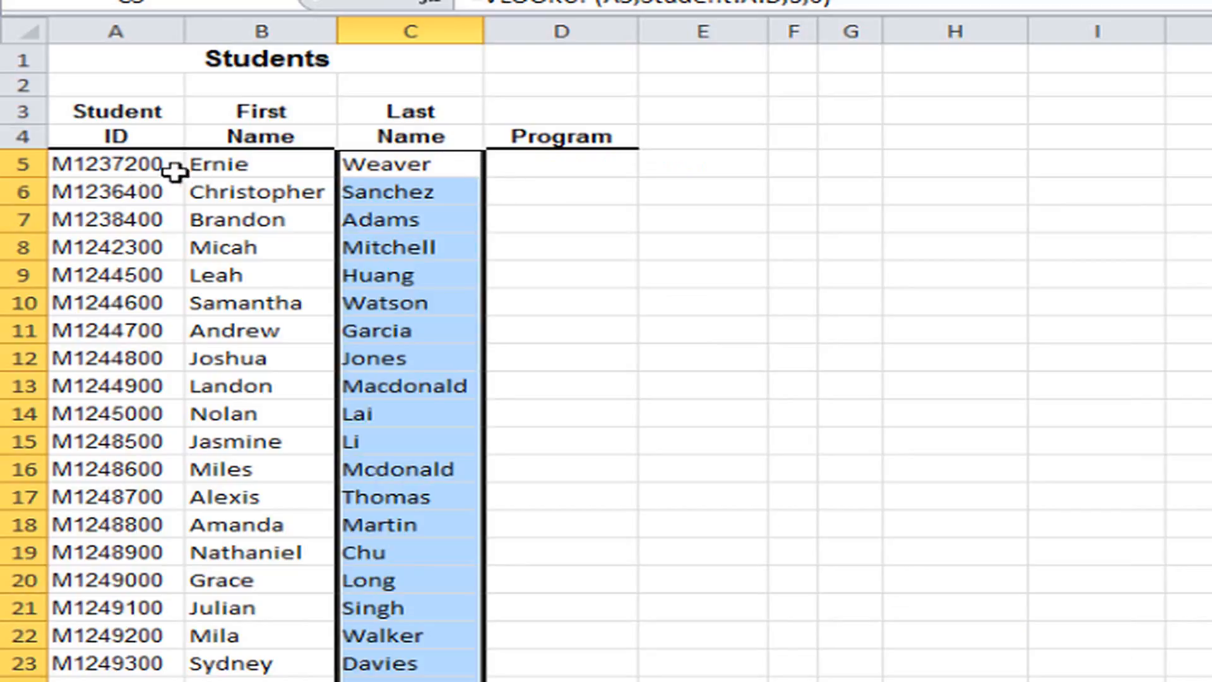
Start a VLOOKUP function in cell D5 for the Program, using the student ID in A5 as the lookup value.
click(543, 165)
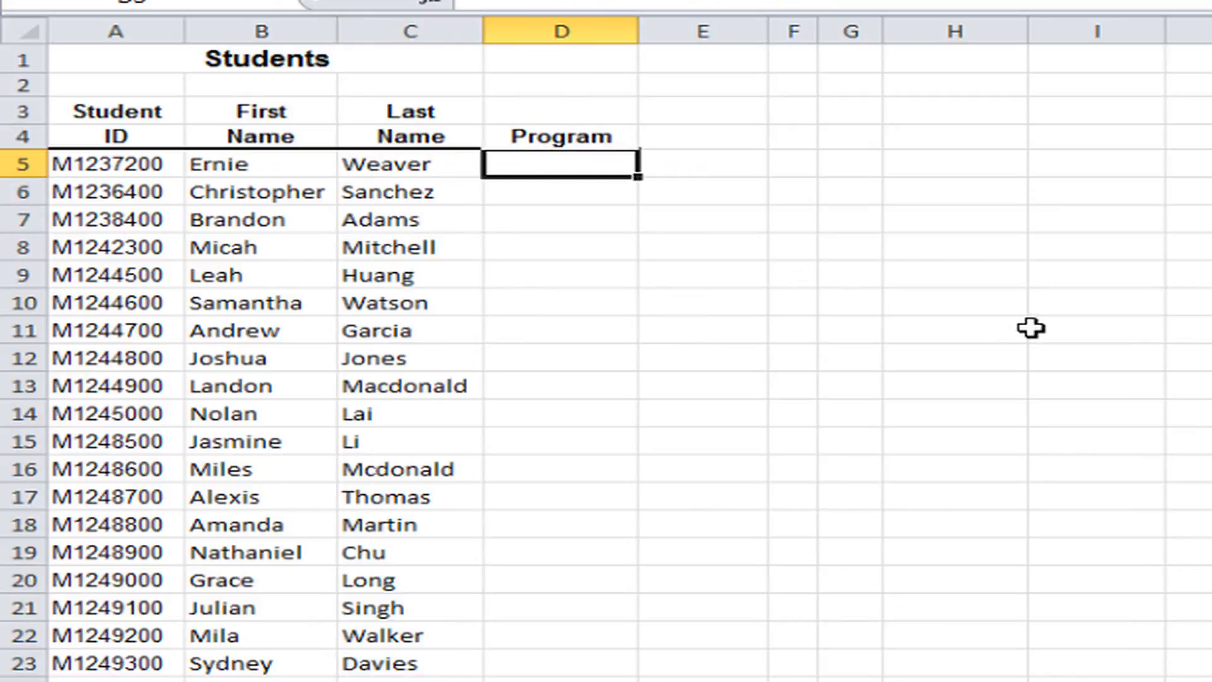
text(=)
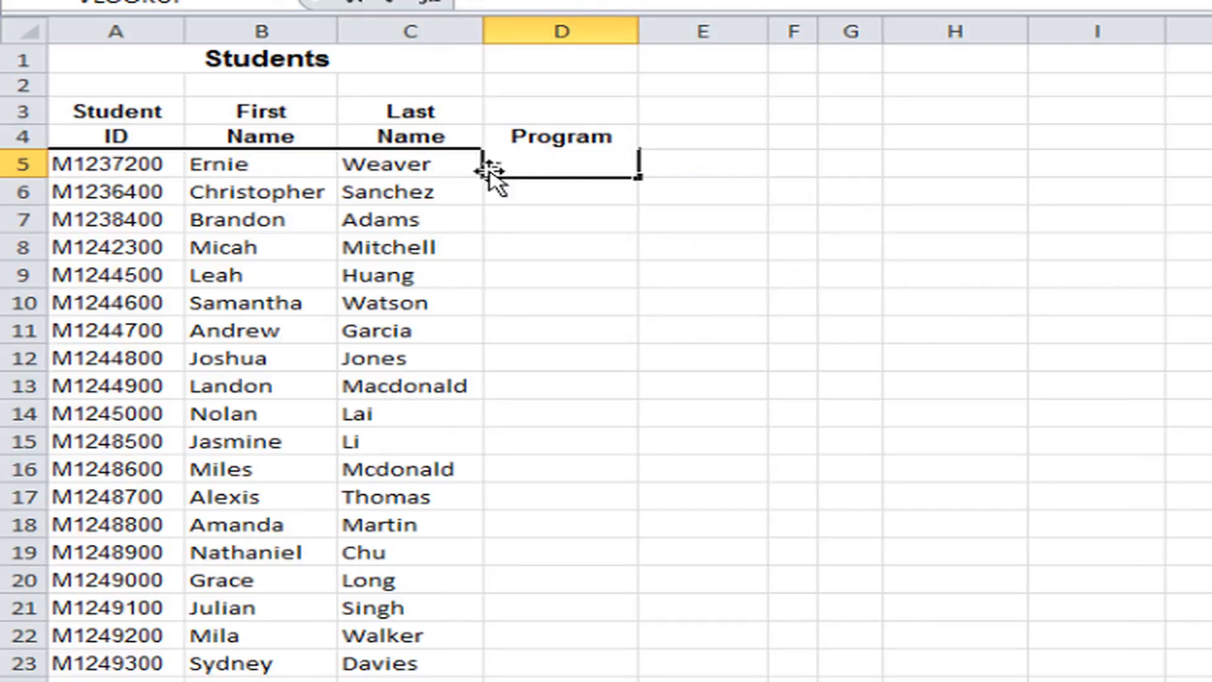
click(118, 3)
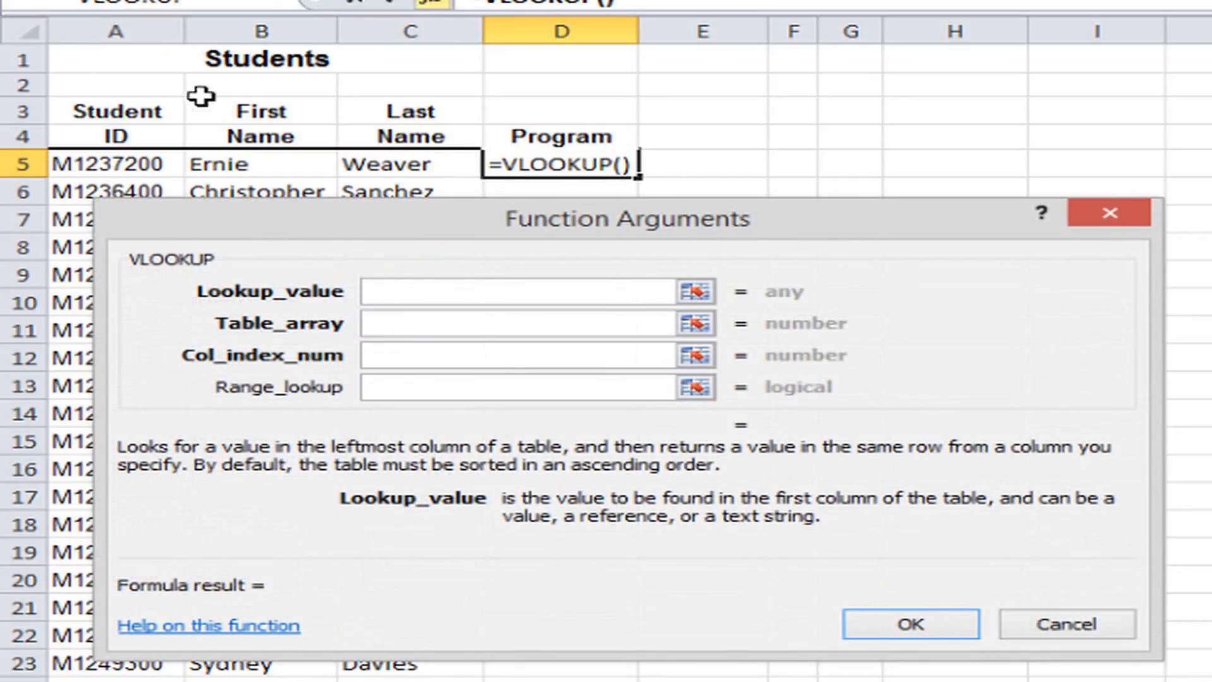
click(118, 165)
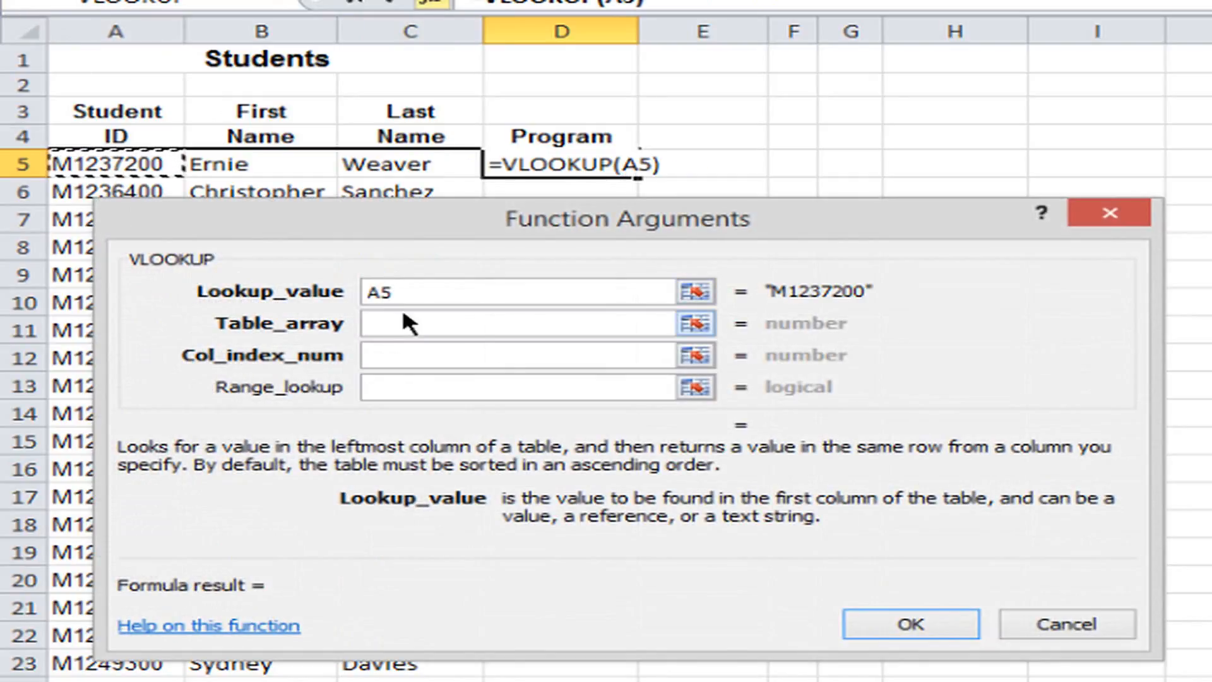
Set the table array of the Program VLOOKUP to Student!A:D.
click(401, 323)
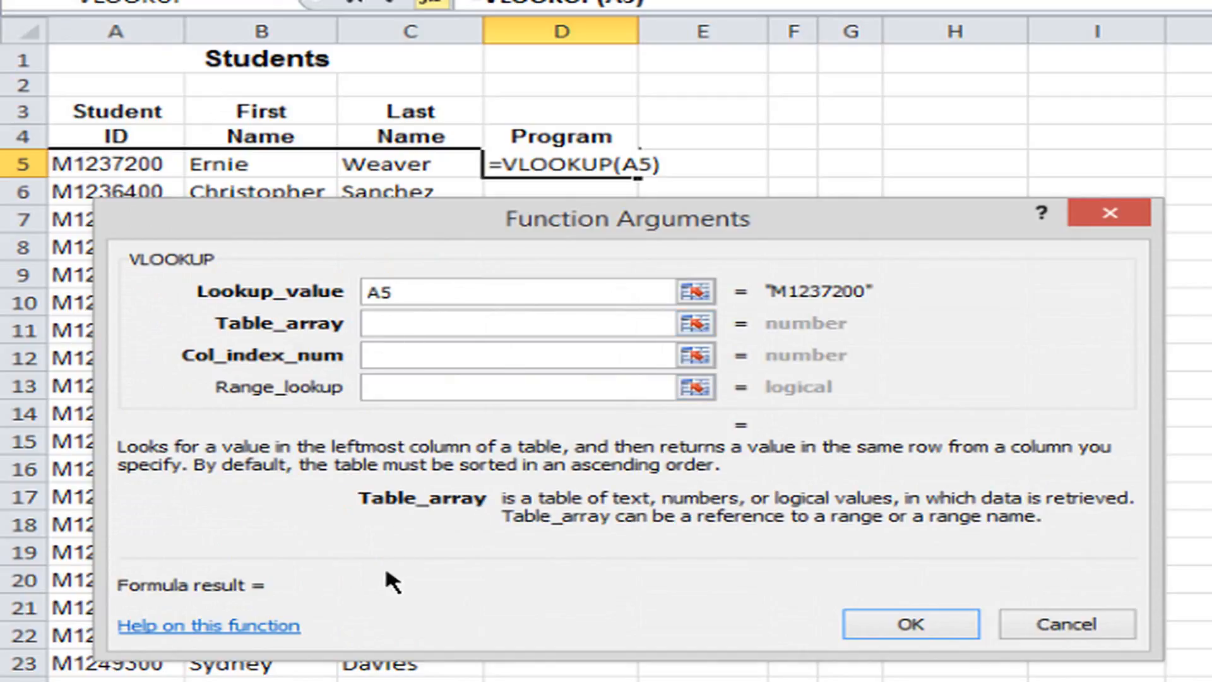
click(297, 681)
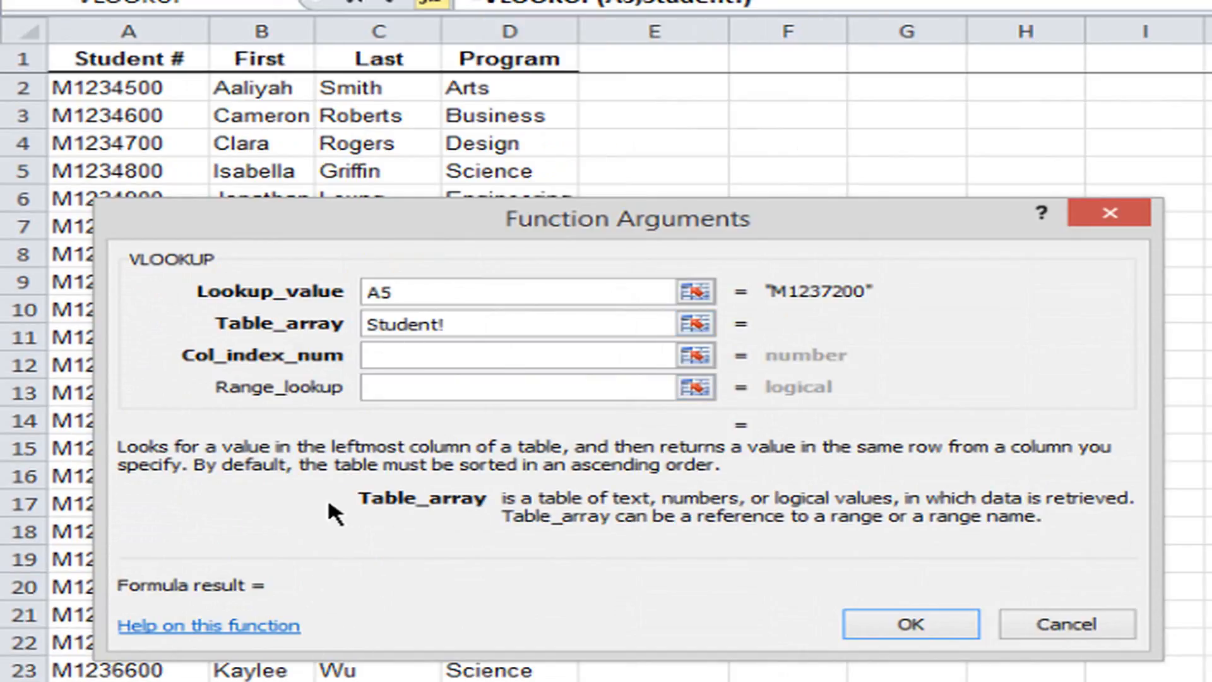
drag(83, 28, 519, 29)
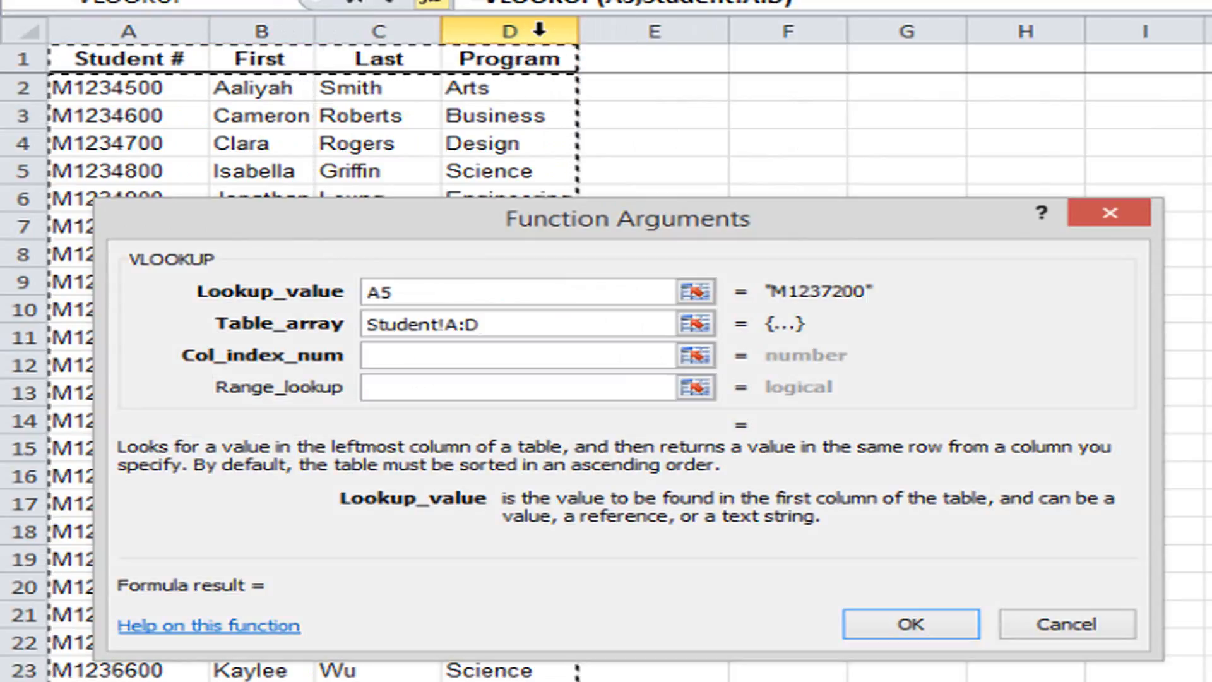
Complete the D5 VLOOKUP with column index number 4 and range lookup 0, and fill it down the Program column.
click(441, 351)
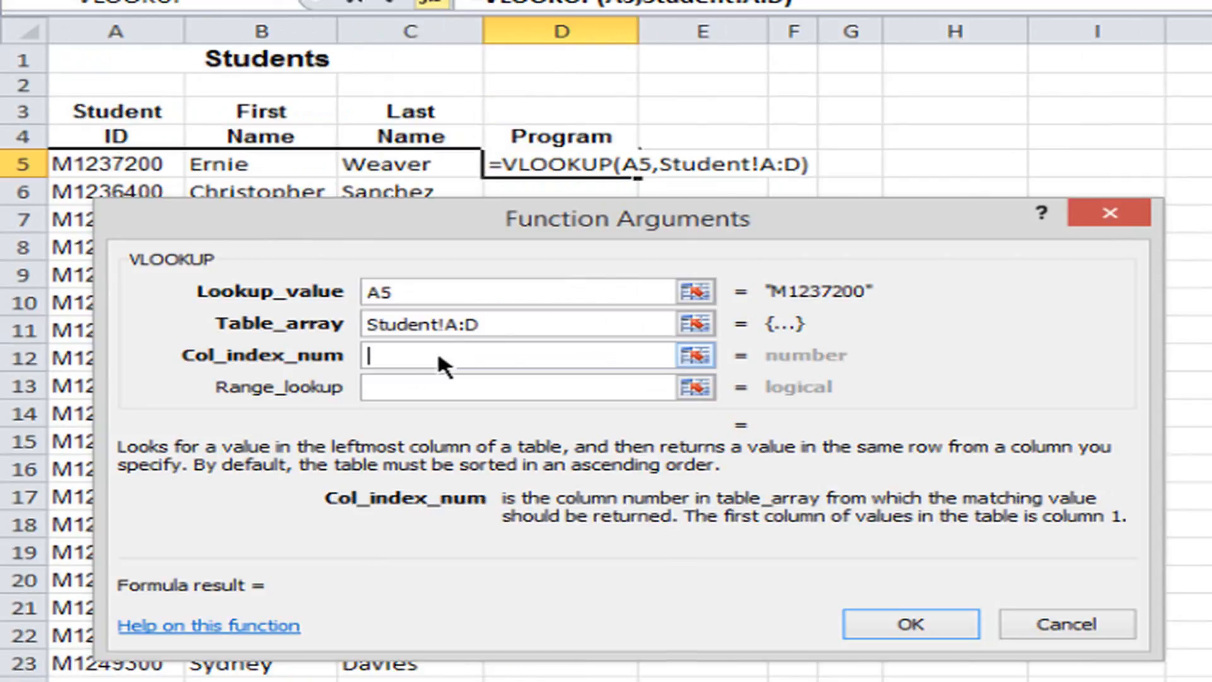
text(4)
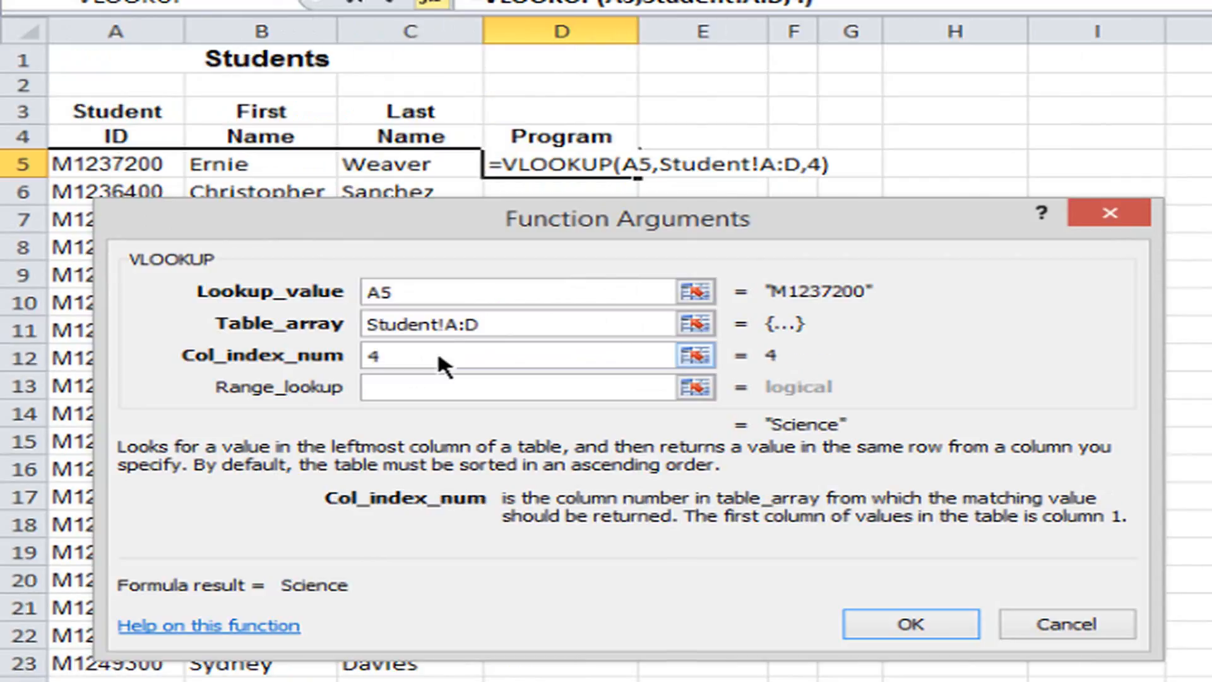
click(444, 389)
text(0)
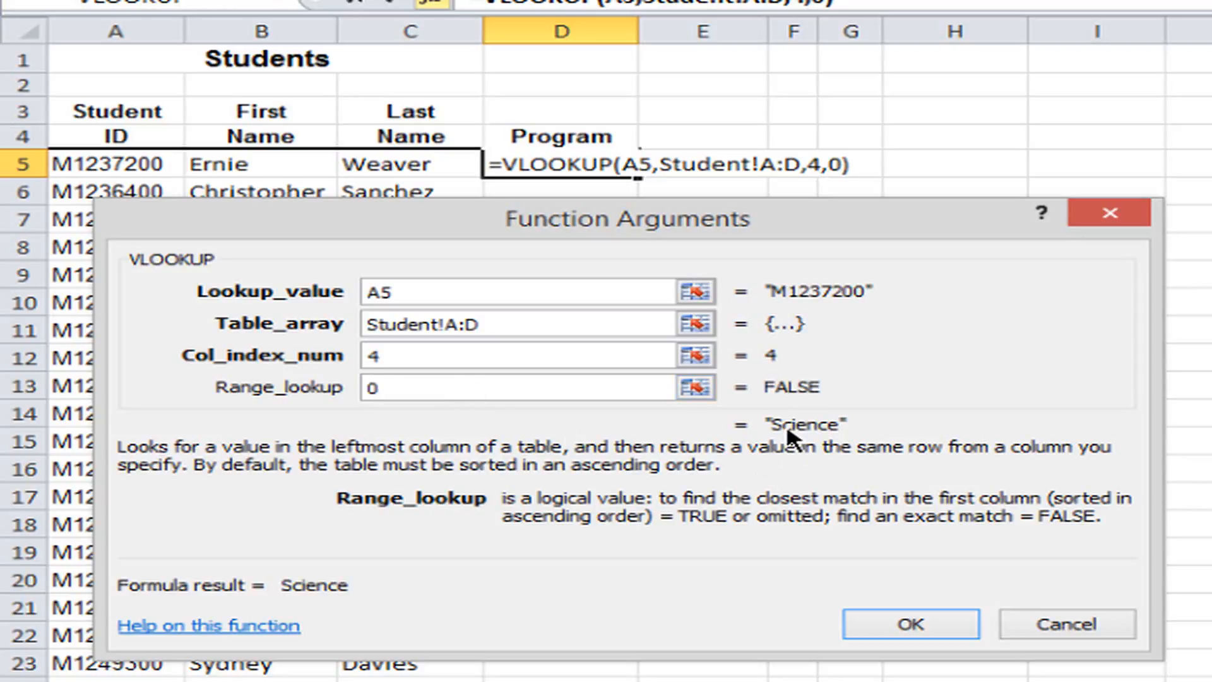
click(884, 624)
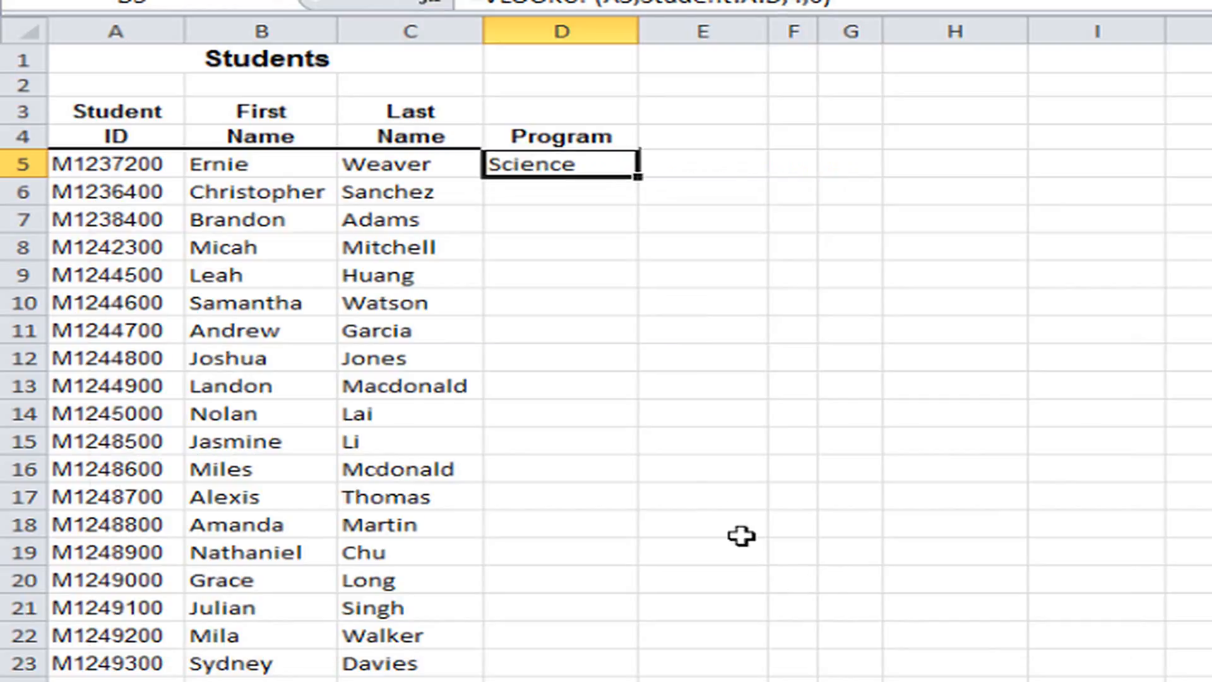
double_click(636, 175)
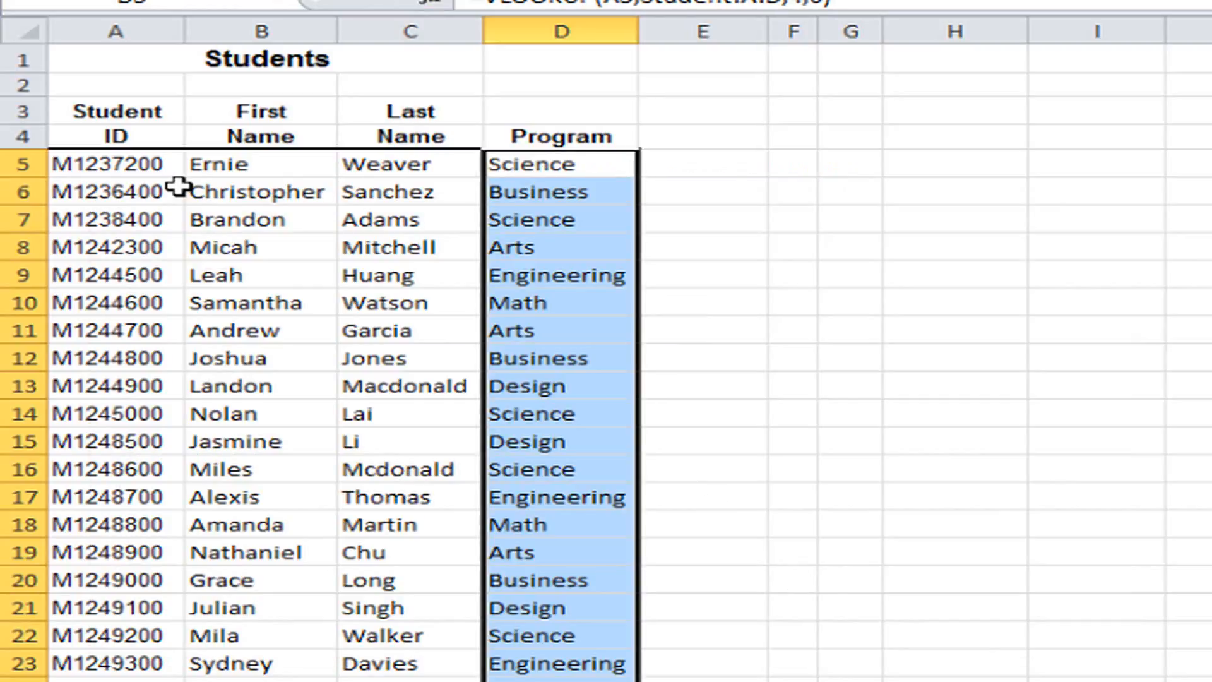
Switch to the separate student ID workbook and start a First Name VLOOKUP in cell B2, using A2 as the lookup value.
click(234, 191)
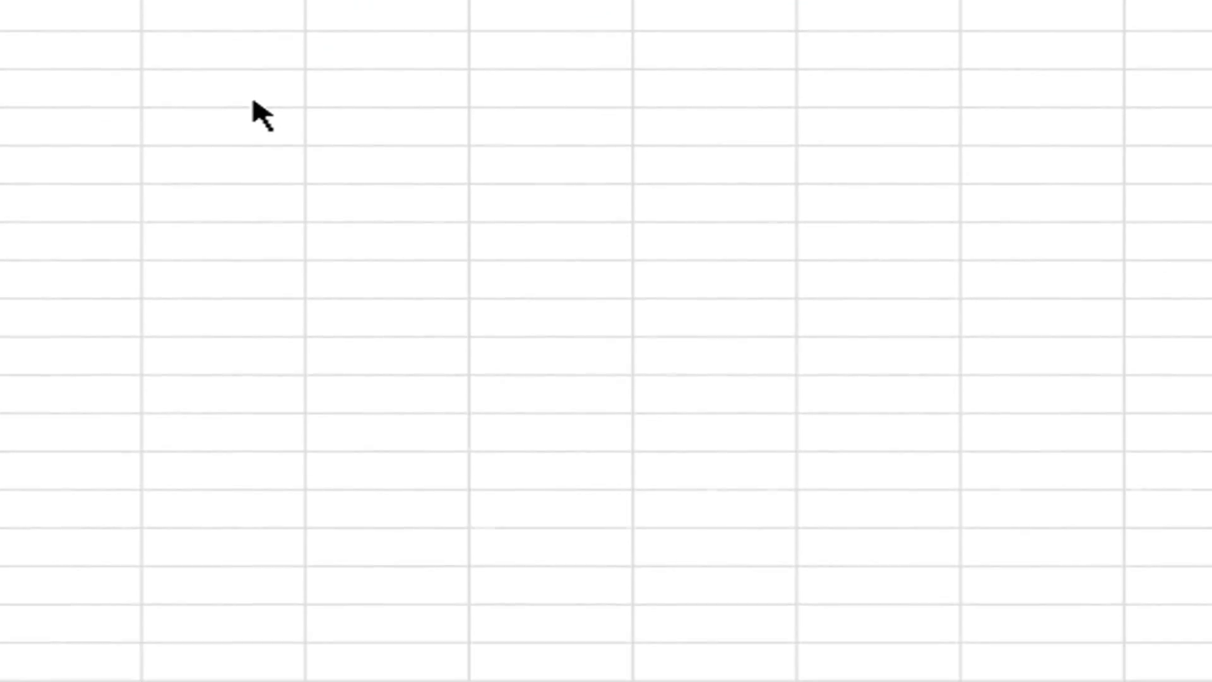
key(alt+Tab)
key(alt+Tab)
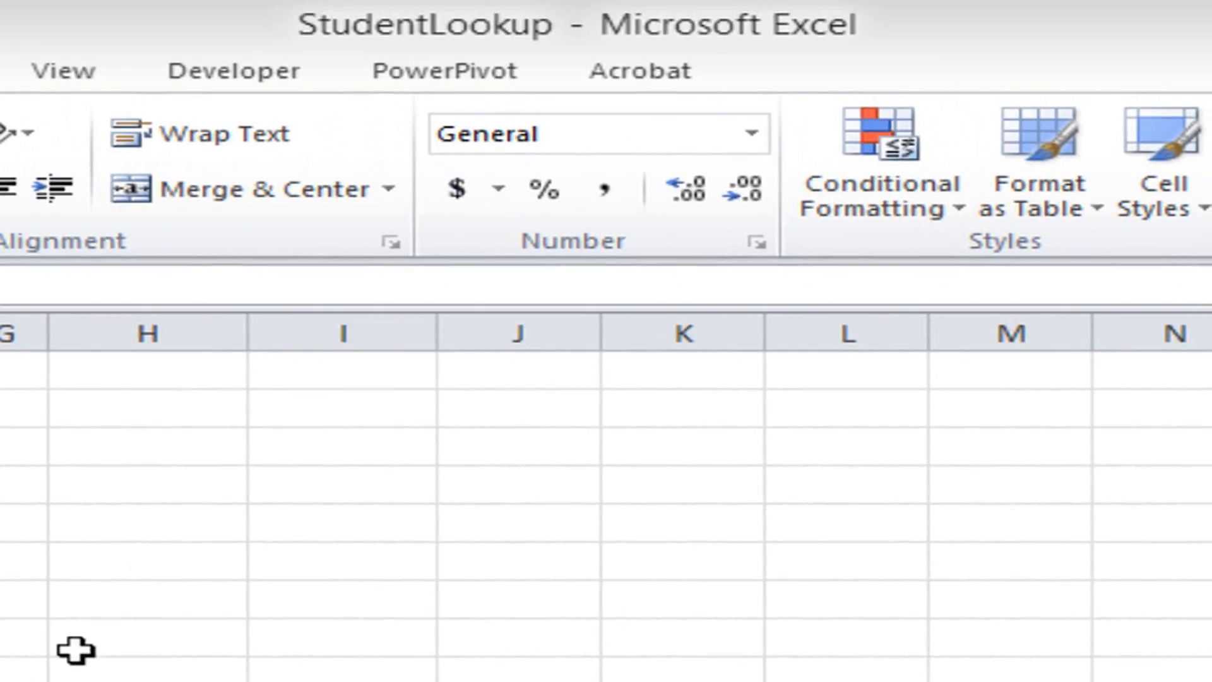
key(alt+Tab)
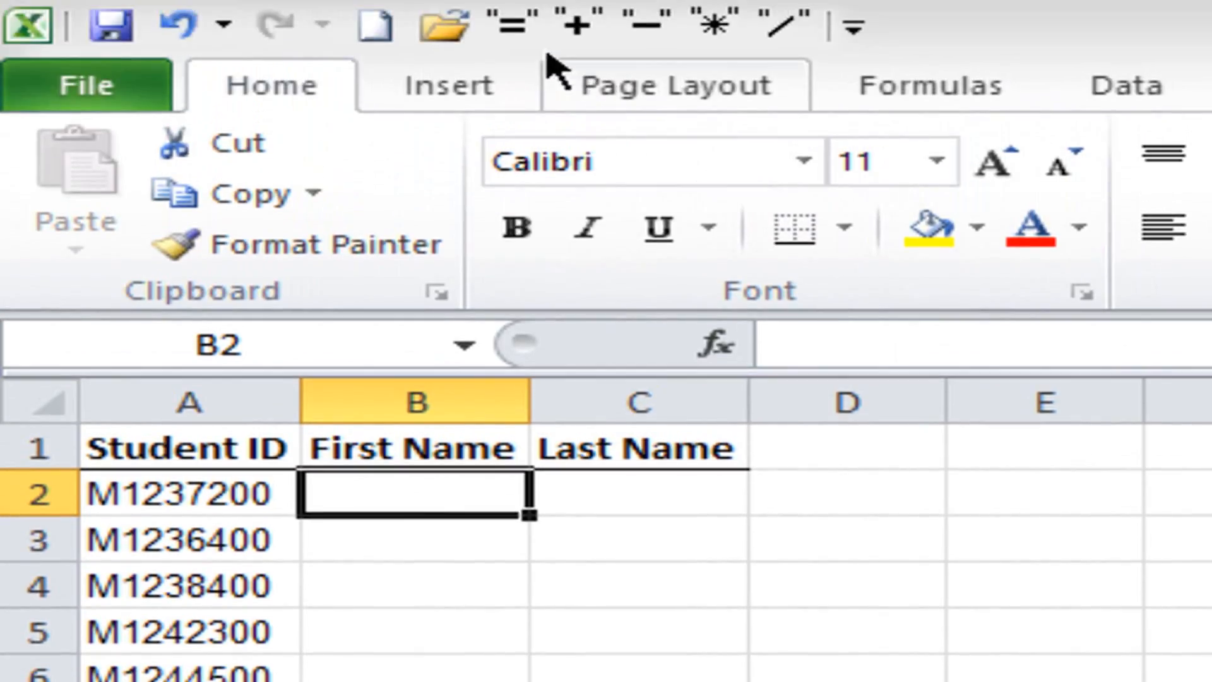
click(512, 26)
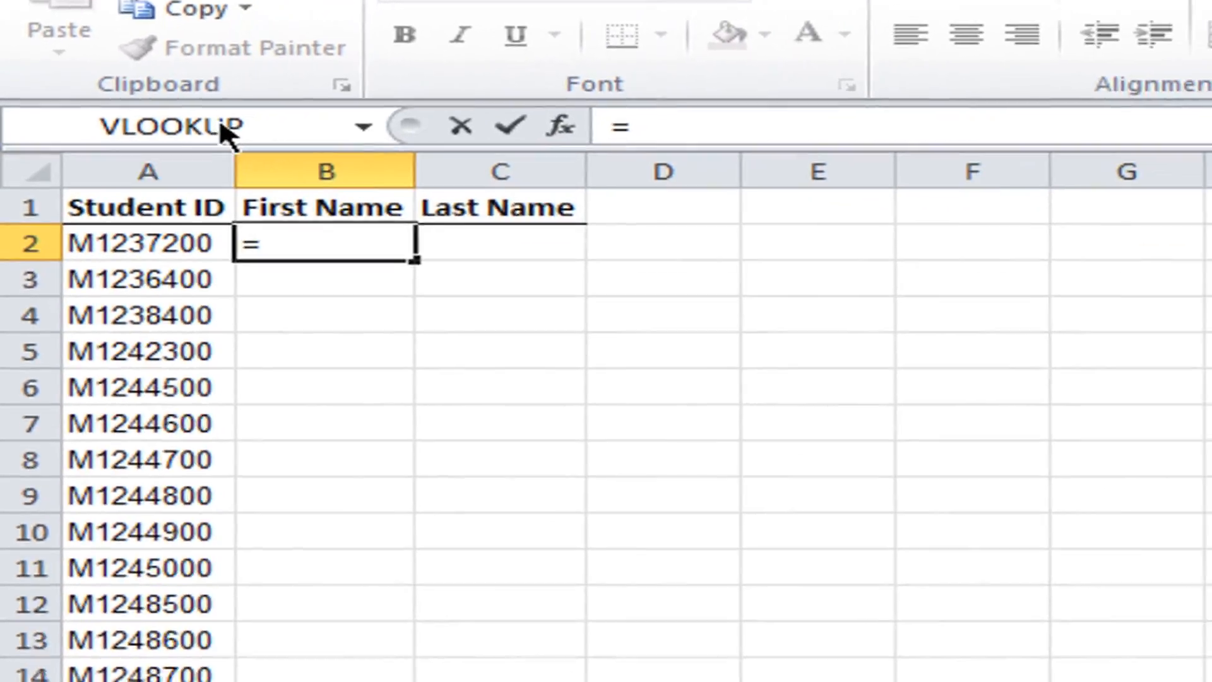
click(224, 126)
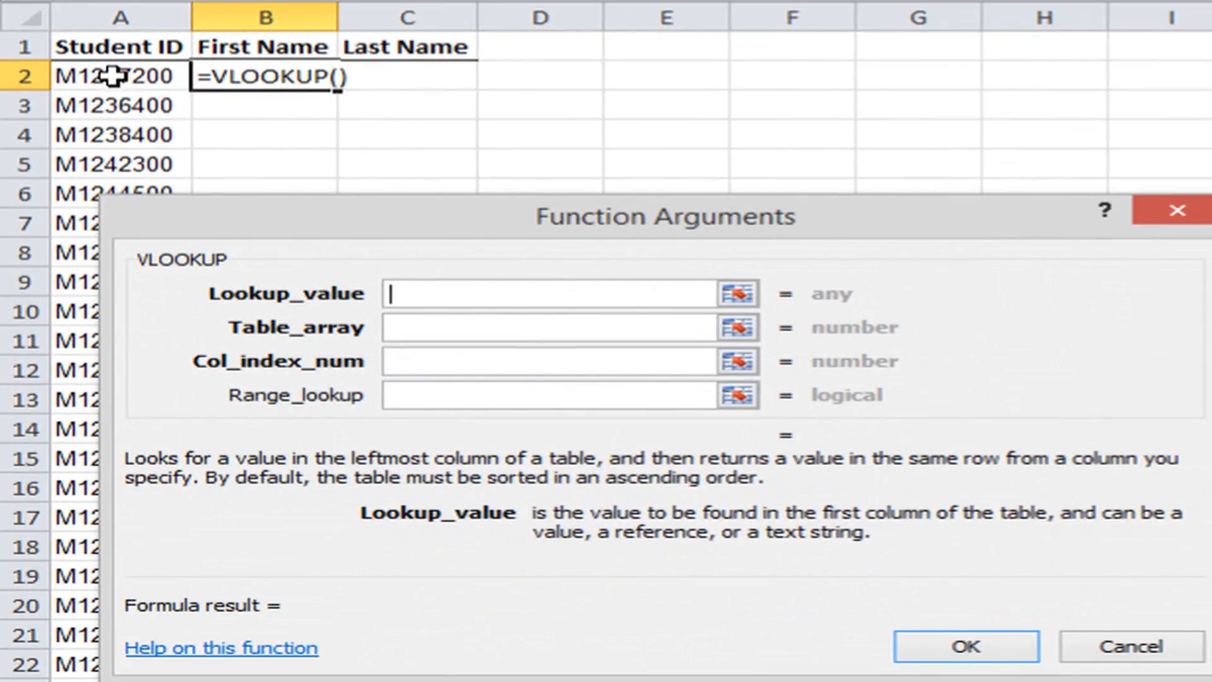
click(112, 76)
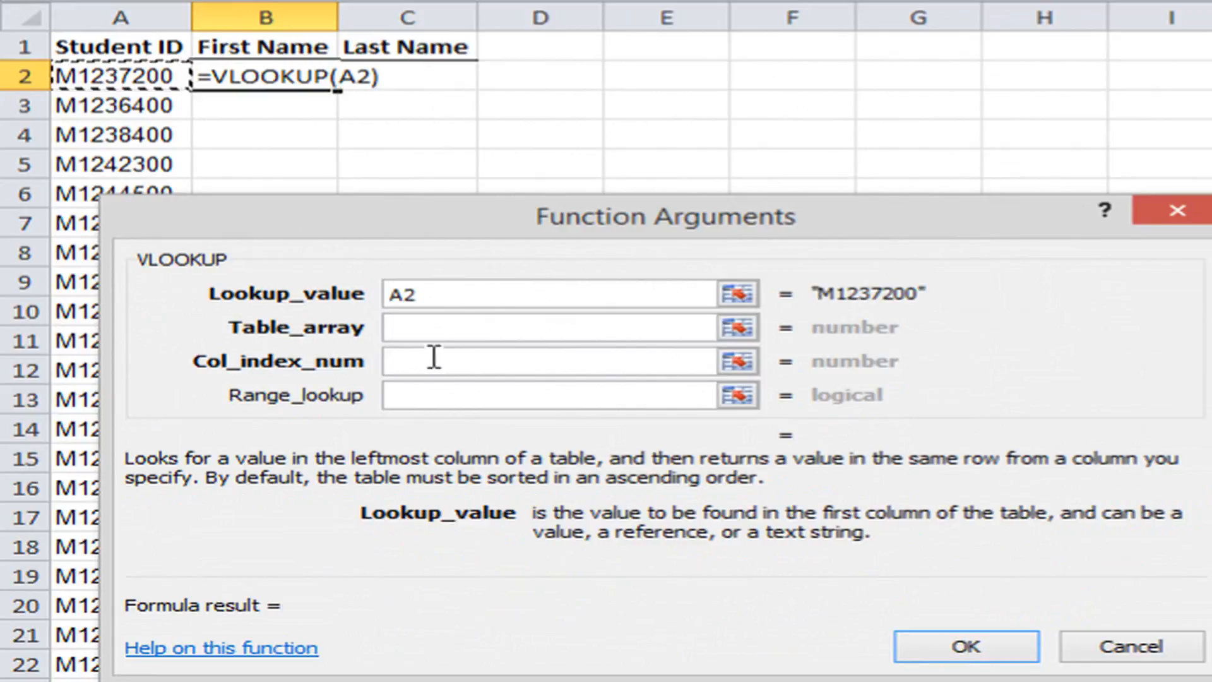
Set the table array of the B2 VLOOKUP to columns A through C of the Student sheet in the StudentLookup.xlsx workbook.
click(420, 325)
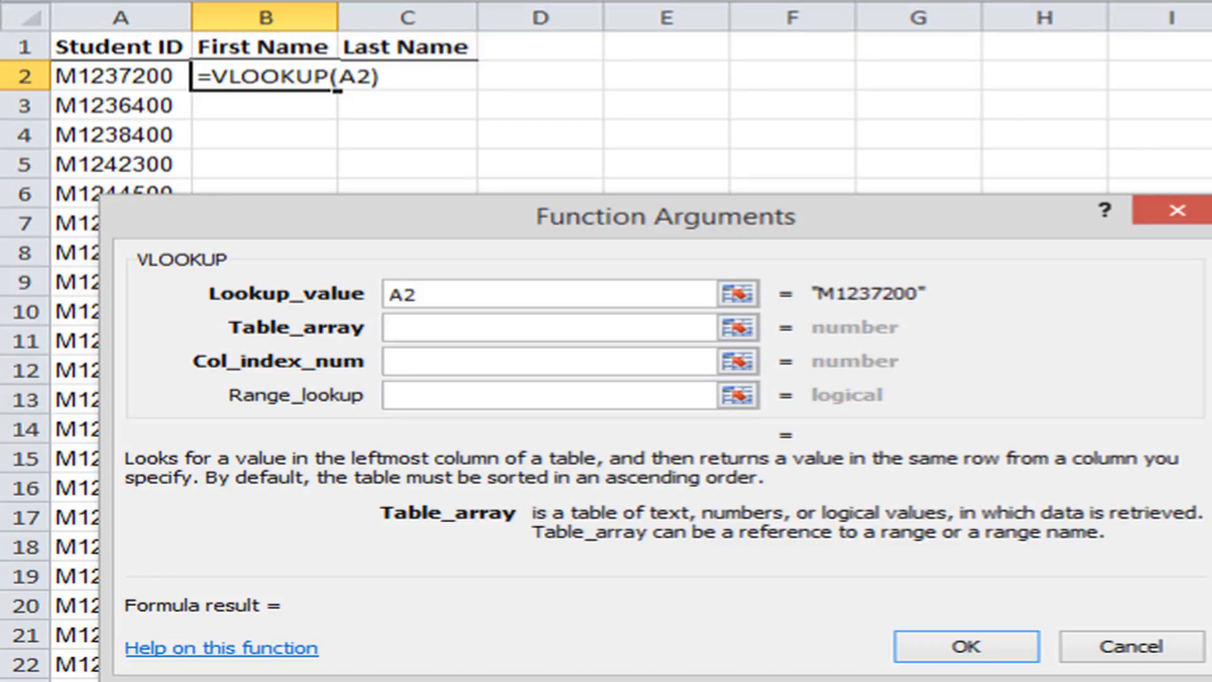
key(alt+Tab)
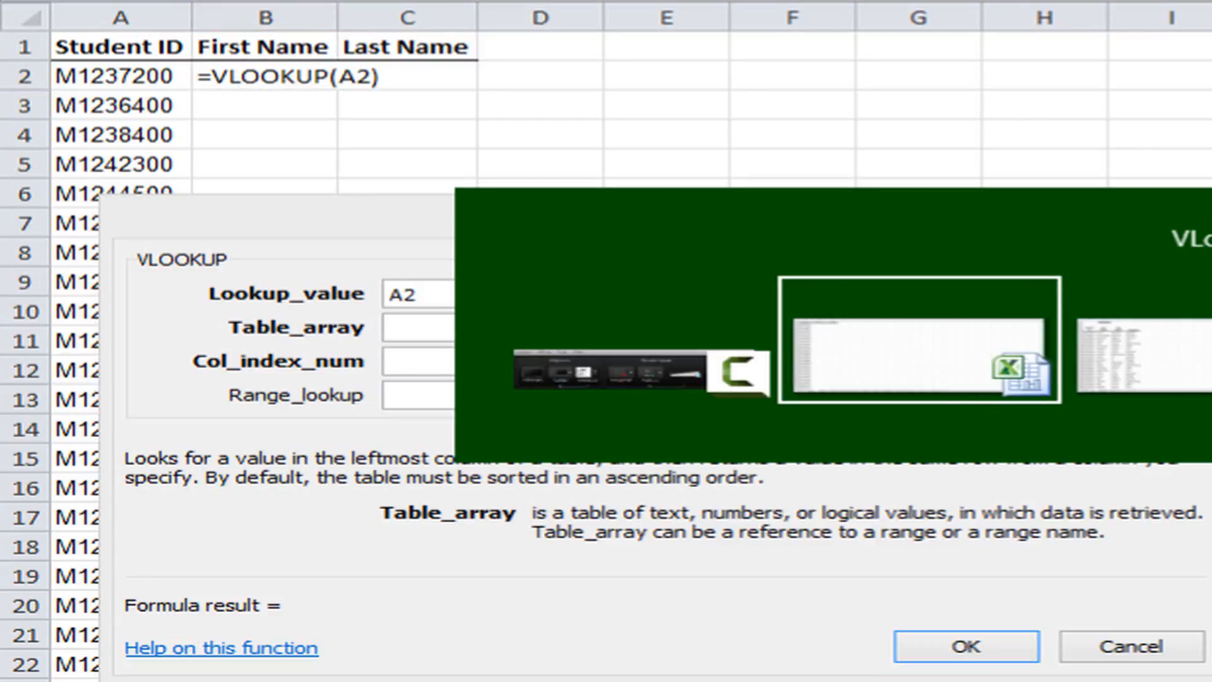
key(alt+Tab)
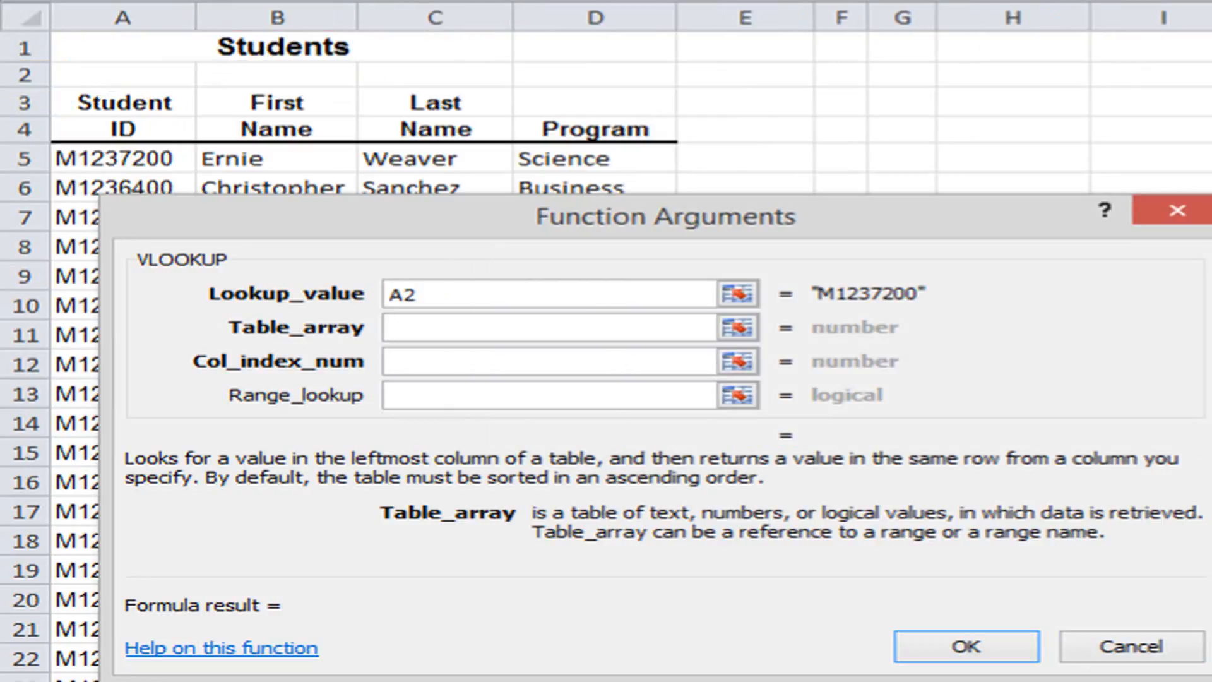
key(ctrl+Page_Down)
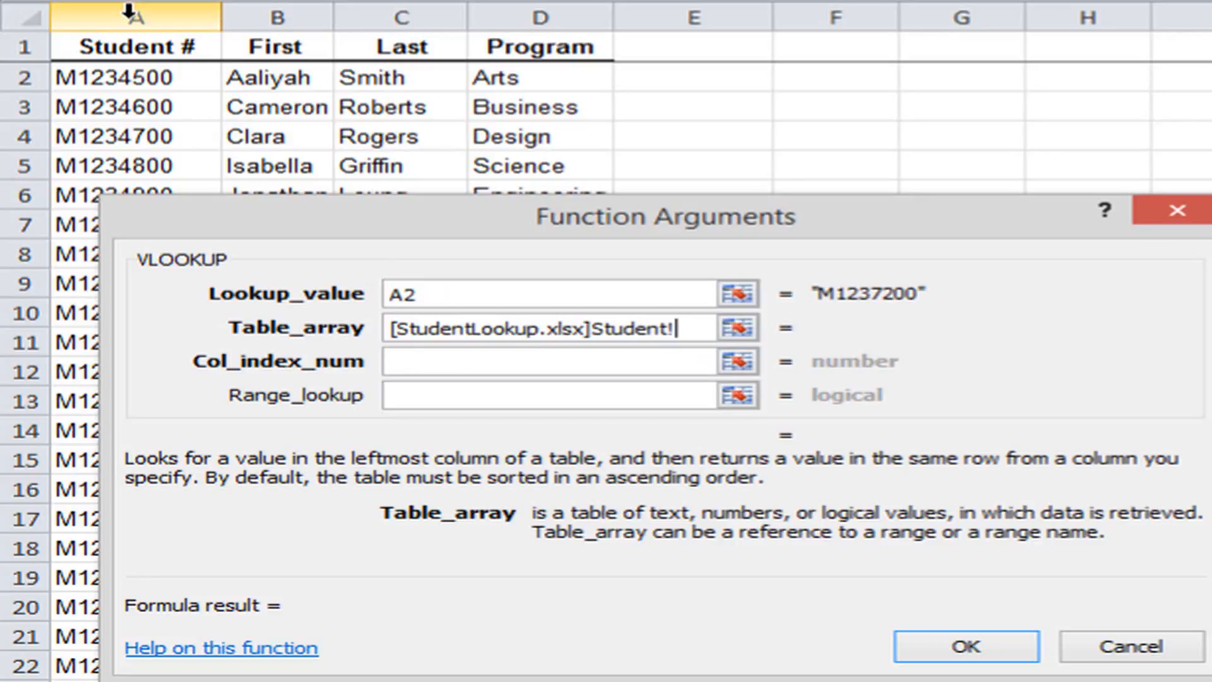
drag(130, 12, 382, 6)
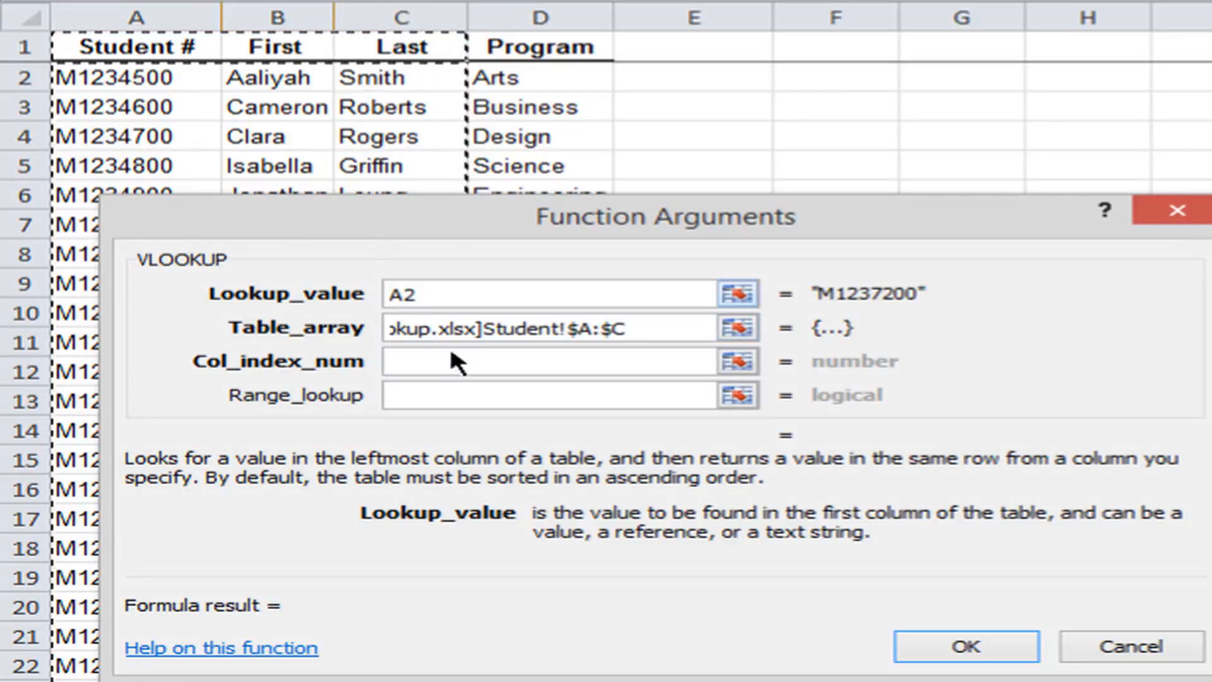
Complete the B2 VLOOKUP with column index number 2 and range lookup 0, and fill it down the First Name column.
click(438, 362)
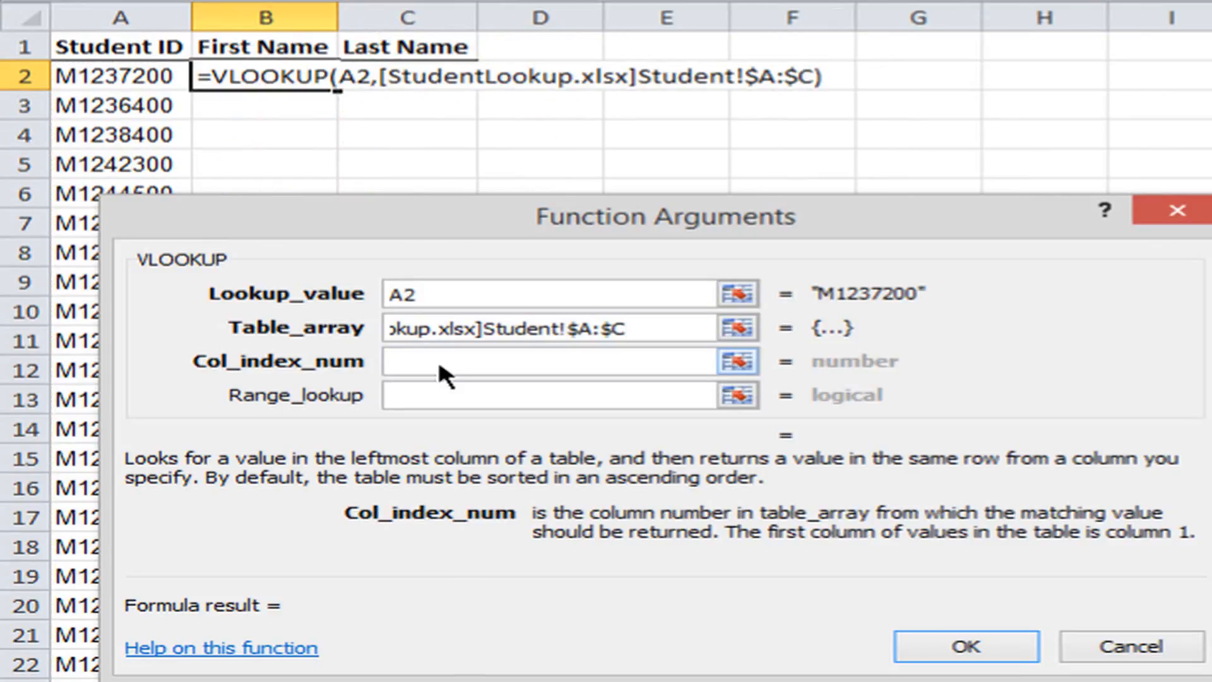
text(2)
click(436, 388)
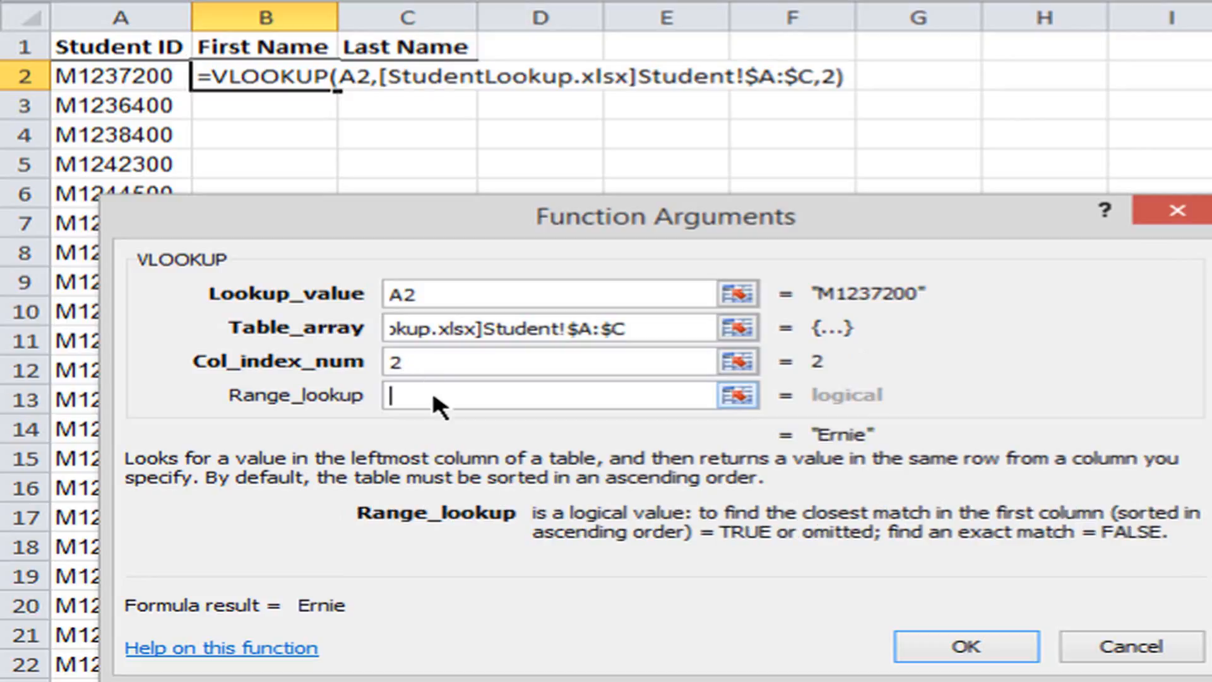
text(0)
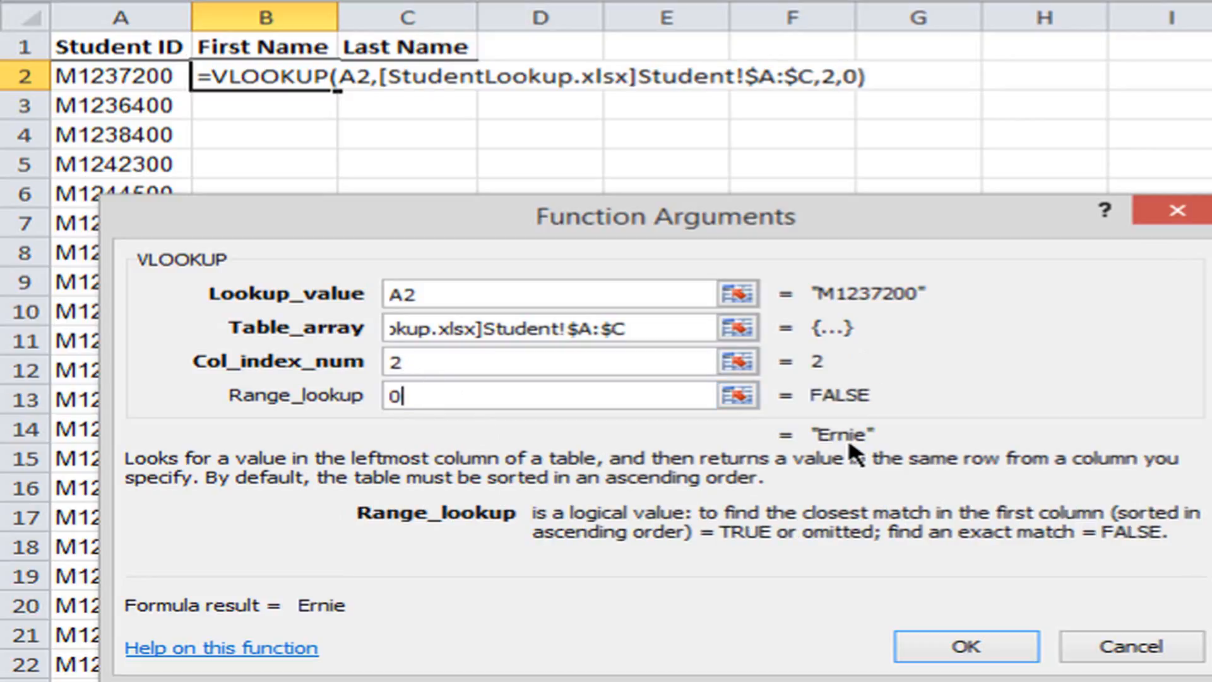
click(933, 650)
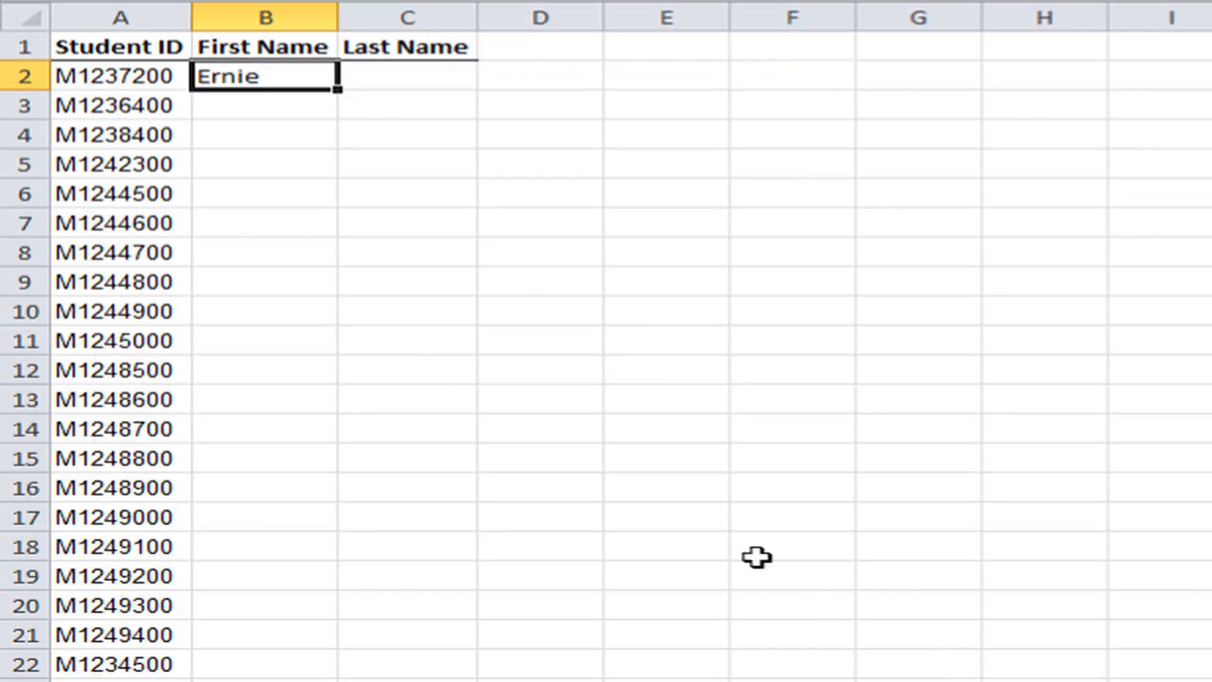
double_click(338, 92)
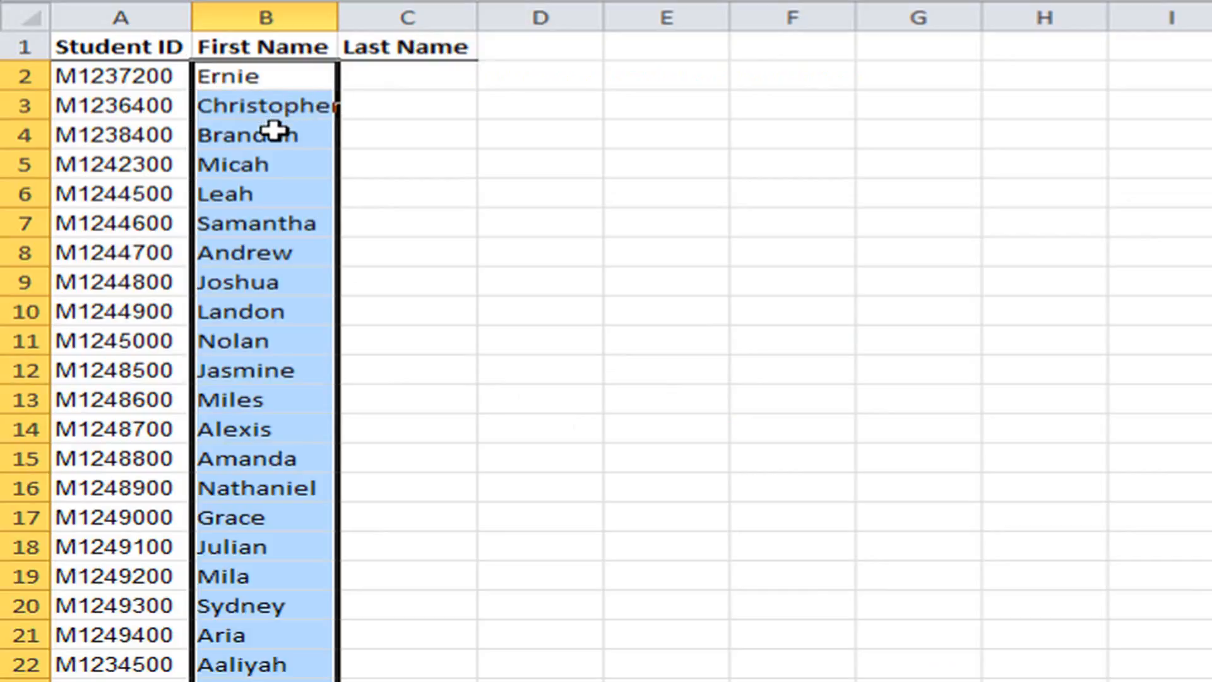
Start a Last Name VLOOKUP in cell C2, using A2 as the lookup value.
click(420, 74)
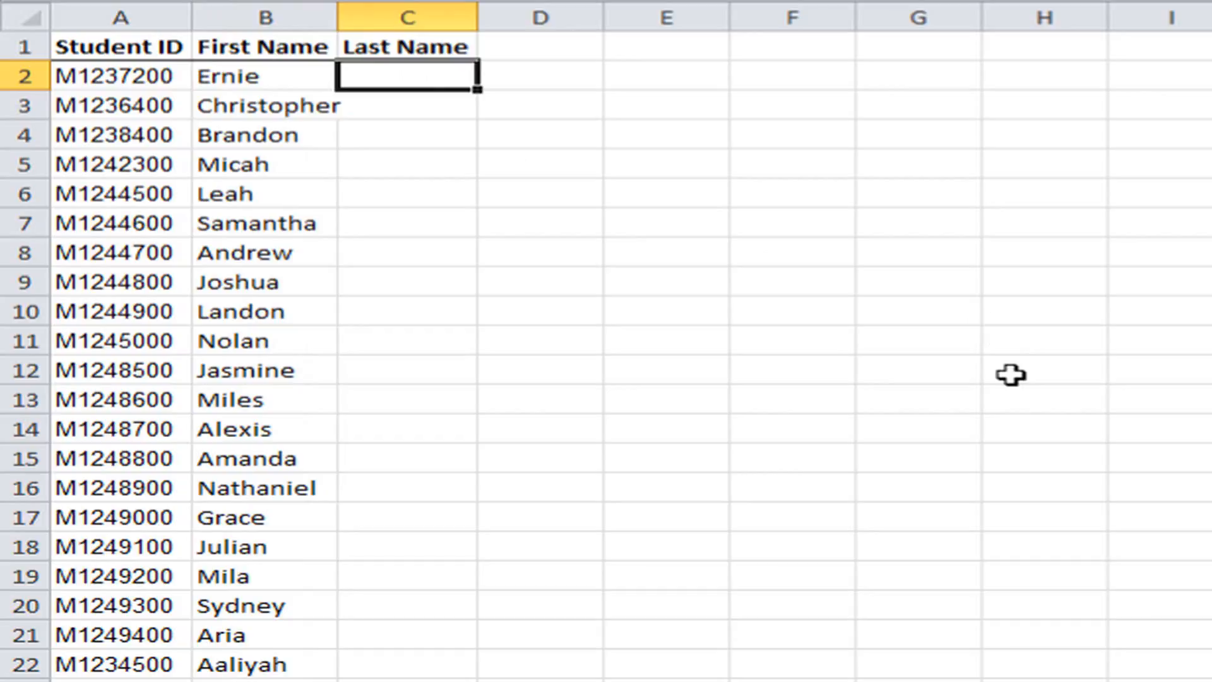
text(=)
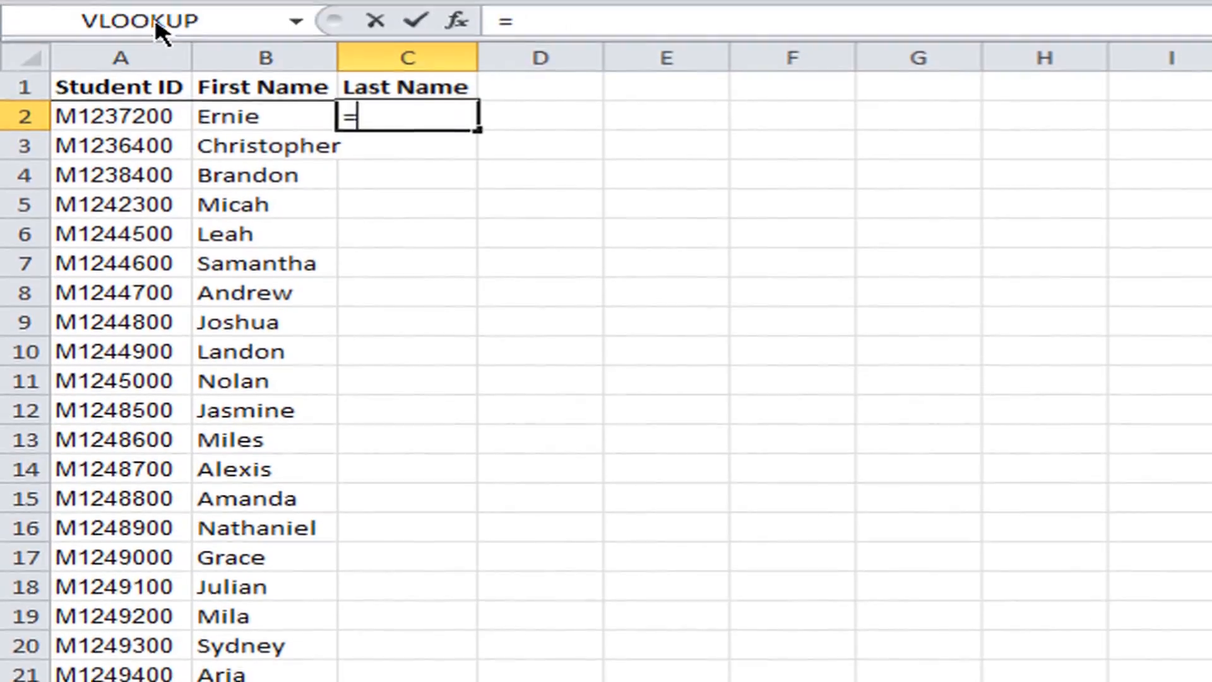
click(155, 18)
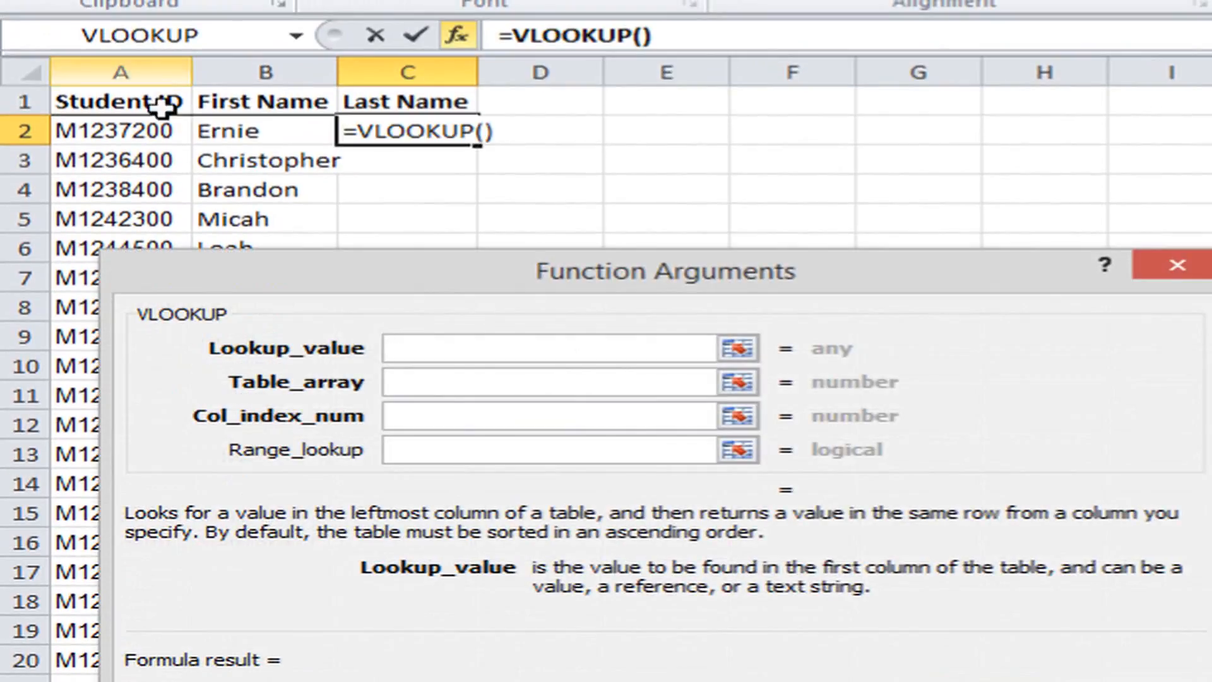
click(120, 130)
Set the table array of the C2 VLOOKUP to columns A through C of the Student sheet in the StudentLookup.xlsx workbook.
click(442, 380)
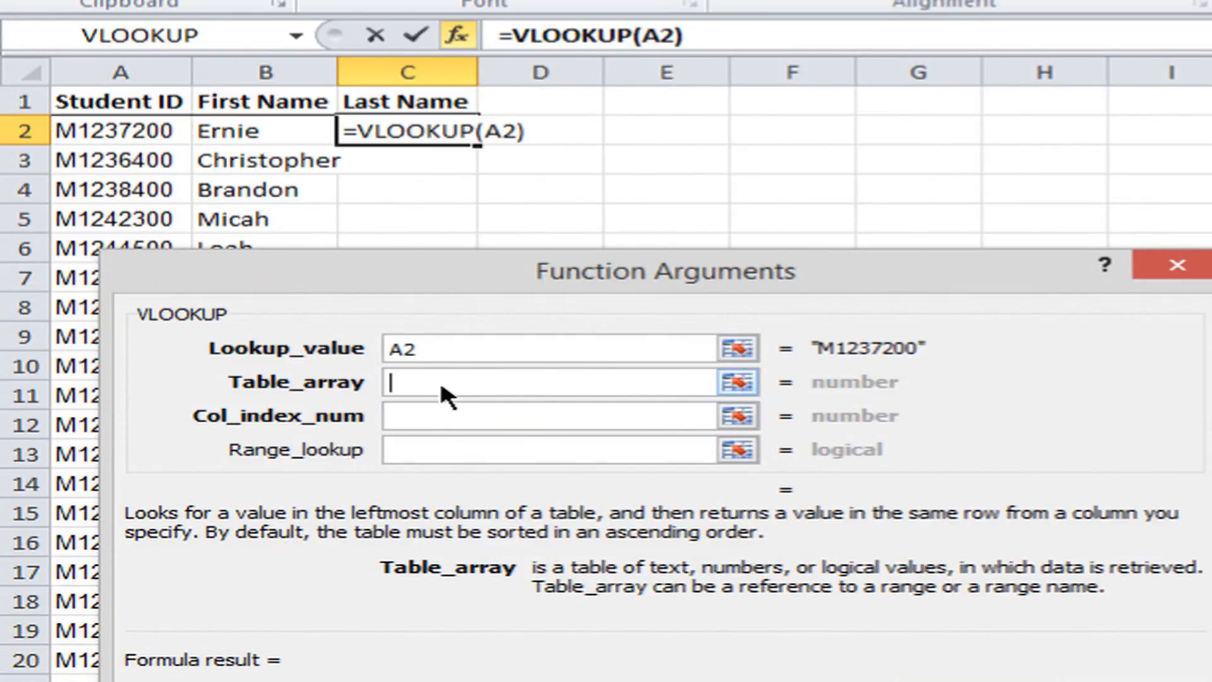
key(alt+Tab)
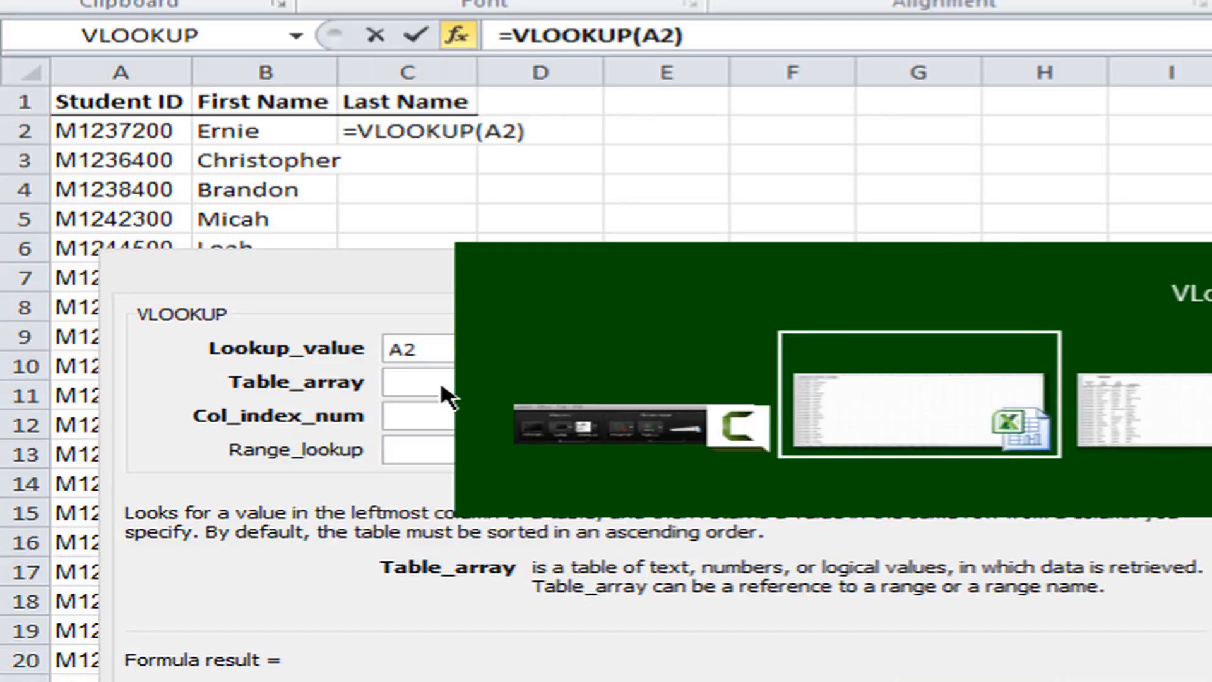
key(alt+Tab)
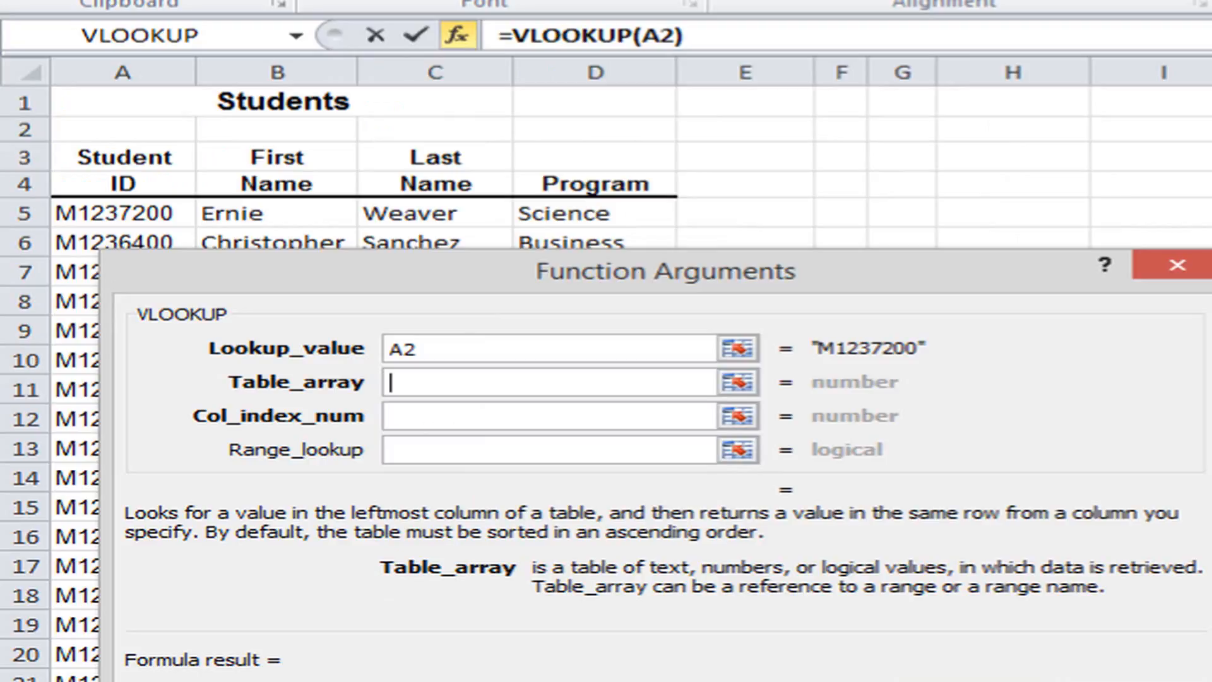
click(202, 681)
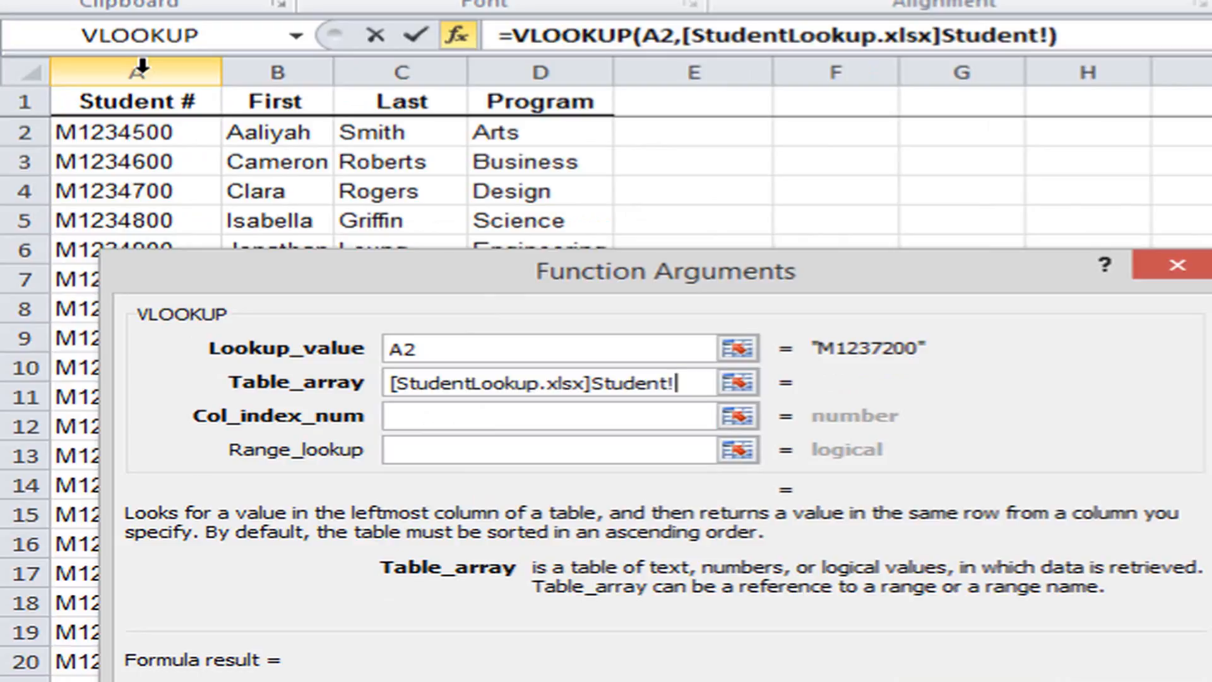
drag(142, 66, 374, 63)
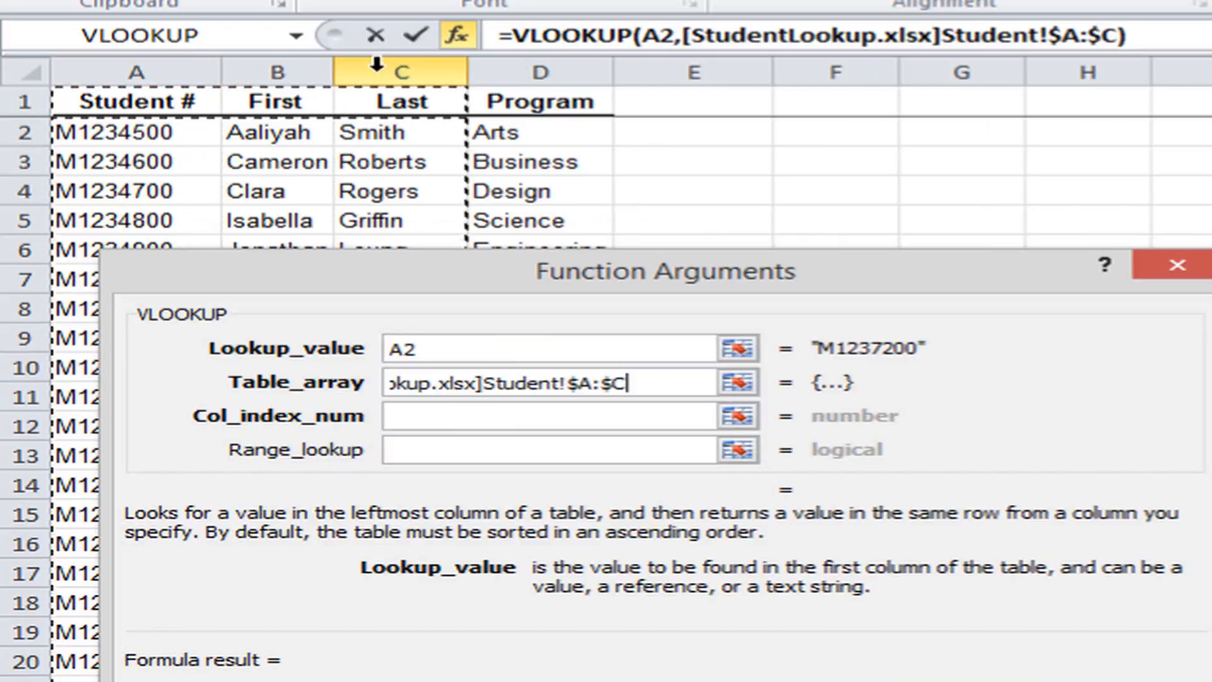
Complete the C2 VLOOKUP with column index number 3 and range lookup 0, fill it down the Last Name column, and select B2.
click(605, 415)
text(3)
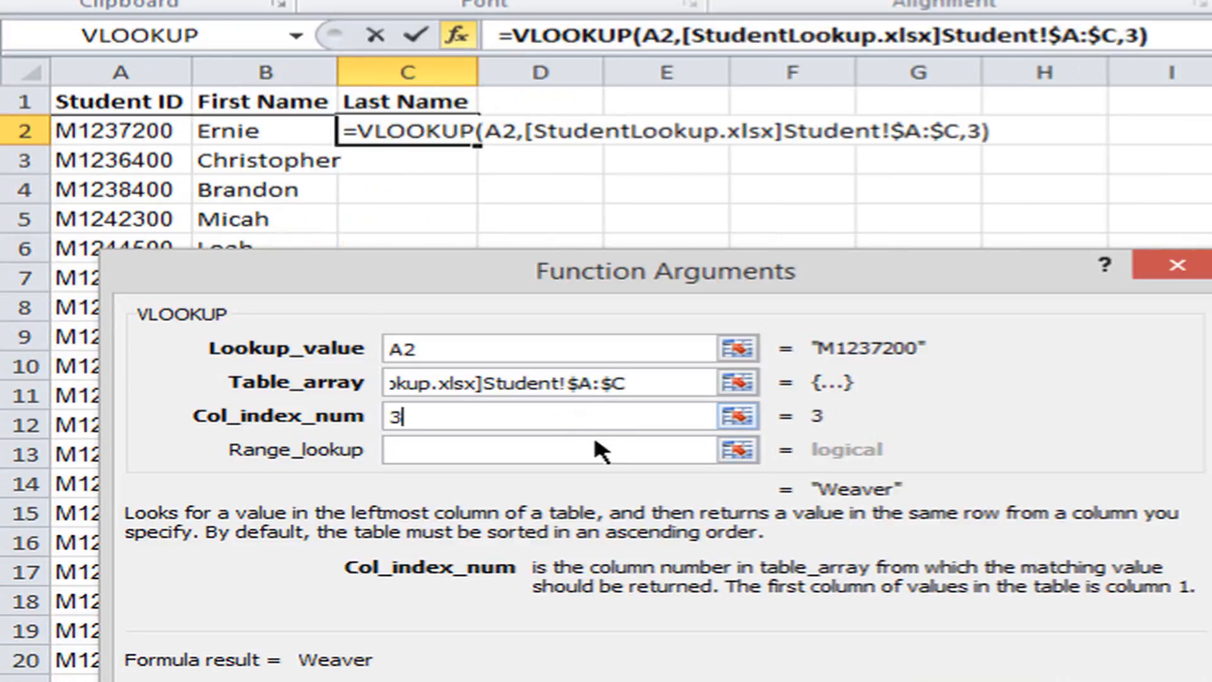
click(566, 448)
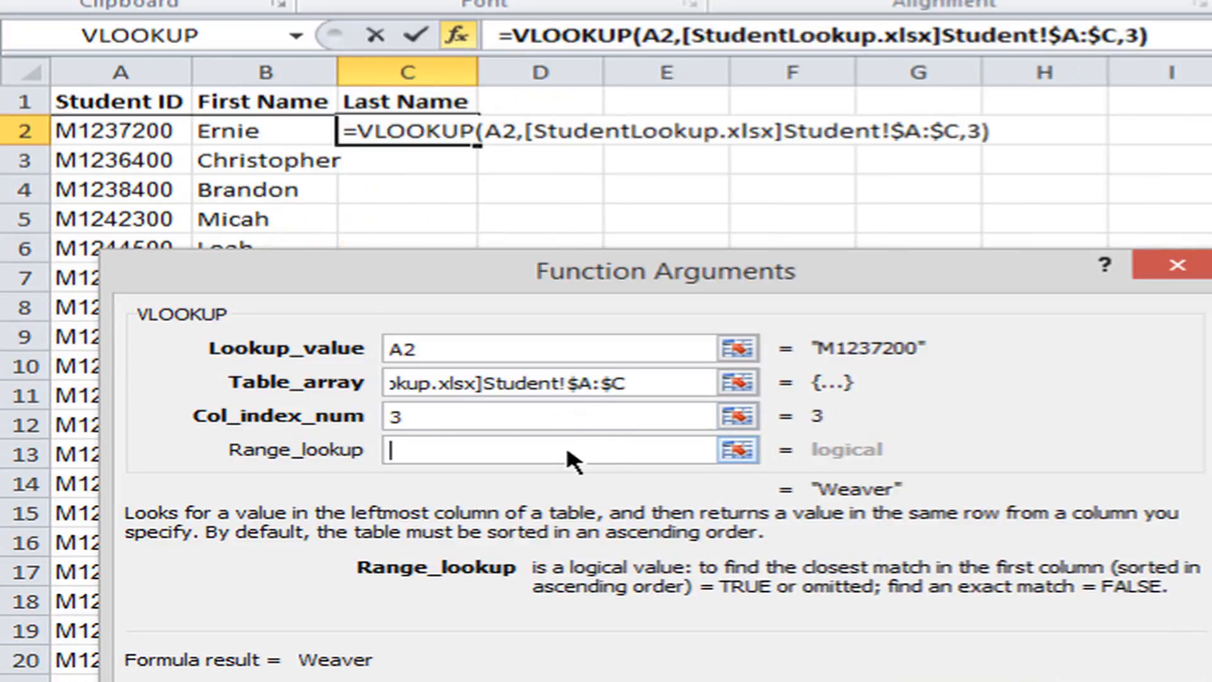
text(0)
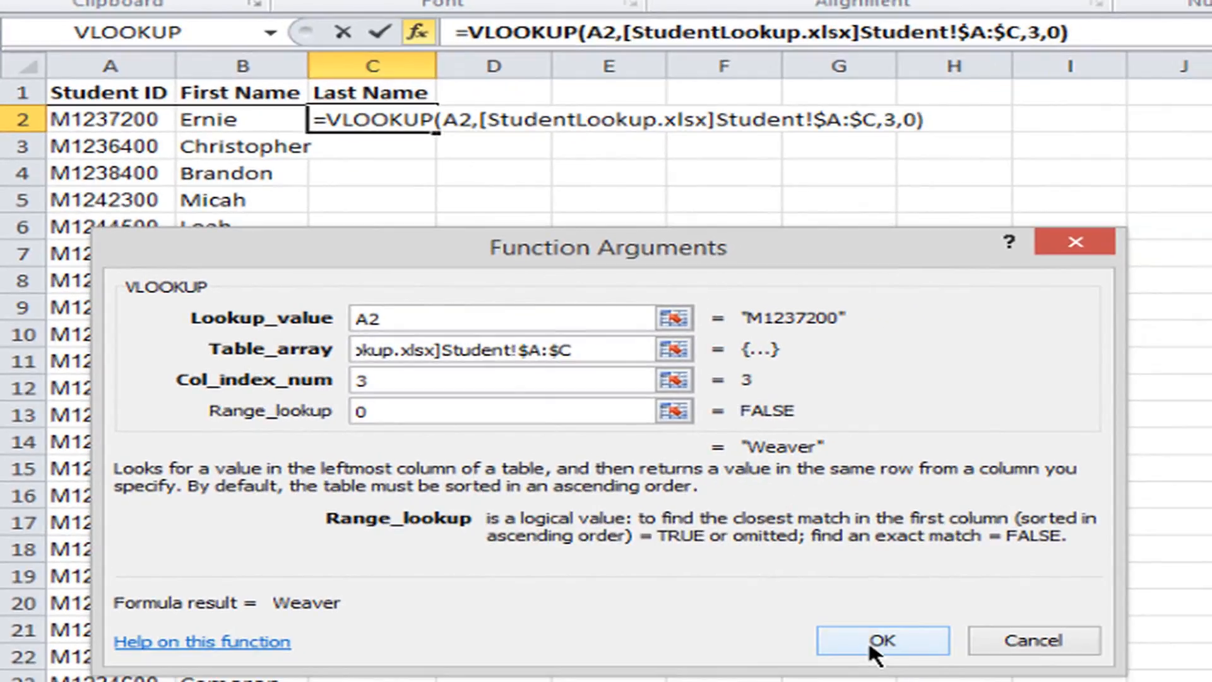
click(869, 639)
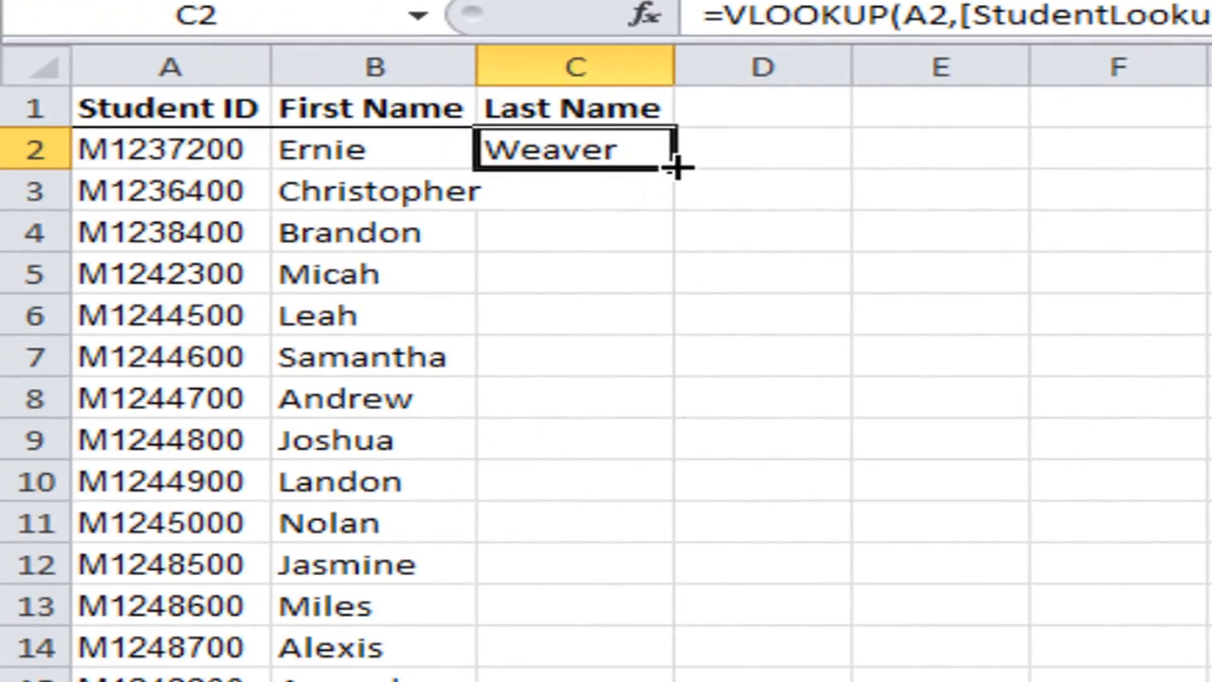
double_click(674, 166)
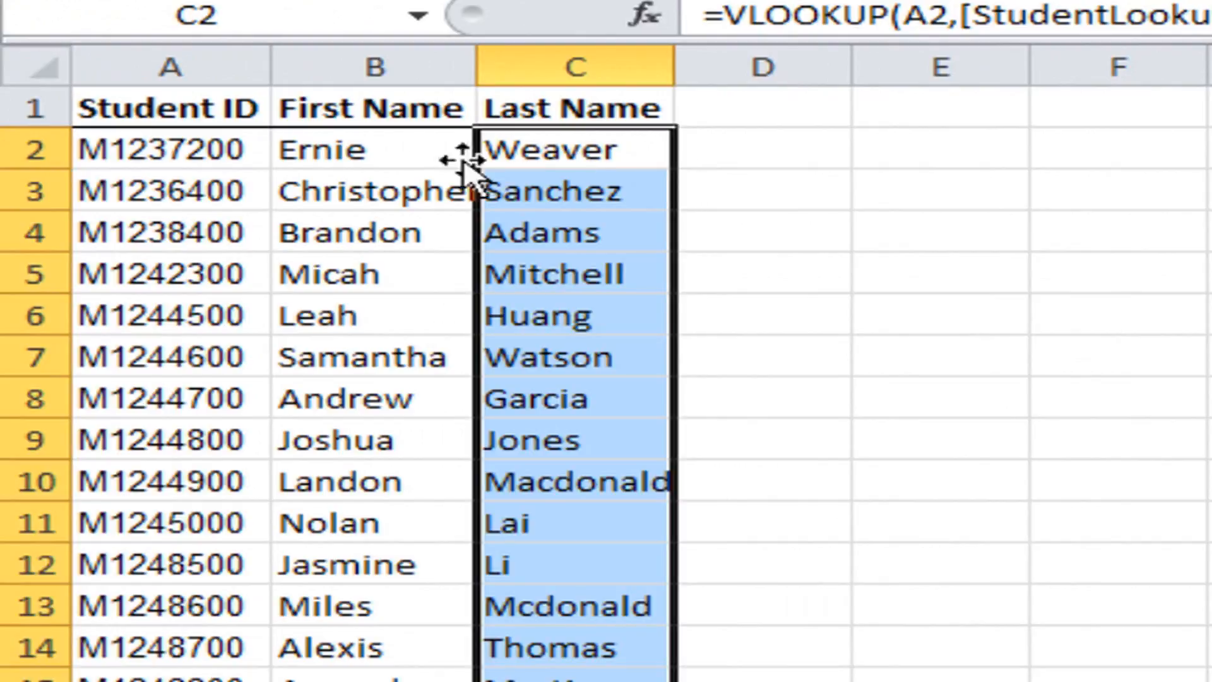
click(370, 152)
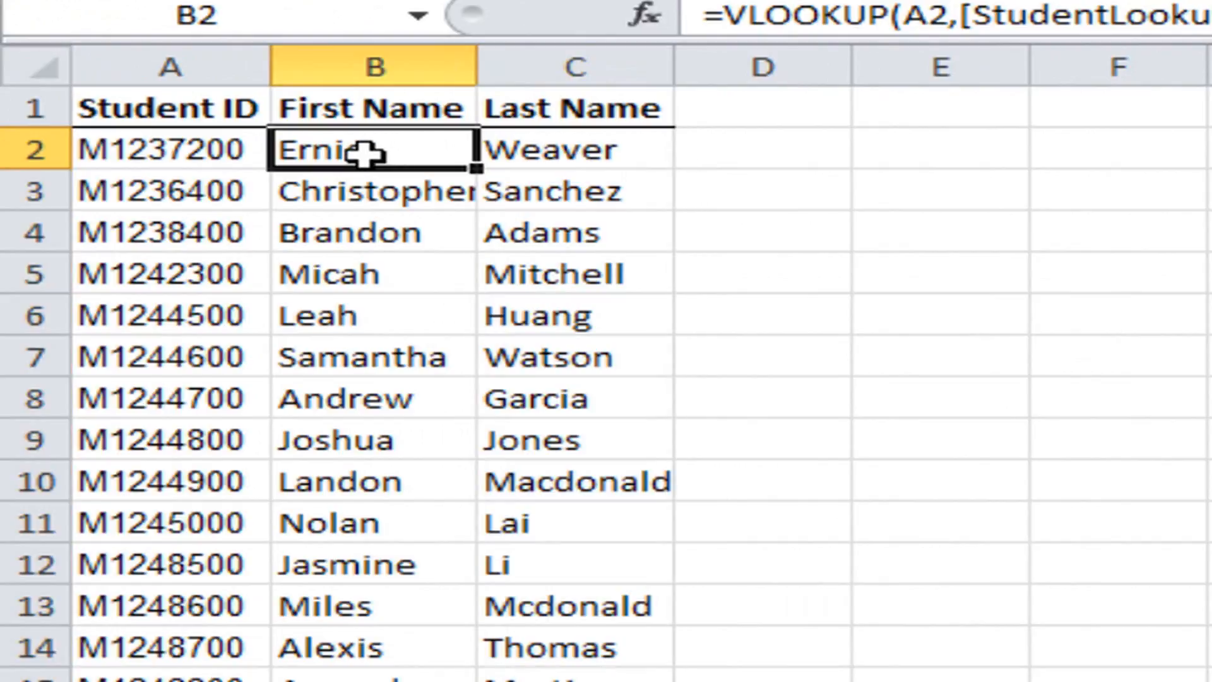